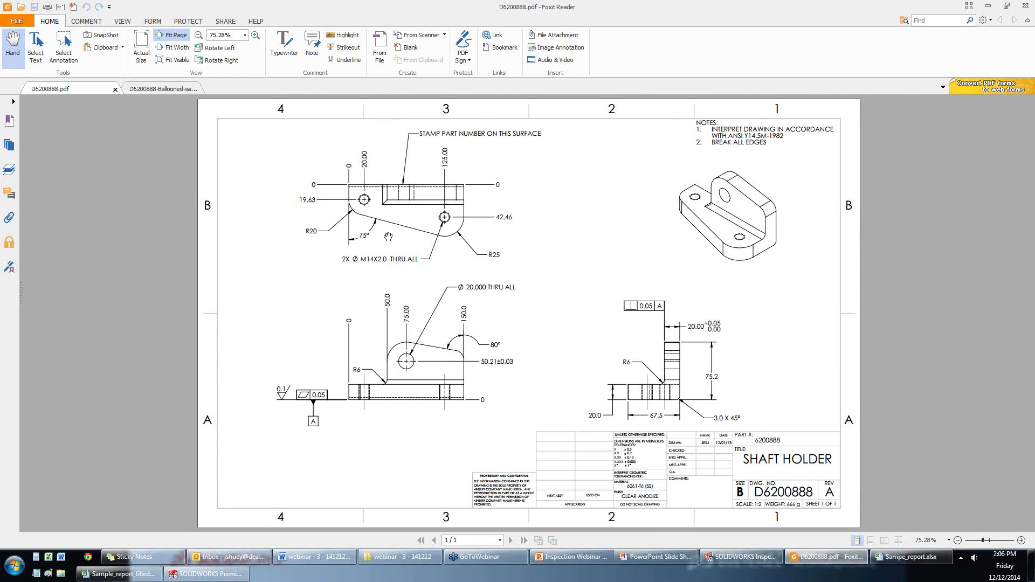
# Examine the ballooned sample drawing, then switch to Excel and review the sample report's balloon numbers, values, limits and inspection methods.
pyautogui.click(157, 88)
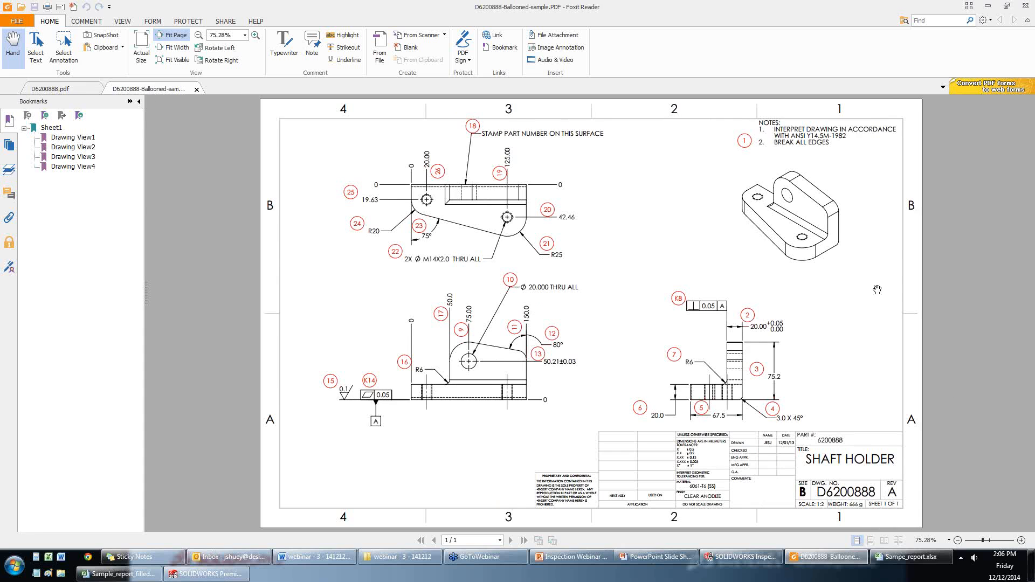
pyautogui.click(899, 560)
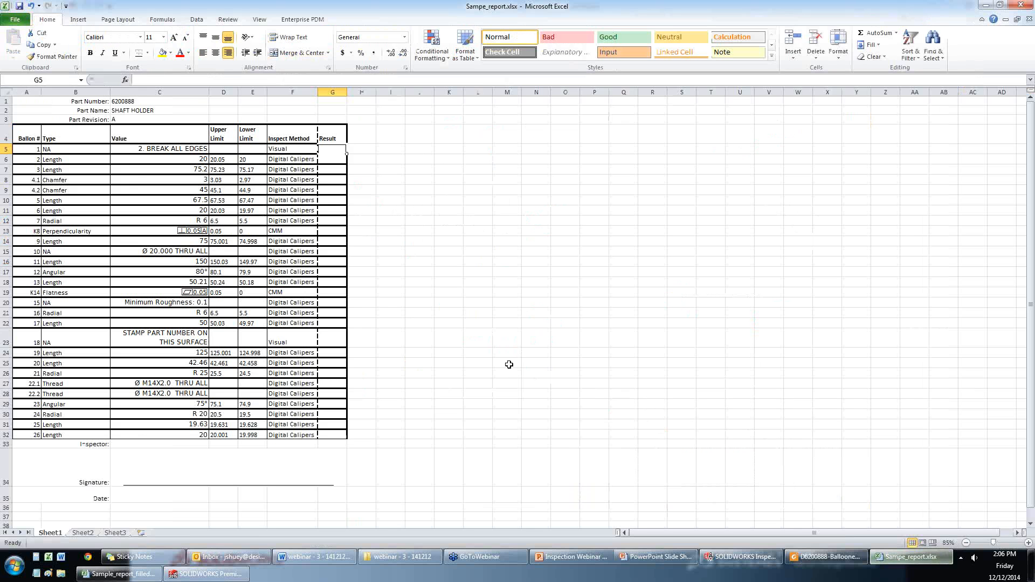
pyautogui.click(29, 148)
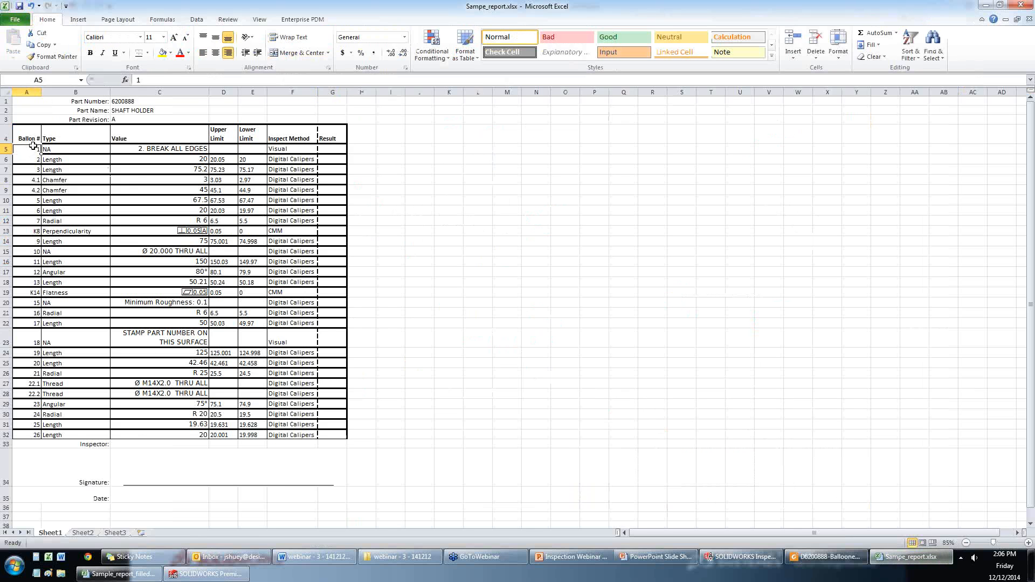
pyautogui.click(154, 149)
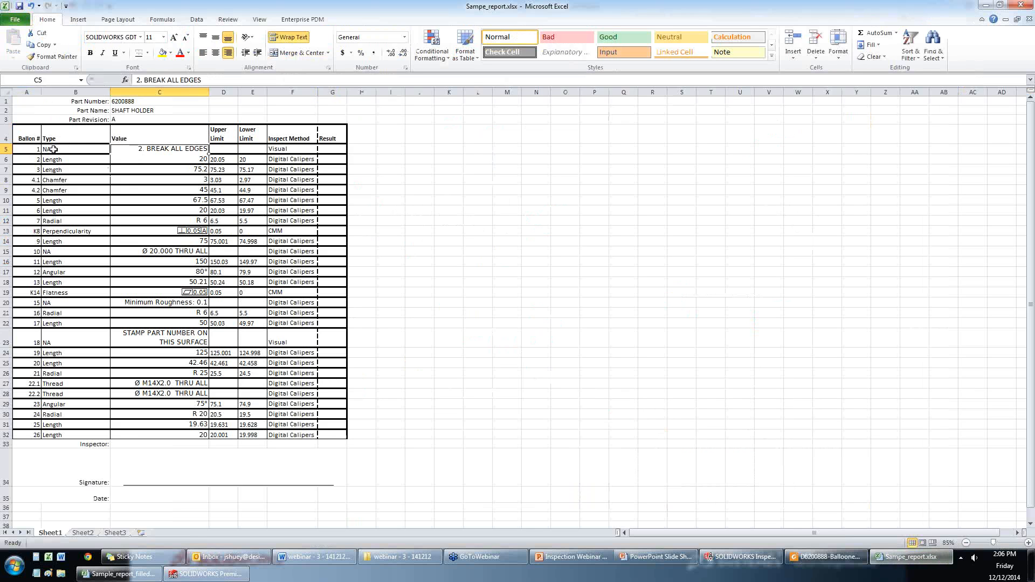
pyautogui.click(32, 153)
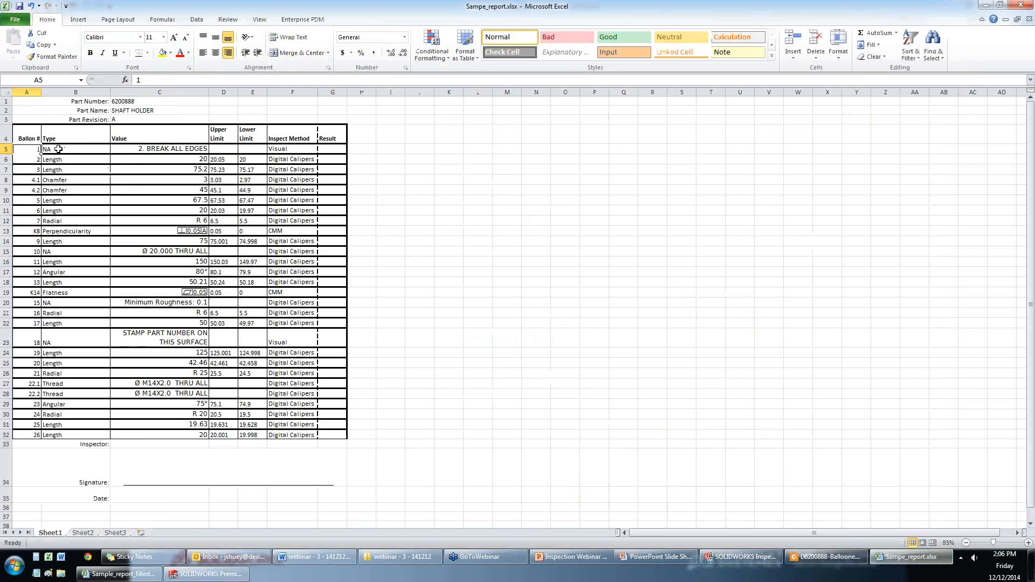
pyautogui.click(223, 159)
pyautogui.click(252, 159)
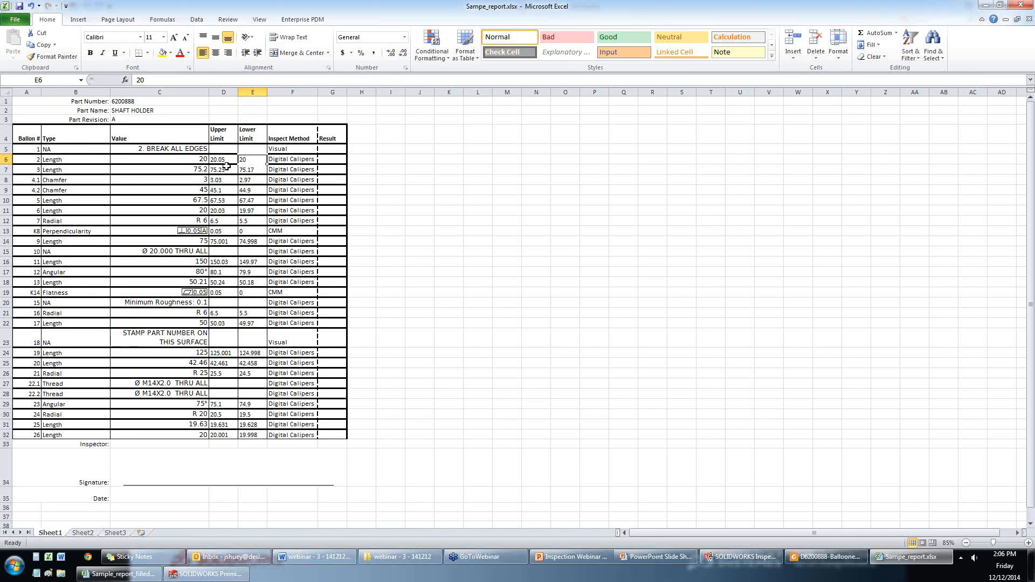
pyautogui.click(292, 160)
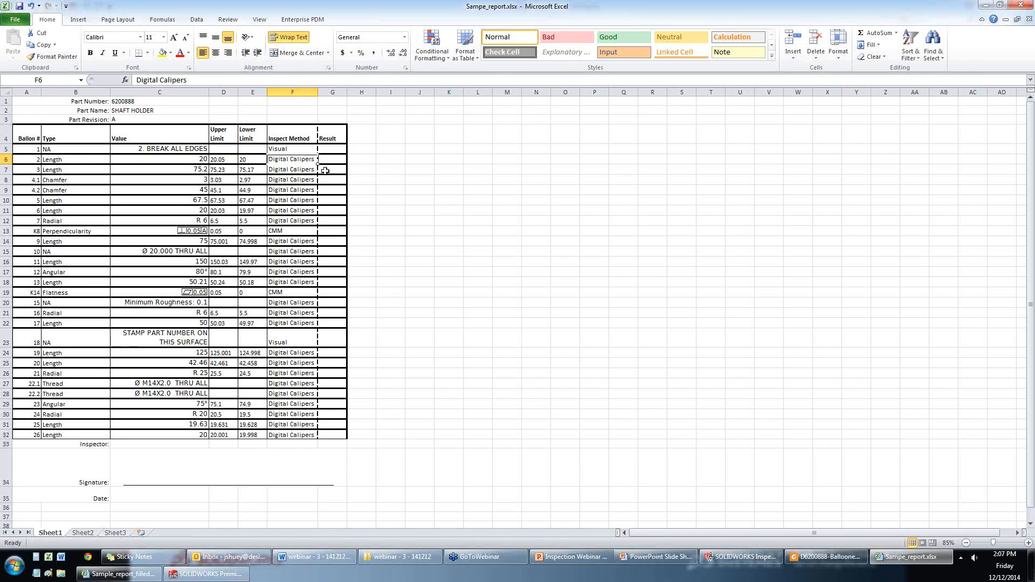
# Return to the ballooned drawing in Foxit Reader, then view the filled-out sample report in Excel.
pyautogui.click(826, 557)
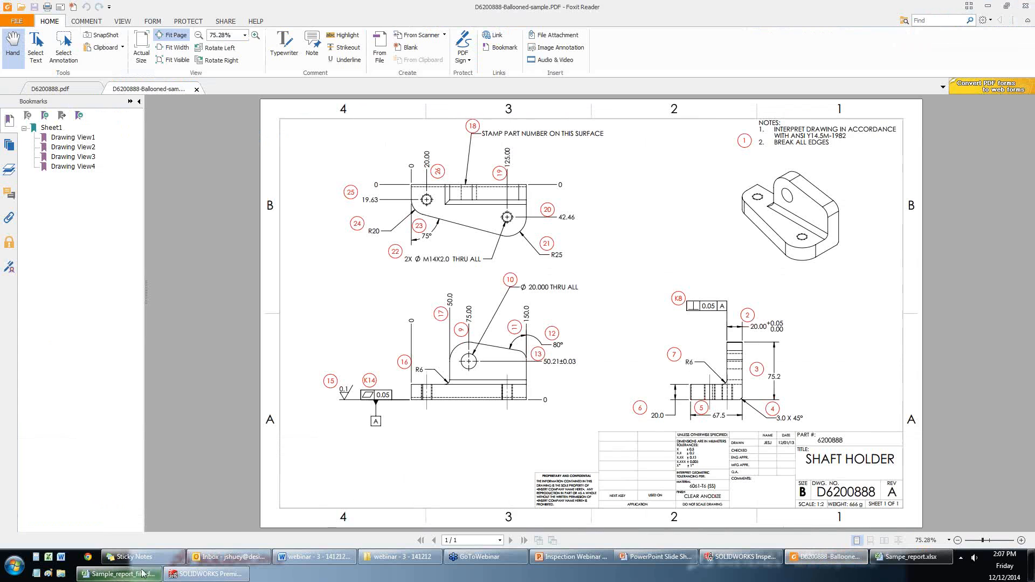
pyautogui.moveTo(150, 576)
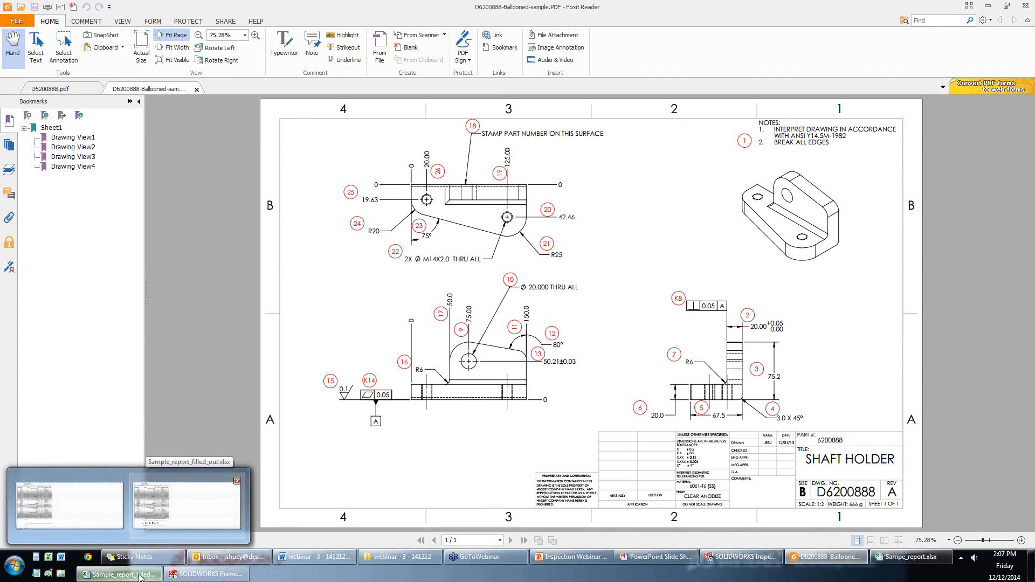
pyautogui.click(139, 576)
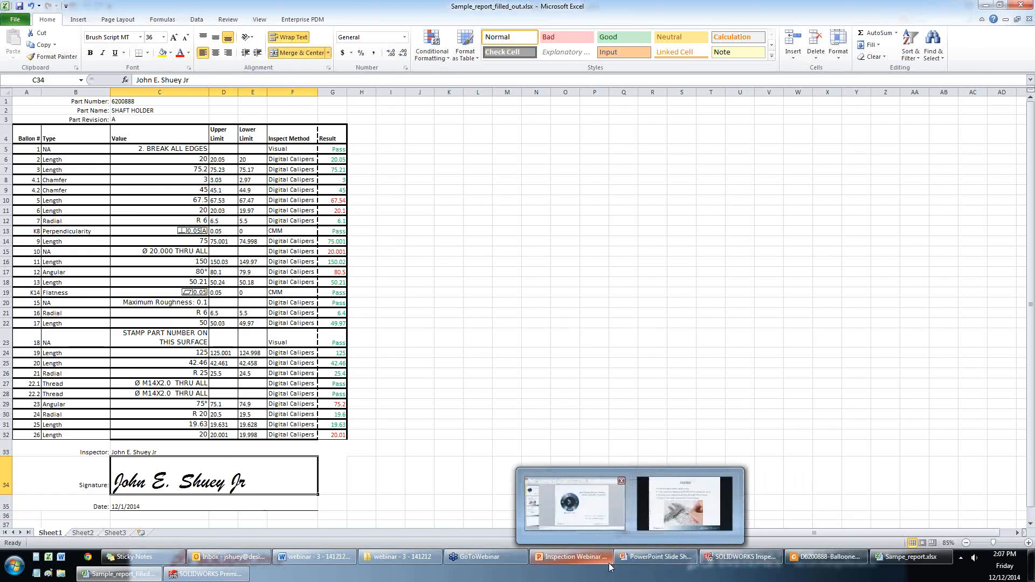
# Switch to SOLIDWORKS and check in the add-ins list that SOLIDWORKS Inspection is active and loads at start-up.
pyautogui.click(206, 574)
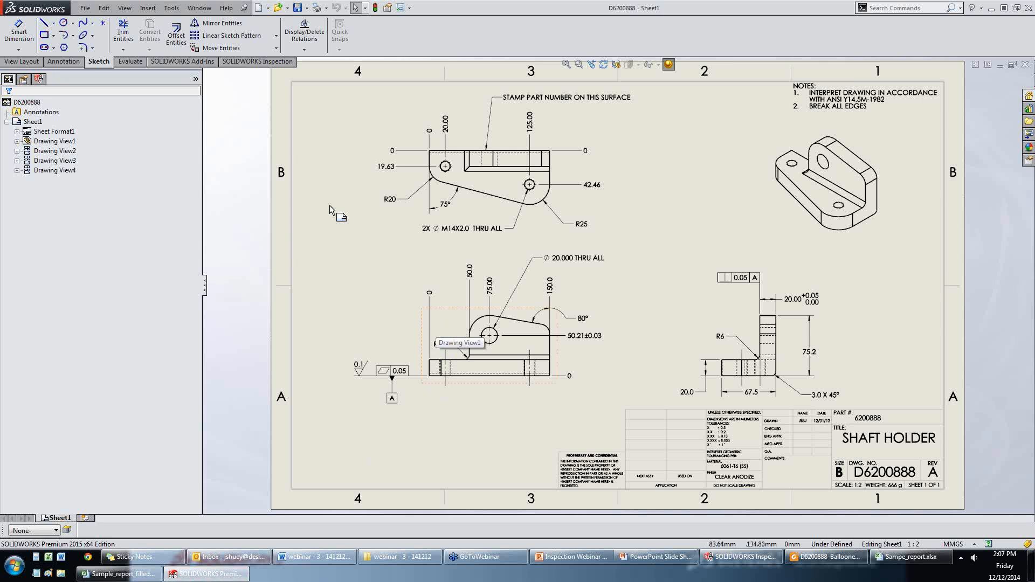
pyautogui.click(171, 8)
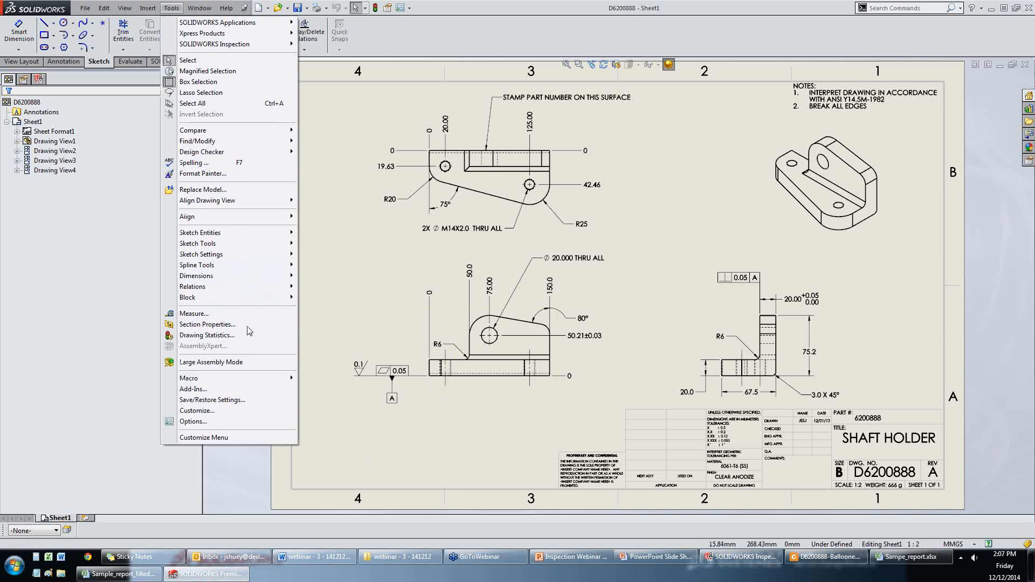
pyautogui.click(235, 390)
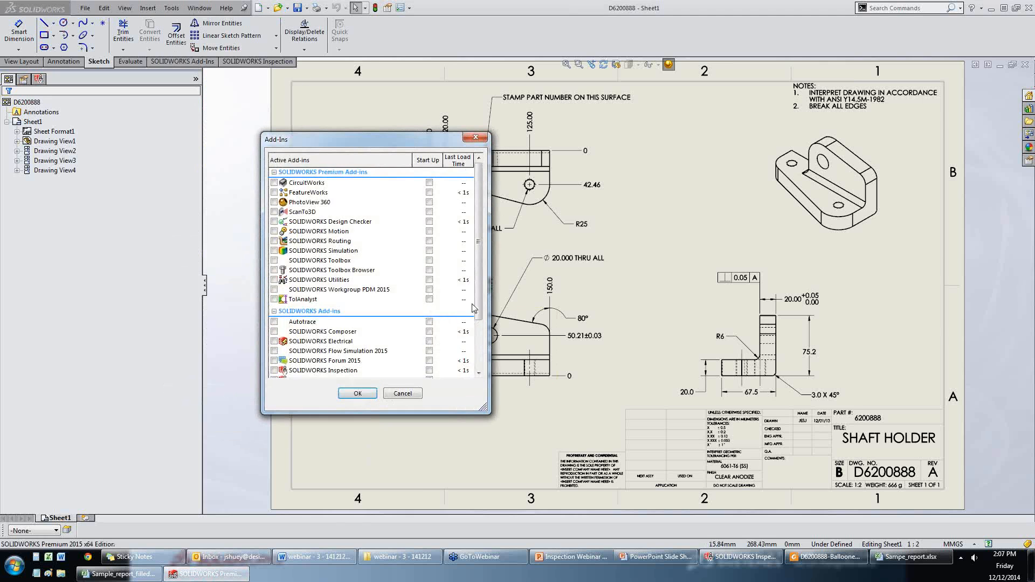
pyautogui.scroll(-3, 376, 355)
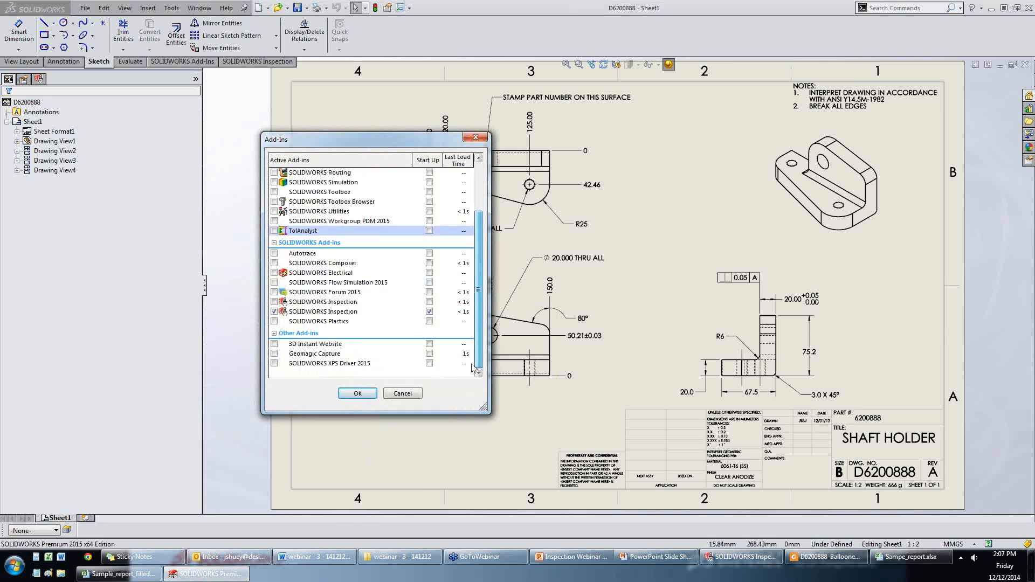
pyautogui.click(358, 393)
# Start a new inspection project with the ANSI B4.1 IT4 template deselected, accepting the default settings template.
pyautogui.click(253, 61)
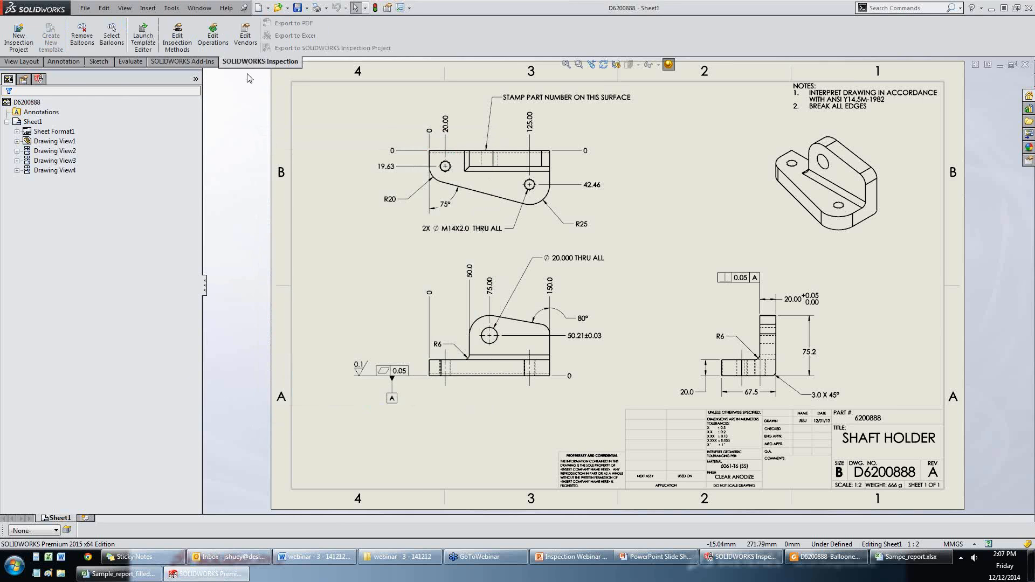
pyautogui.click(19, 36)
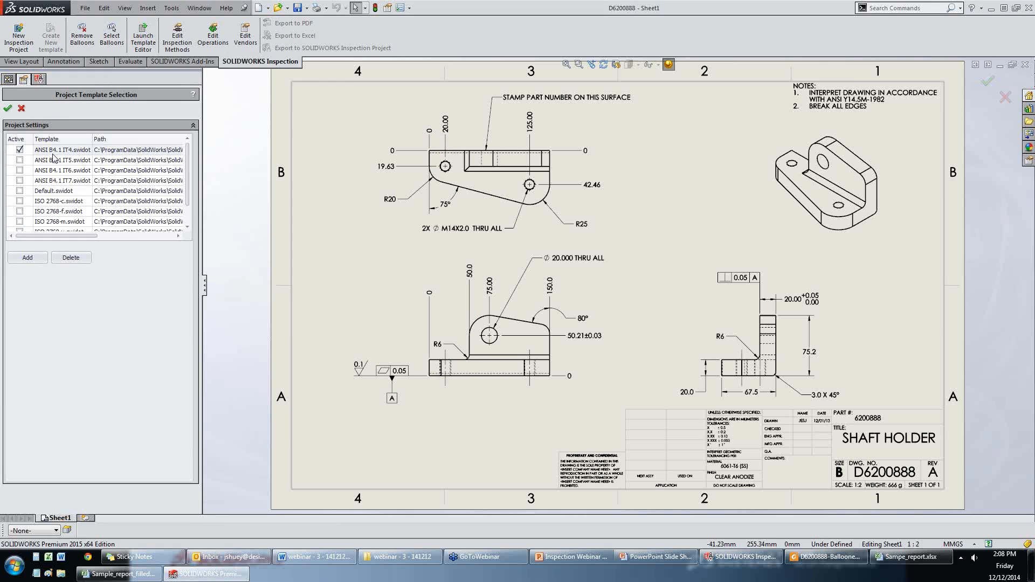
pyautogui.click(19, 149)
pyautogui.click(7, 110)
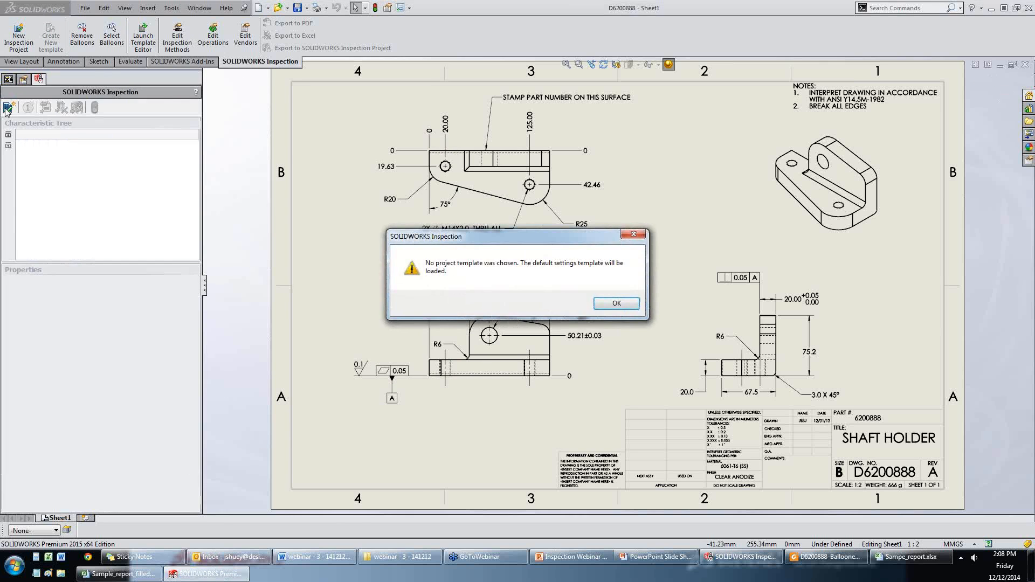
pyautogui.click(616, 305)
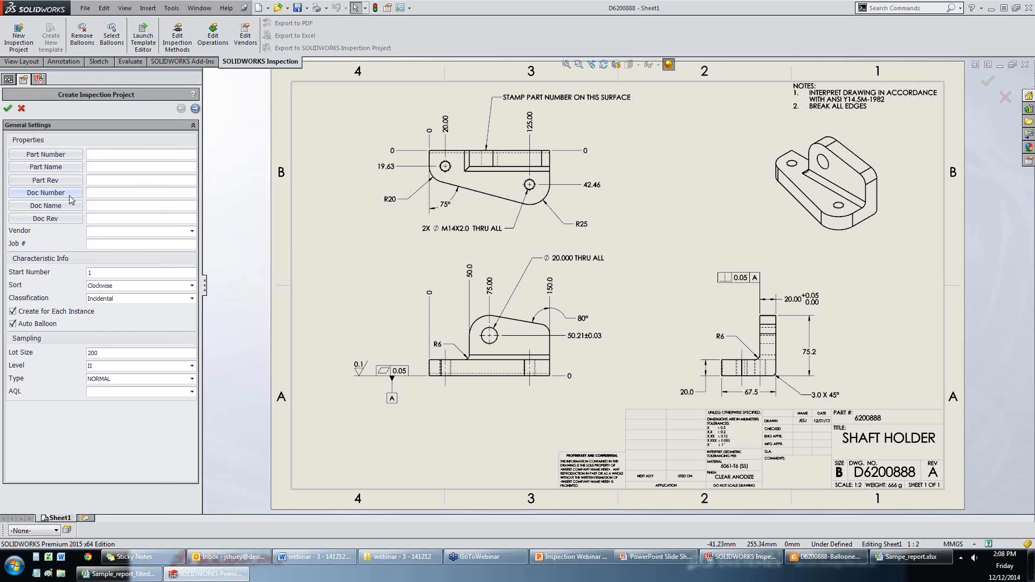
# Link the project's part number to the model's PartNo property and its part name to the model's Description property.
pyautogui.click(56, 156)
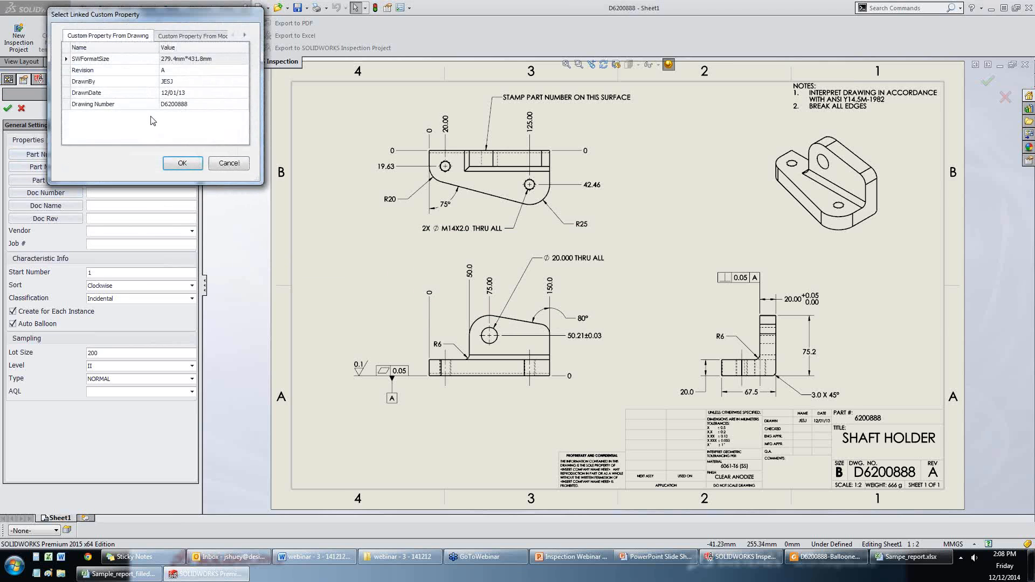
pyautogui.click(192, 36)
pyautogui.click(178, 104)
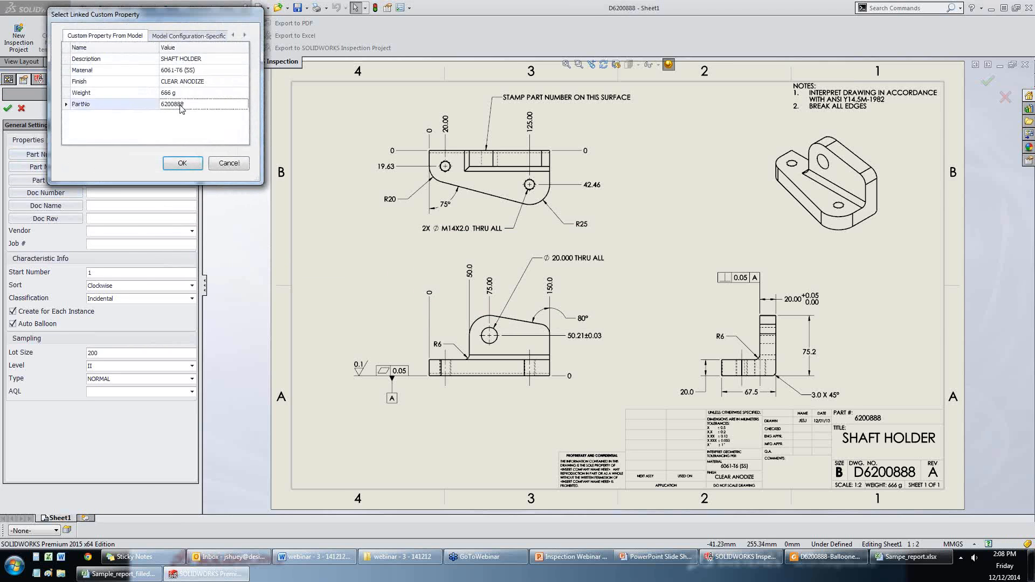
pyautogui.click(182, 163)
pyautogui.click(61, 181)
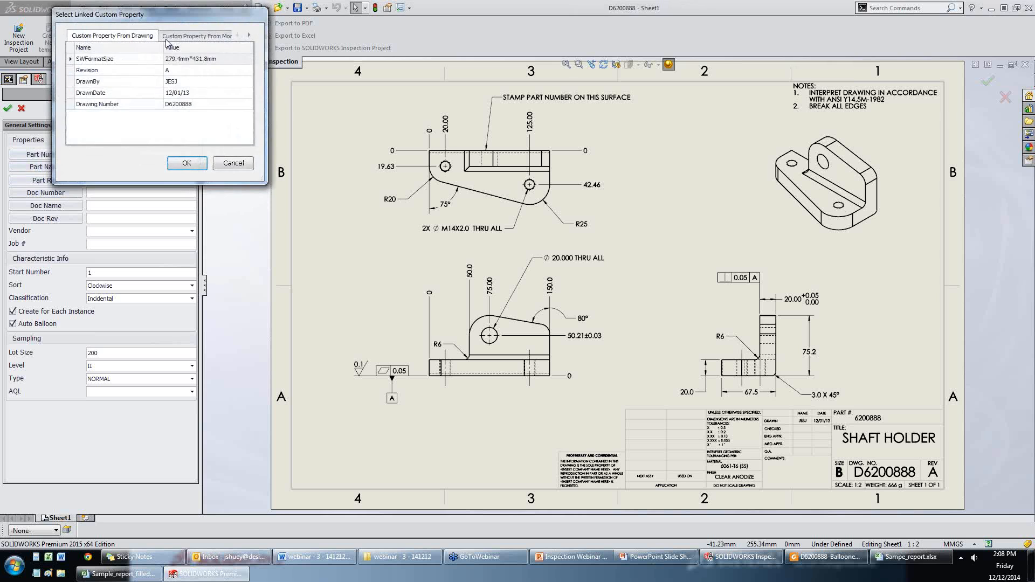
pyautogui.click(192, 36)
pyautogui.click(183, 59)
pyautogui.click(186, 162)
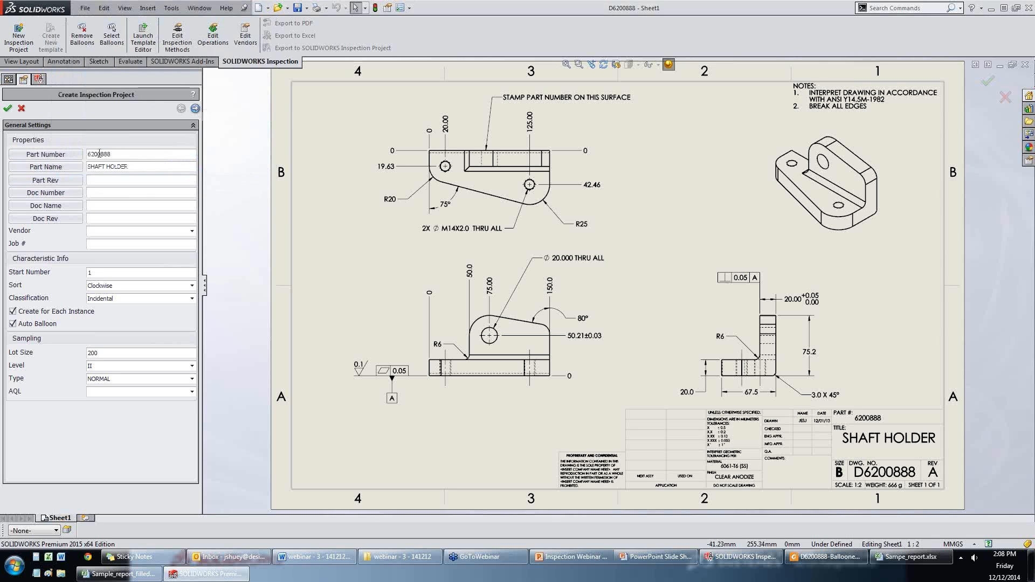
# Link the document number to the drawing's Drawing Number property and the document revision to its Revision property, leaving the part revision empty.
pyautogui.click(73, 181)
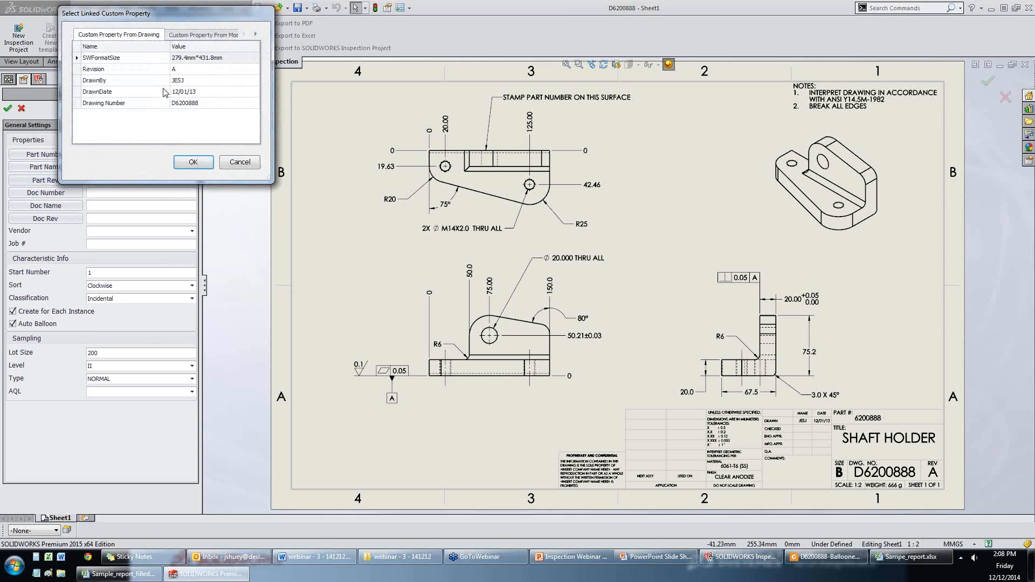
pyautogui.click(229, 164)
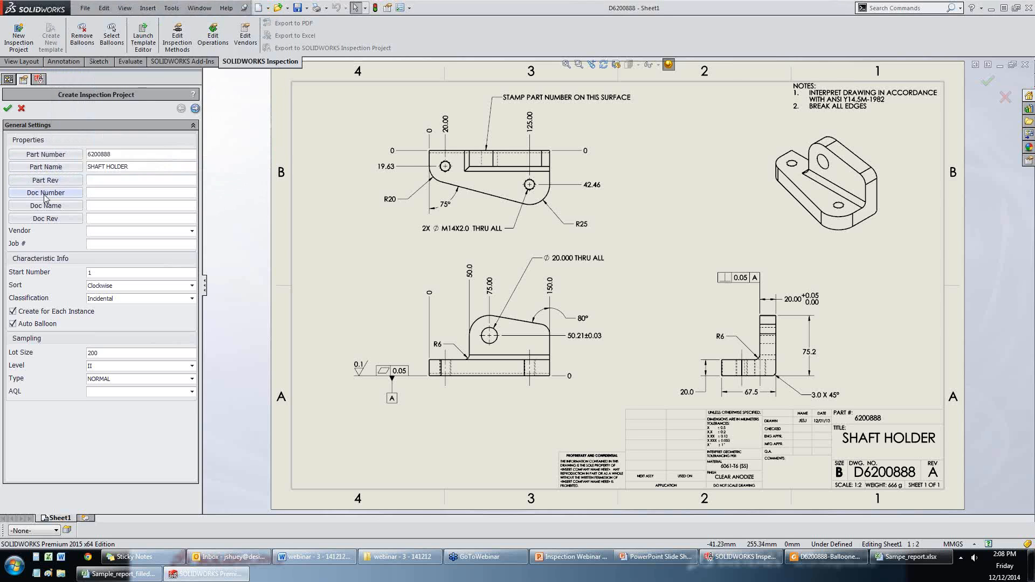
pyautogui.click(48, 192)
pyautogui.click(108, 104)
pyautogui.click(170, 163)
pyautogui.click(45, 219)
pyautogui.doubleClick(142, 72)
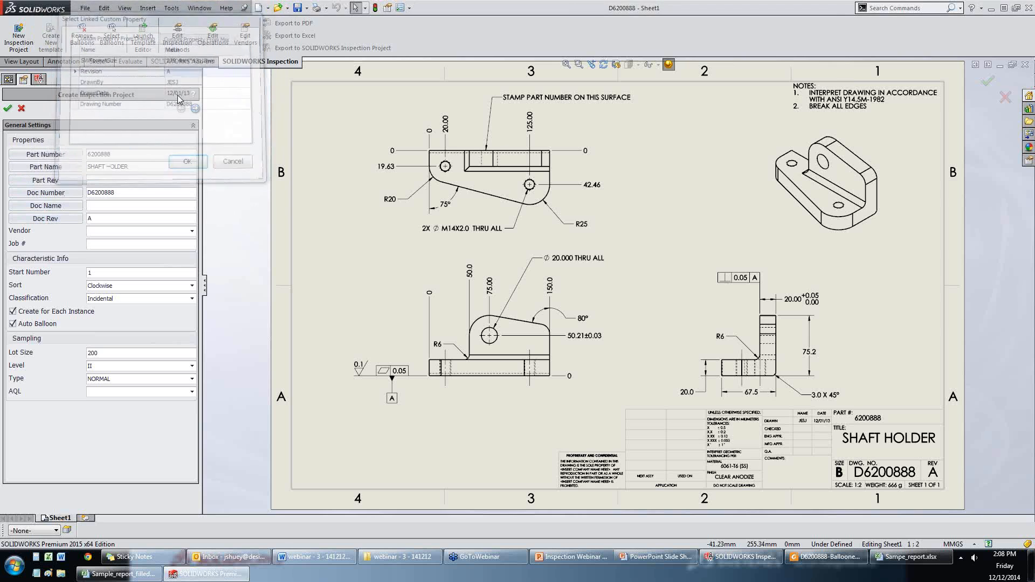
# Set the inspection project's vendor to Bobier.
pyautogui.click(191, 230)
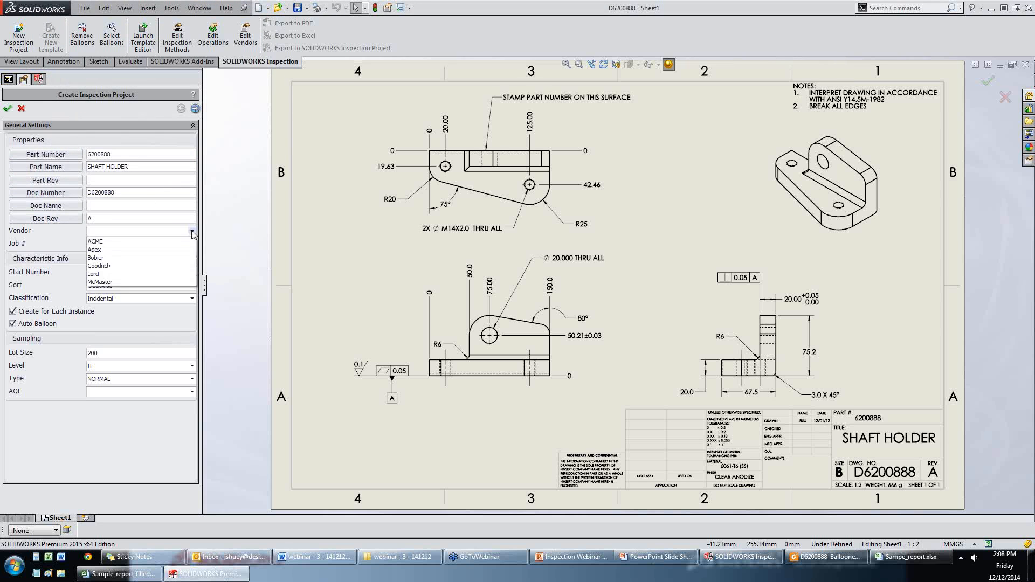
pyautogui.click(136, 258)
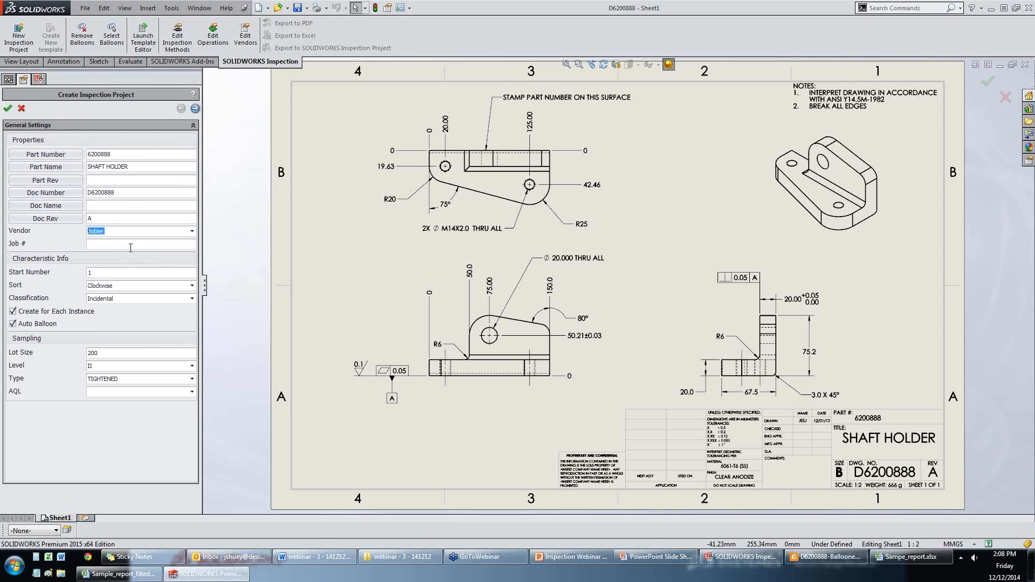
pyautogui.click(128, 248)
# Advance past the extraction settings to the tolerance settings and set the precision 1 linear tolerance to +0.2 and -0.2 mm.
pyautogui.click(195, 109)
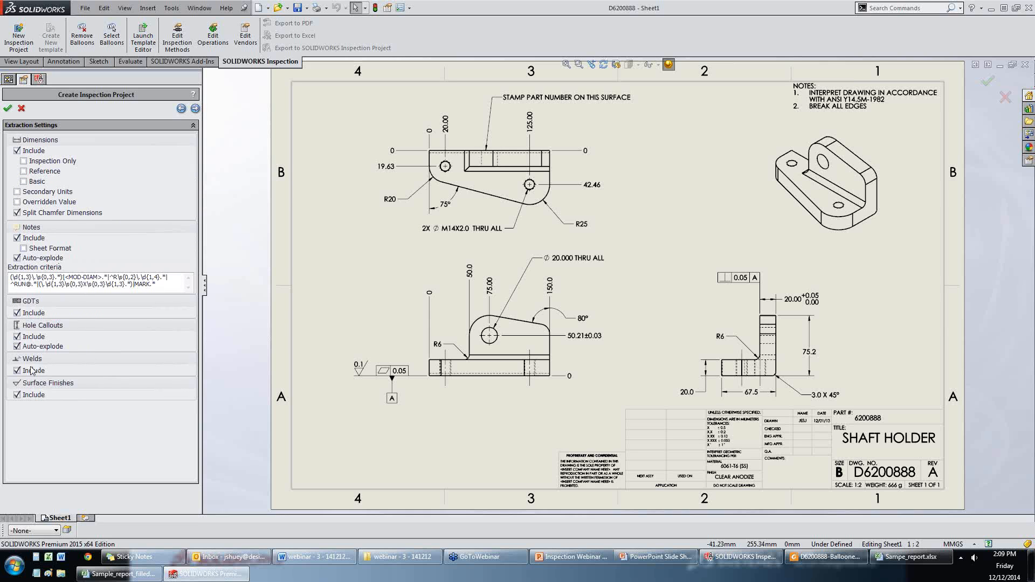
pyautogui.click(195, 108)
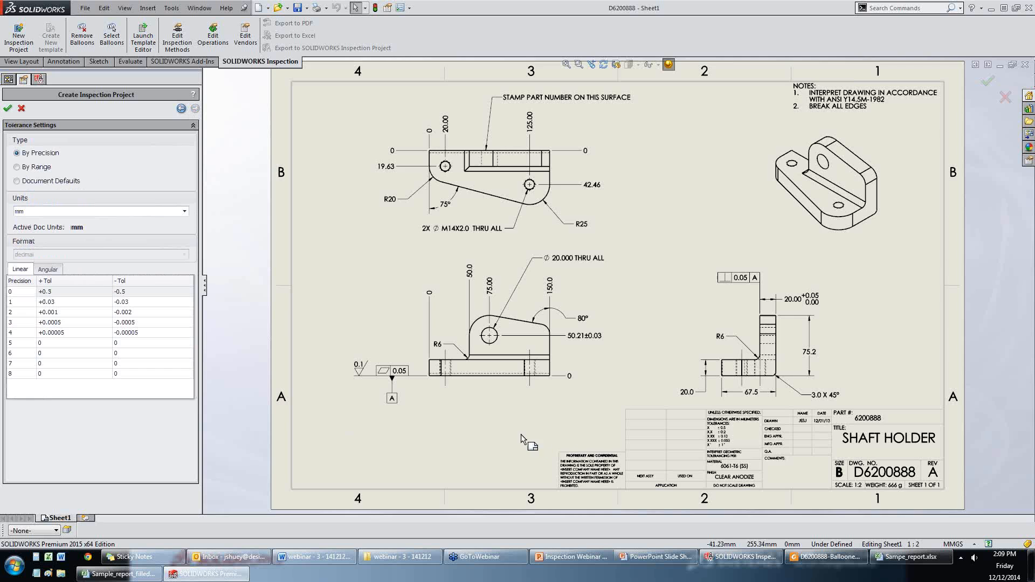
pyautogui.moveTo(514, 405); pyautogui.dragTo(443, 354, button='middle')
pyautogui.scroll(6, 597, 357)
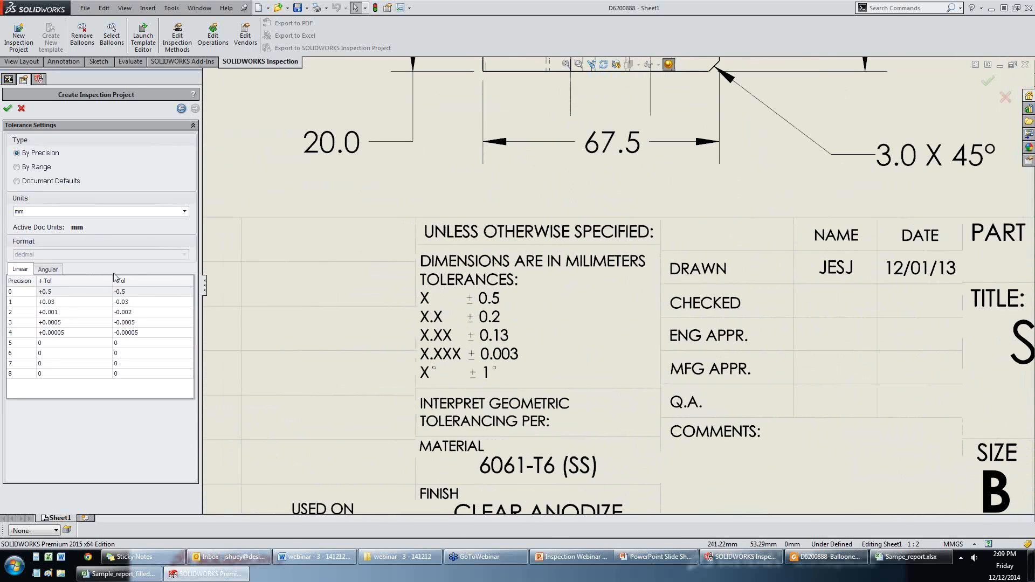
pyautogui.click(67, 303)
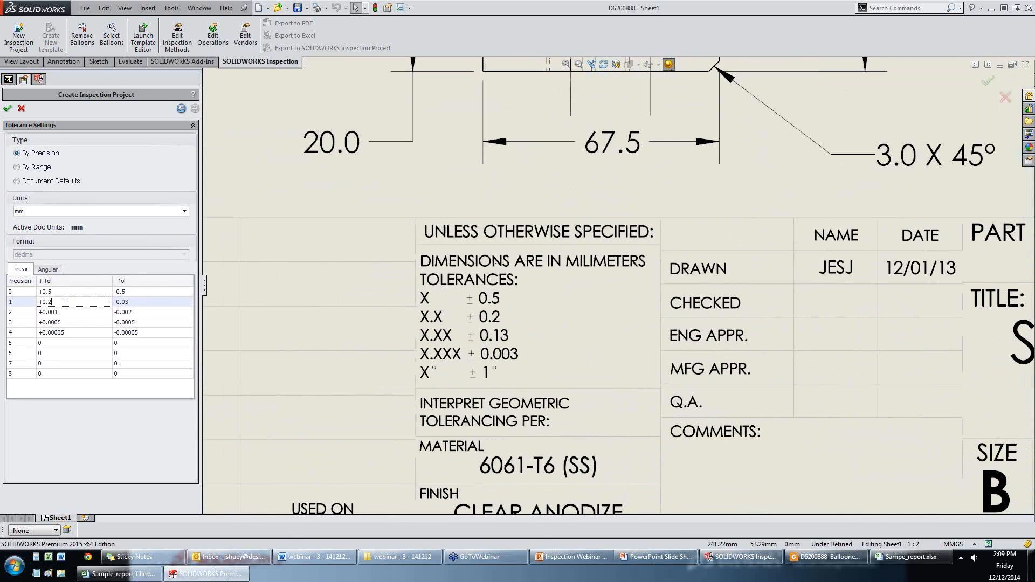
pyautogui.click(137, 302)
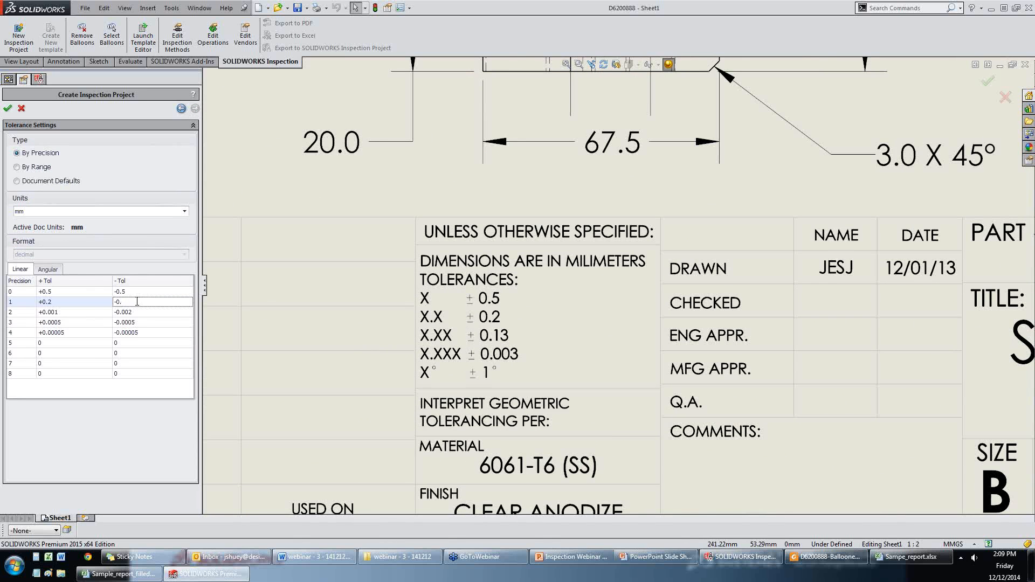
# Set the precision 2 linear tolerance to +0.13 and -0.13 mm.
pyautogui.click(90, 313)
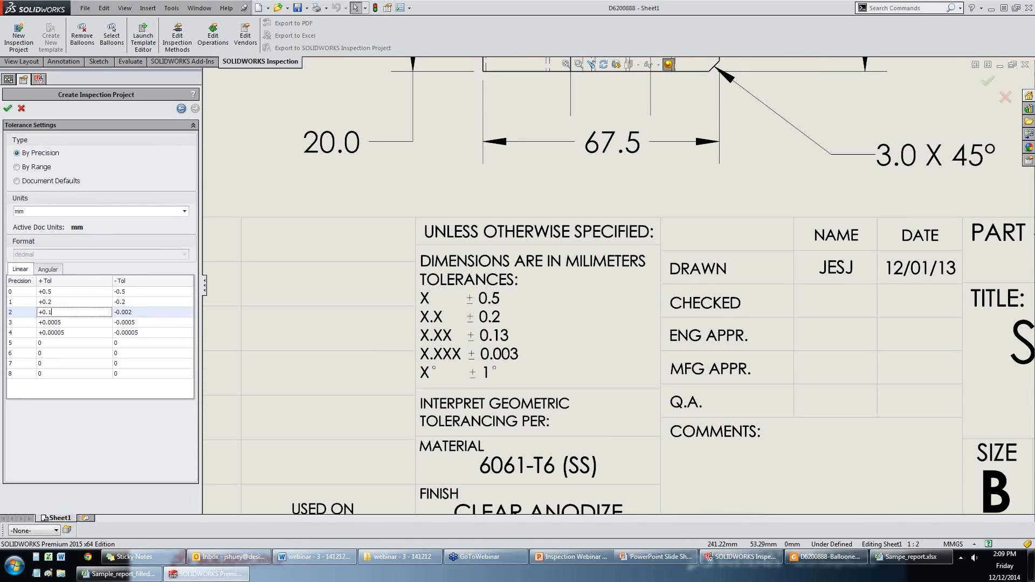
pyautogui.click(151, 312)
pyautogui.press('BackSpace')
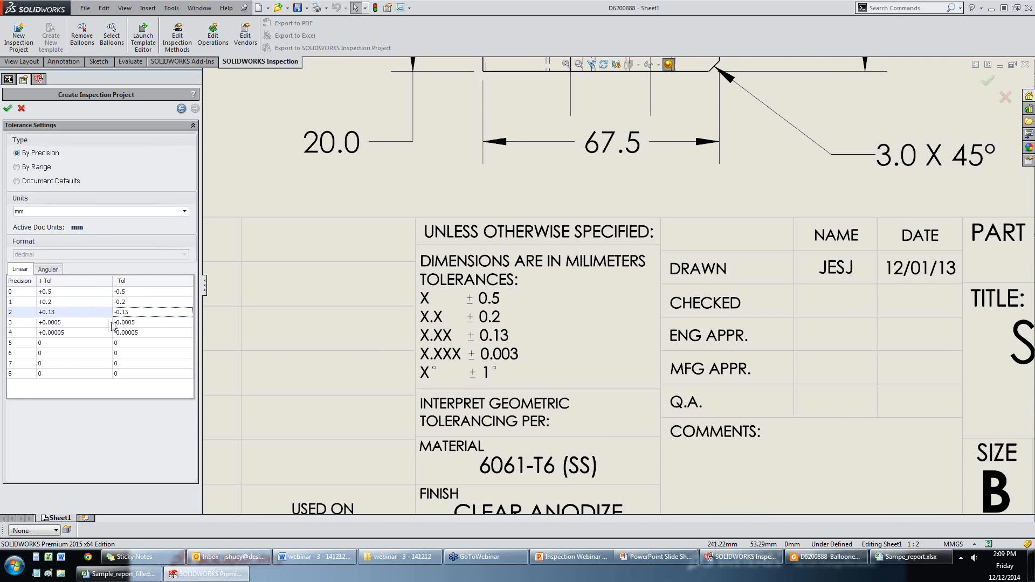
# Set the precision 3 linear tolerance to +0.003 and -0.003 mm.
pyautogui.click(69, 322)
pyautogui.press('BackSpace')
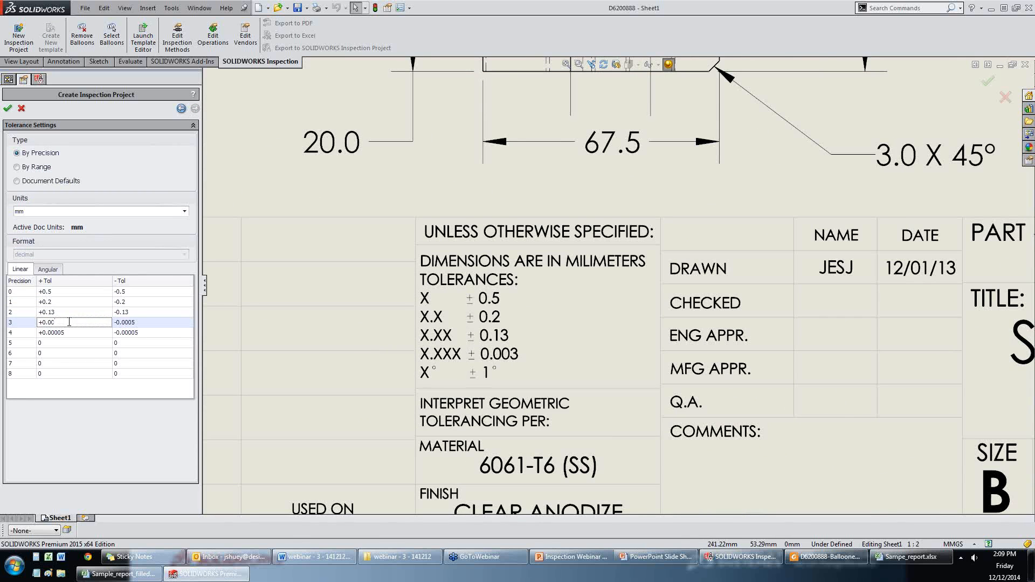
pyautogui.write('3')
pyautogui.click(142, 323)
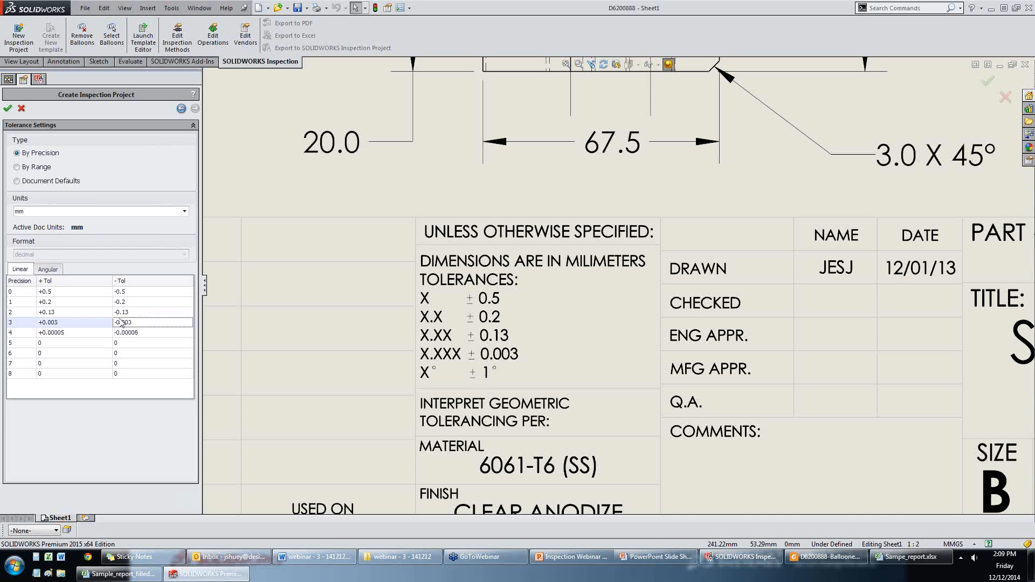
# Set the precision 0 angular tolerance to +1 and -1 degree.
pyautogui.click(48, 269)
pyautogui.click(55, 292)
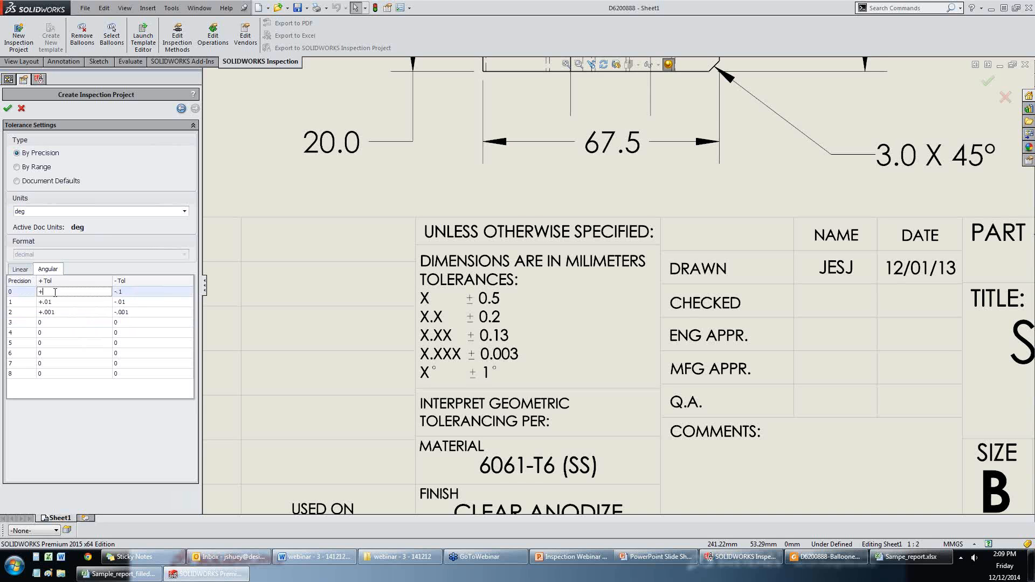
pyautogui.click(146, 292)
pyautogui.write('-')
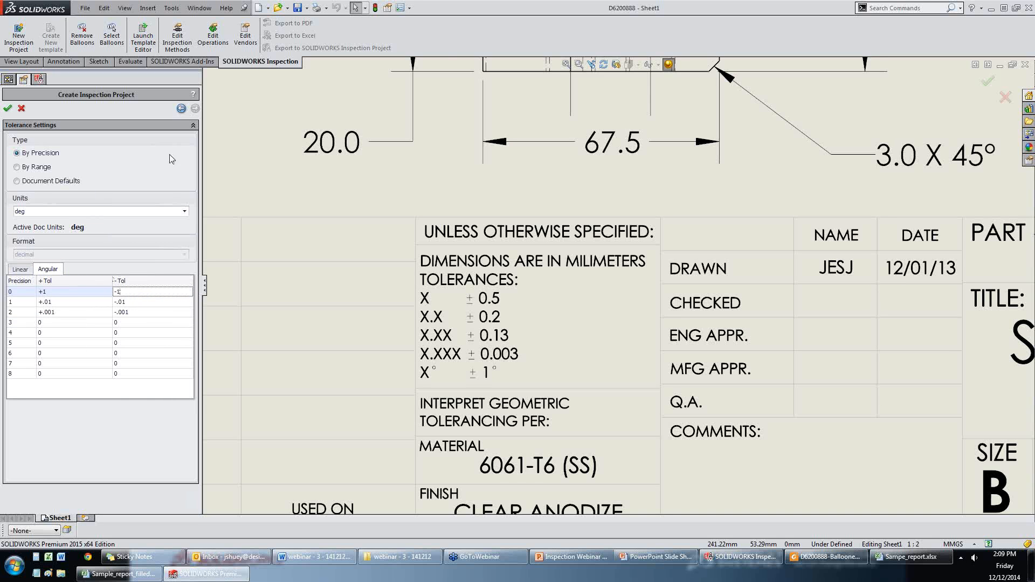
# Accept the tolerance settings and create the inspection project, extracting and ballooning the whole sheet's characteristics.
pyautogui.scroll(6, 374, 208)
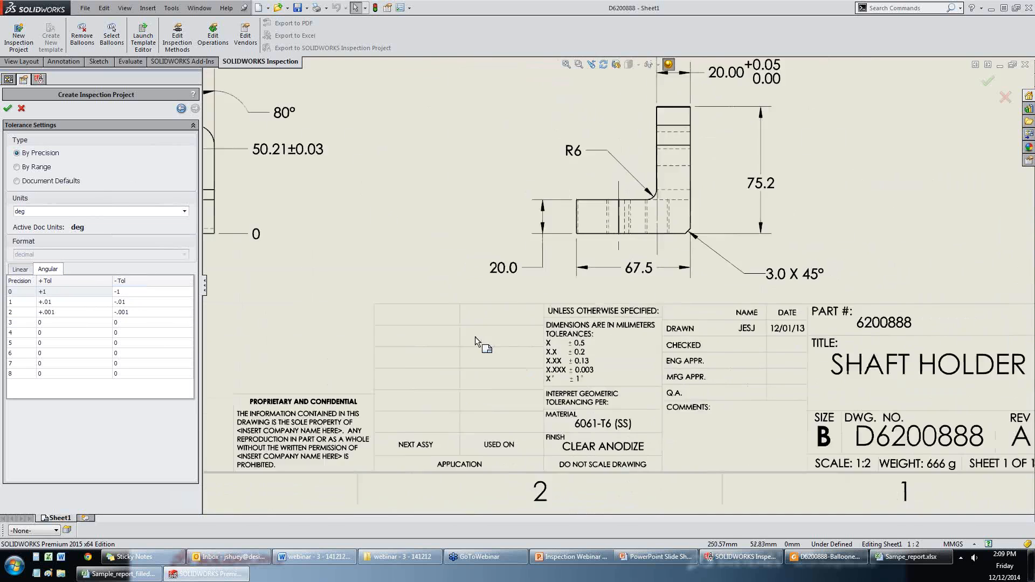
pyautogui.moveTo(539, 274); pyautogui.dragTo(571, 337, button='middle')
pyautogui.press('f')
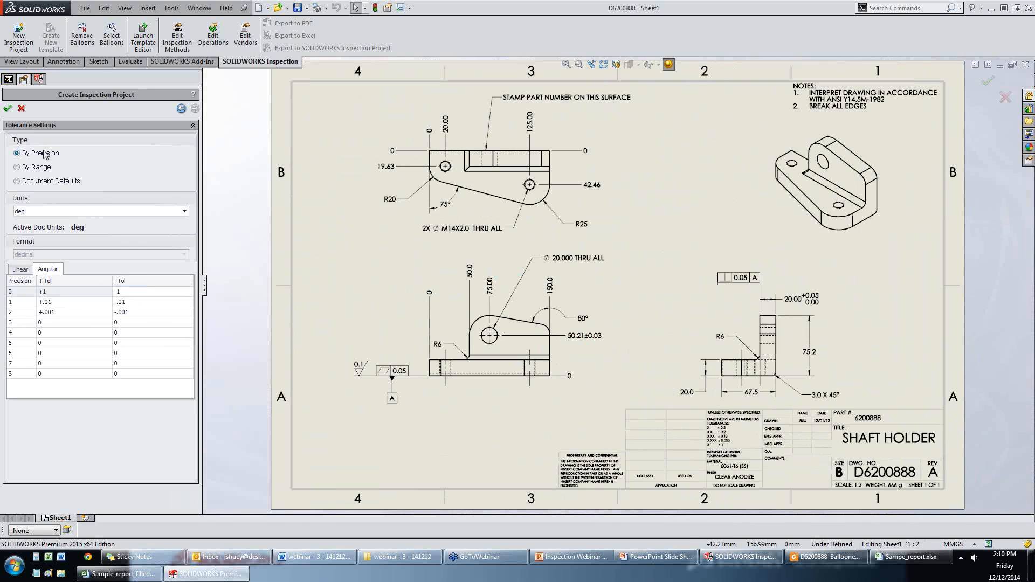
pyautogui.click(8, 109)
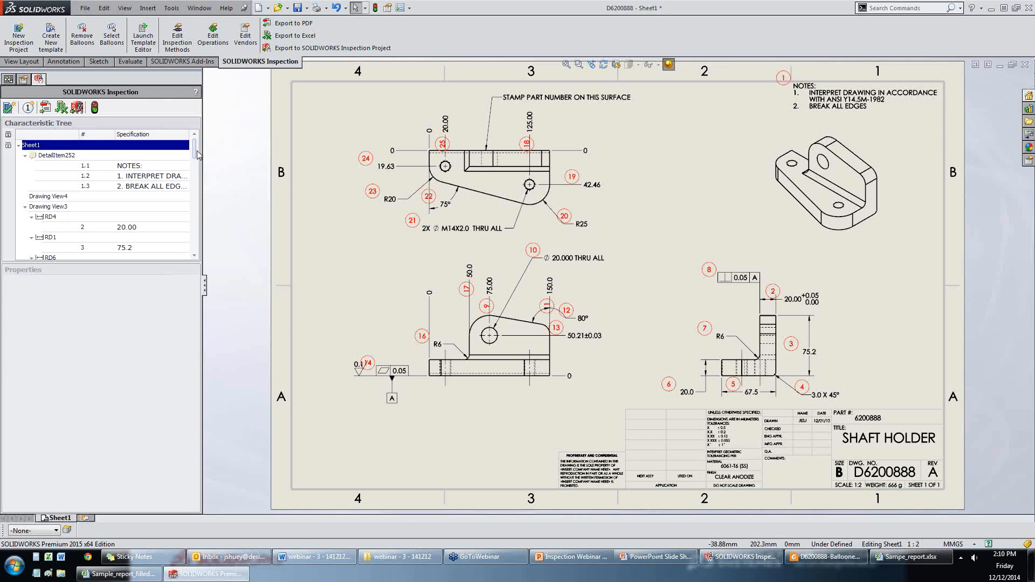
# Examine the extracted properties of several dimension characteristics, including their values, subtypes, tolerances, limits, sheet and view.
pyautogui.click(149, 227)
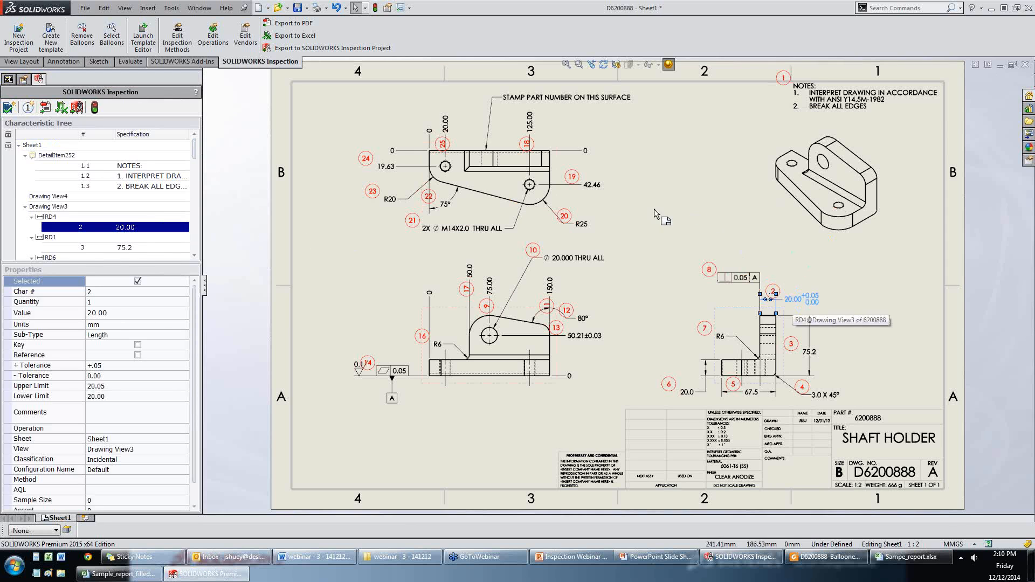
pyautogui.click(584, 227)
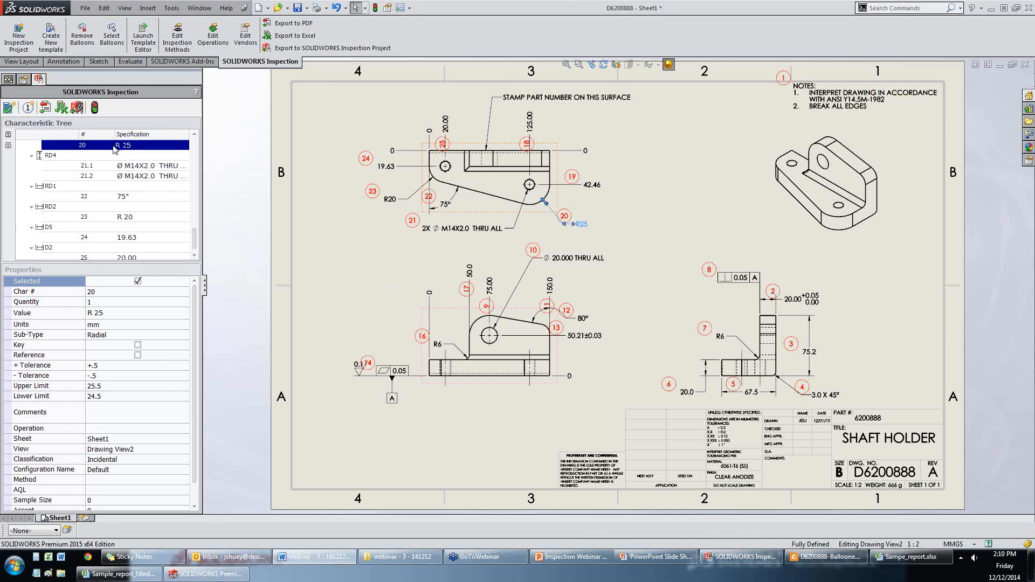
pyautogui.click(119, 195)
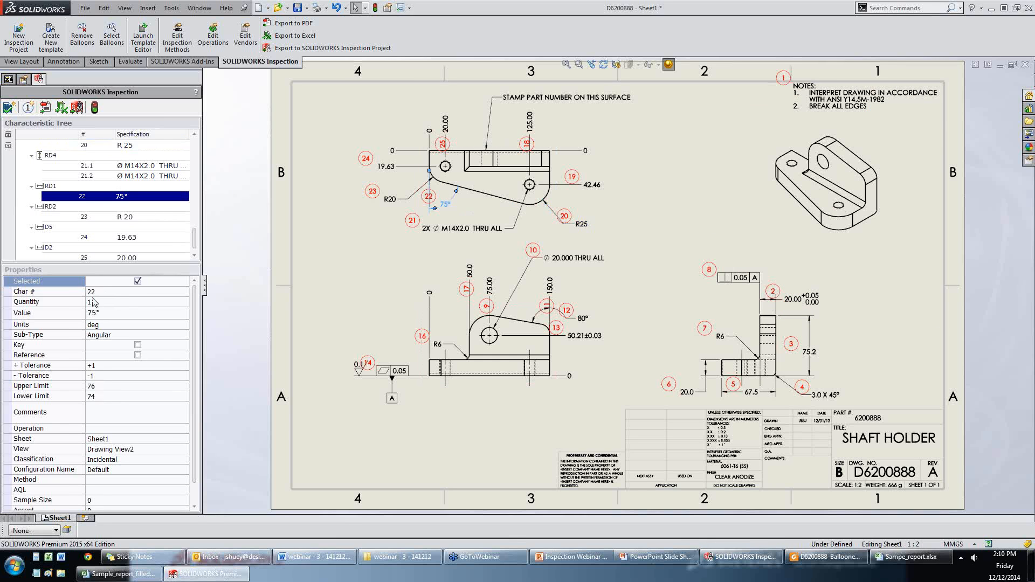
pyautogui.click(108, 335)
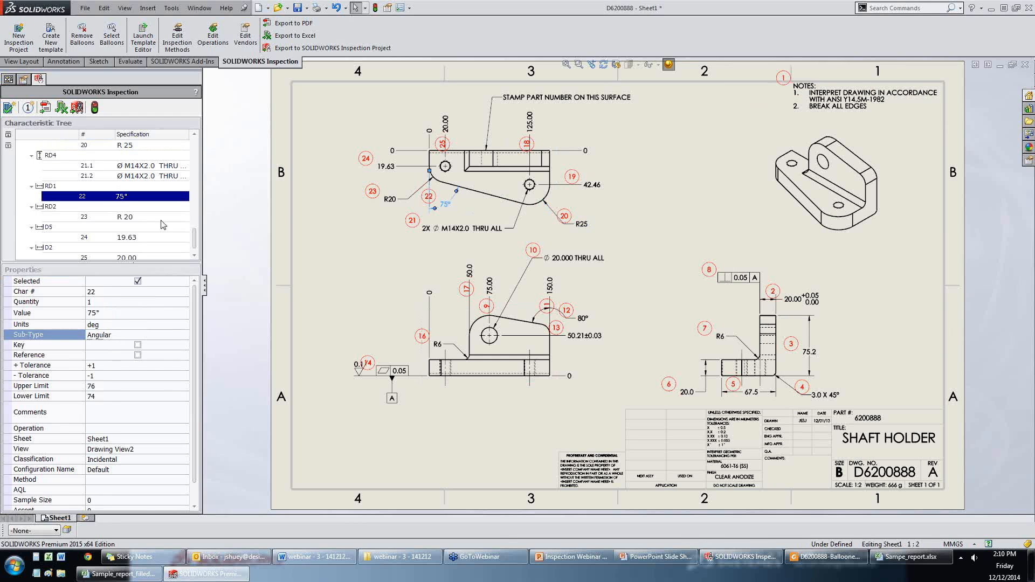
pyautogui.click(136, 217)
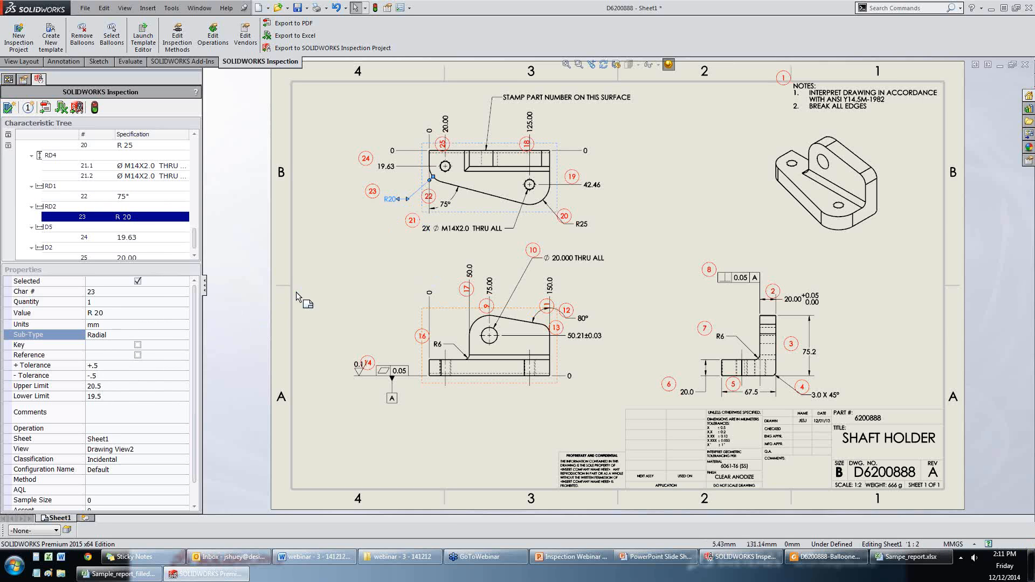
pyautogui.click(588, 336)
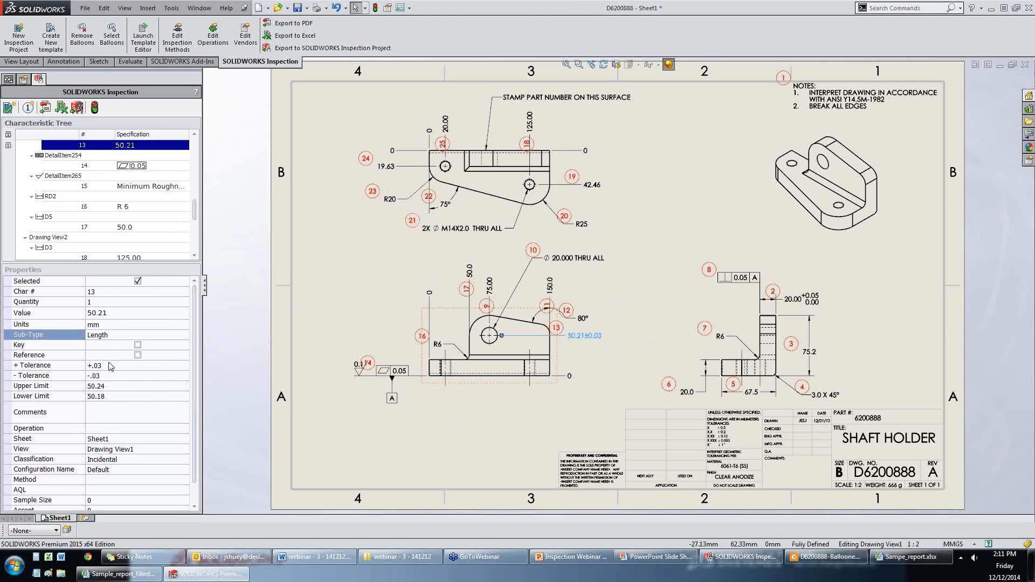
pyautogui.click(390, 198)
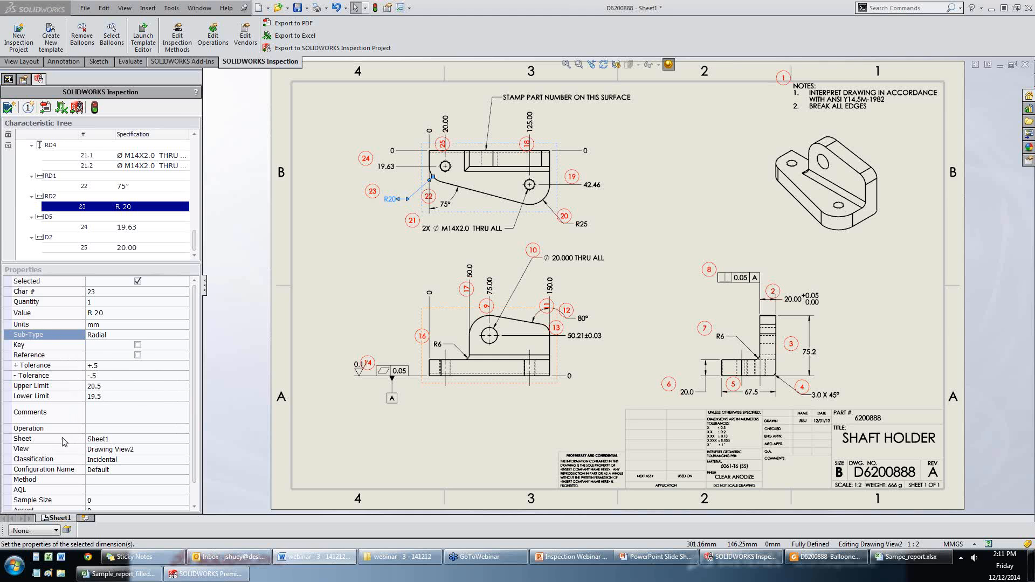
pyautogui.click(76, 443)
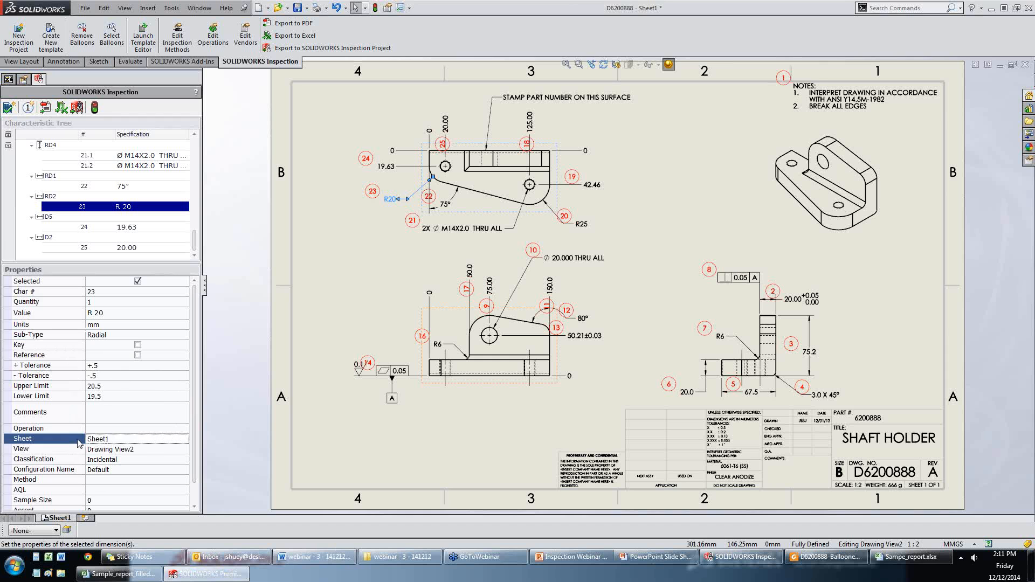
pyautogui.click(78, 453)
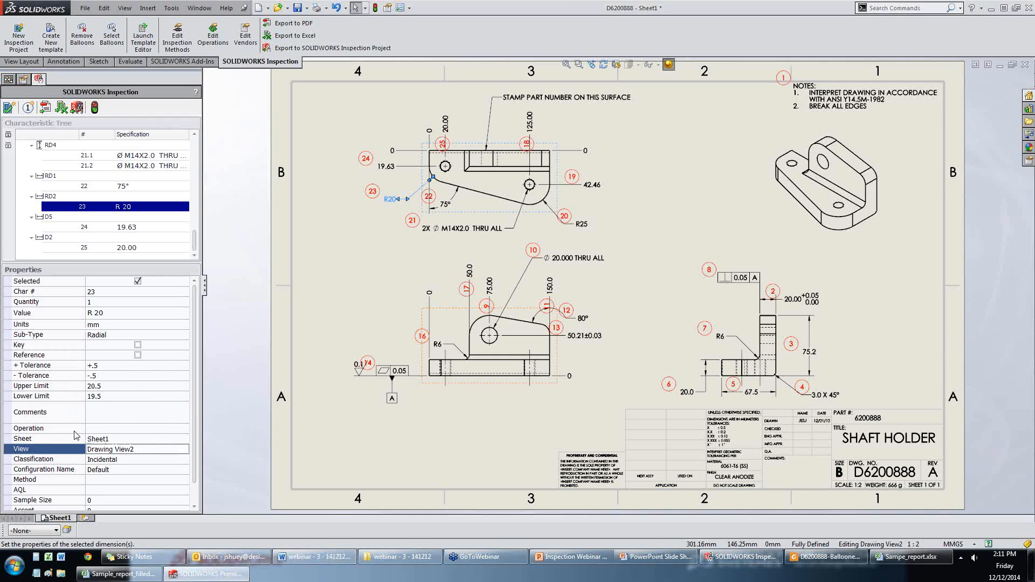
pyautogui.moveTo(195, 372); pyautogui.dragTo(191, 345)
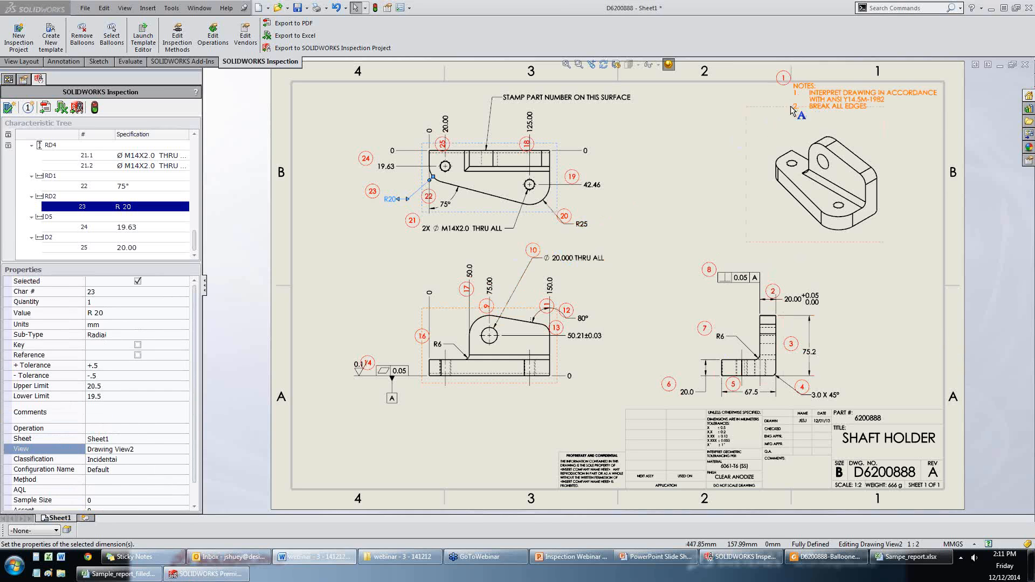
# Select the general notes' first characteristic and review the project's general and extraction settings without changing them.
pyautogui.moveTo(195, 240); pyautogui.dragTo(197, 144)
pyautogui.click(818, 104)
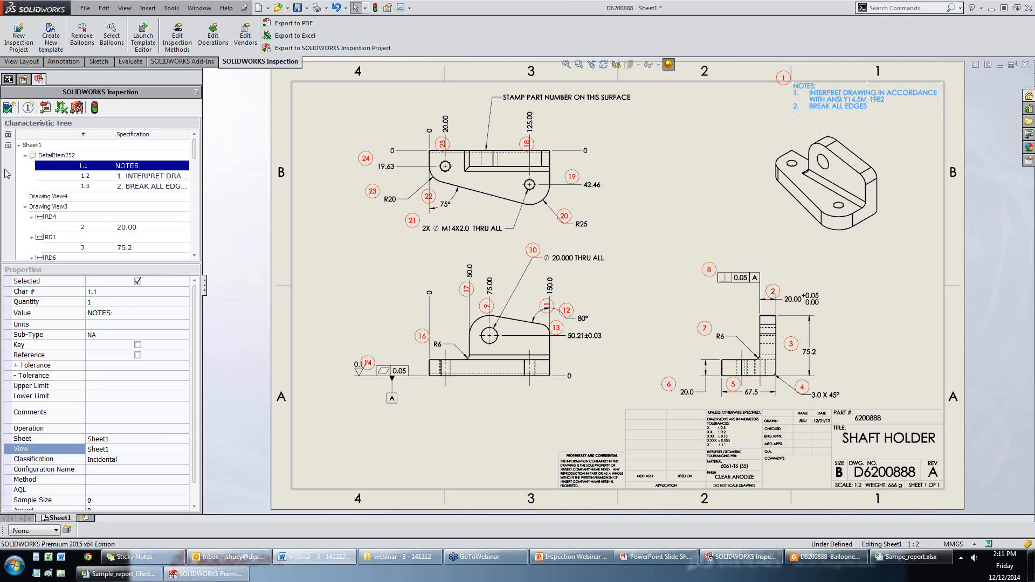
pyautogui.click(9, 108)
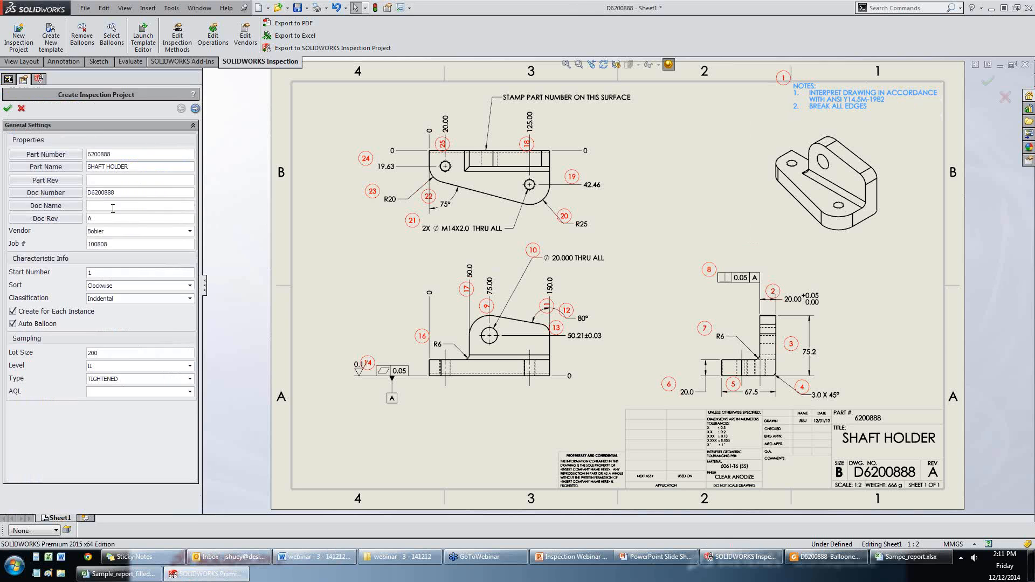
pyautogui.click(195, 109)
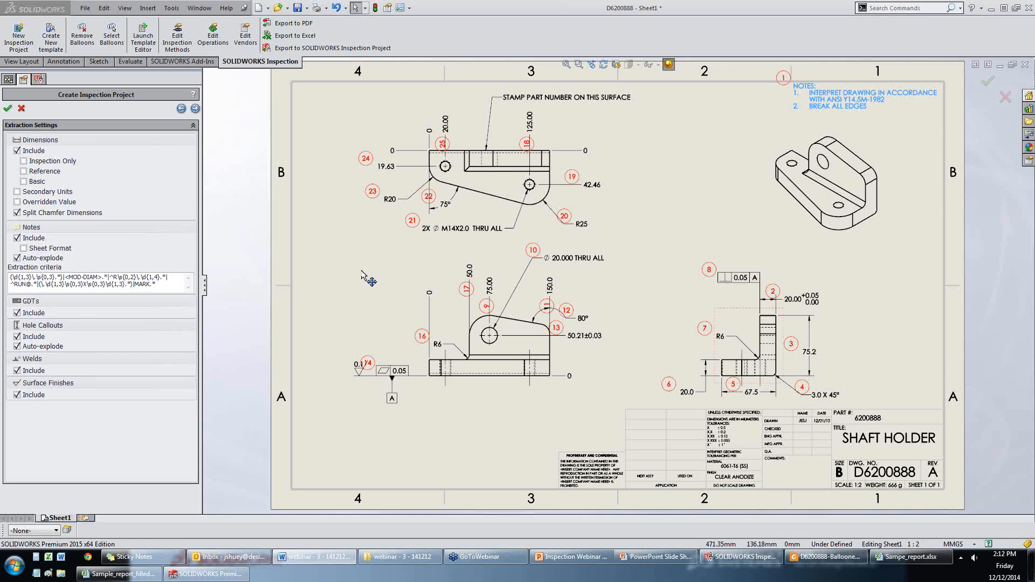
pyautogui.click(7, 108)
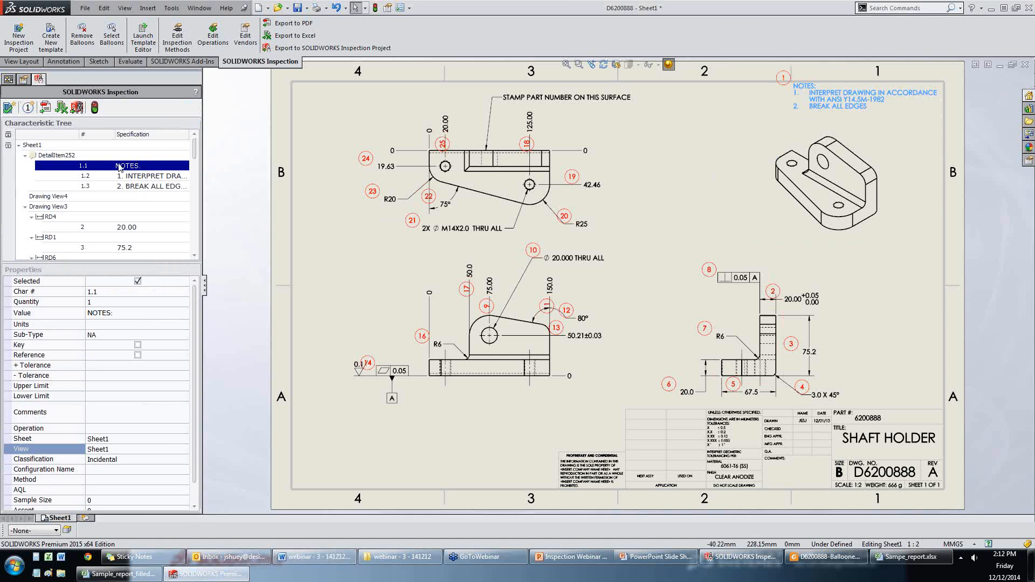
# Exclude the "NOTES:" heading and the "INTERPRET DRAWING IN ACCORDANCE WITH ANSI Y14.5M-1982" note from the inspection characteristics.
pyautogui.click(138, 281)
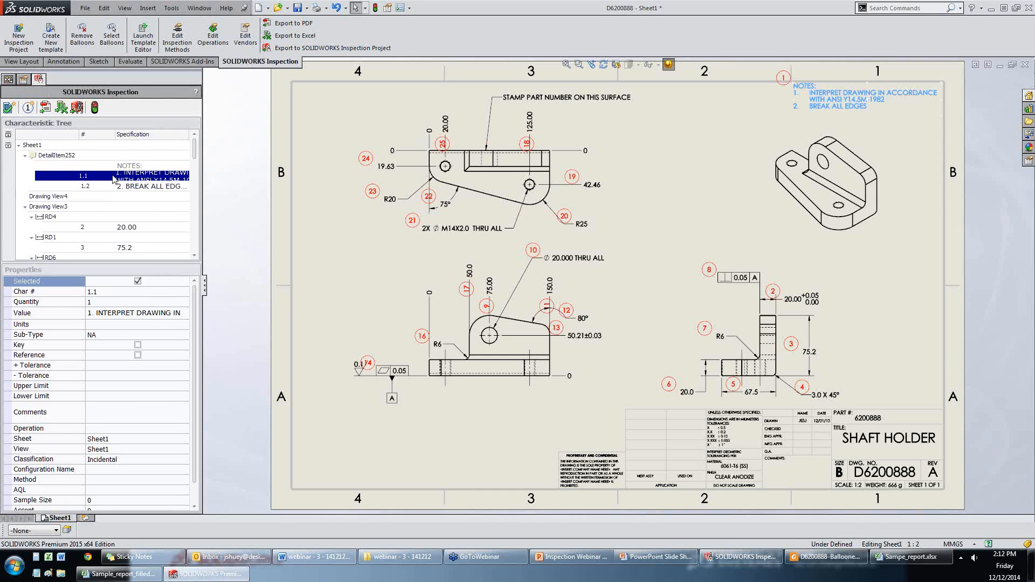
pyautogui.click(137, 281)
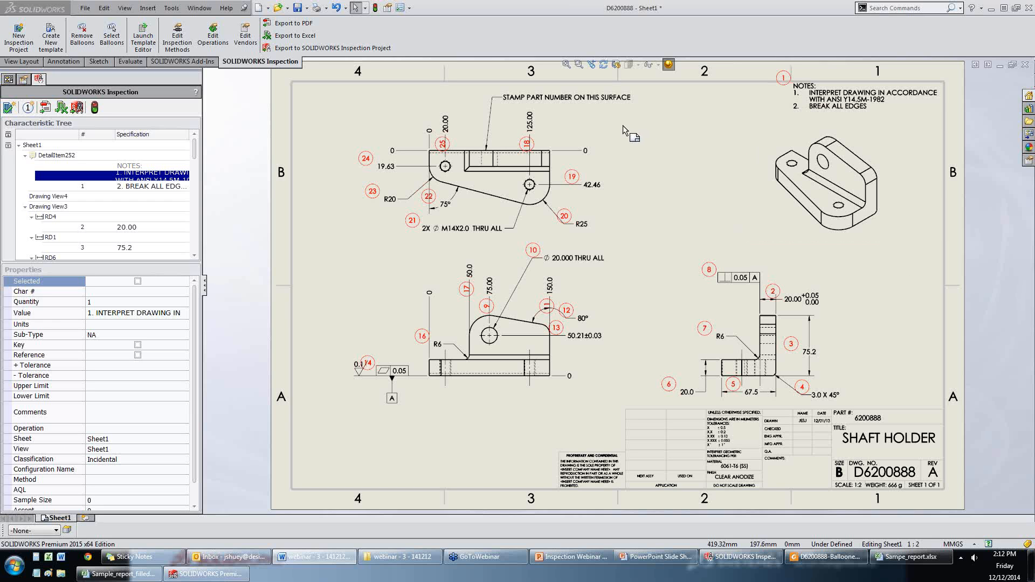
# Append |STAMP* to the project's note extraction criteria and reload the characteristic list to include the part number stamp note.
pyautogui.click(563, 102)
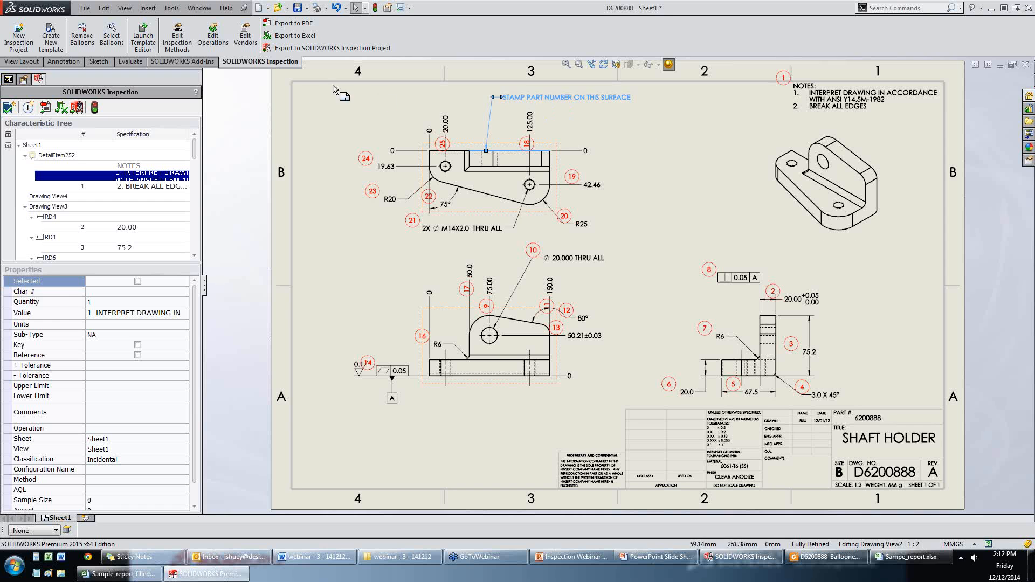
pyautogui.click(367, 106)
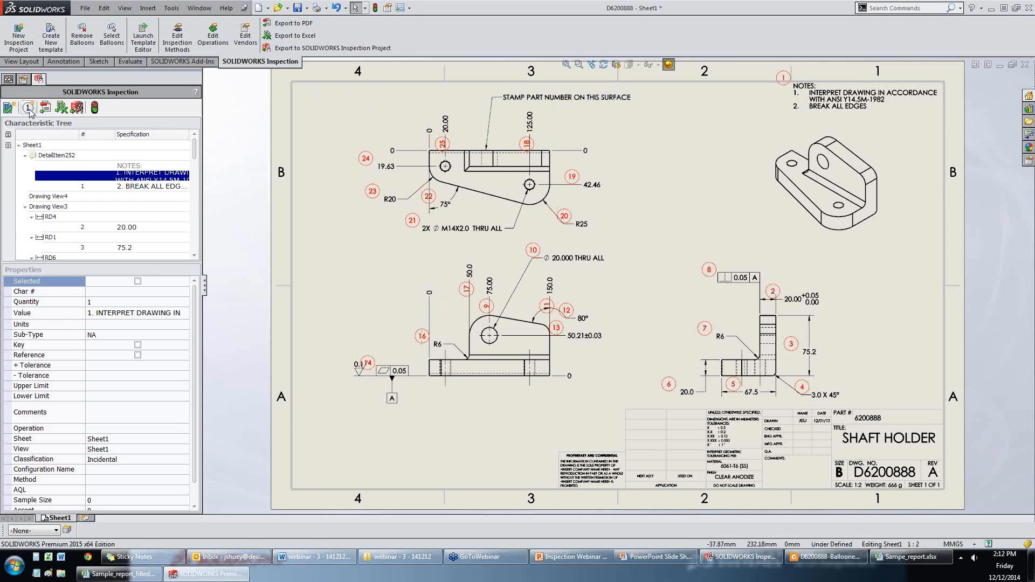
pyautogui.click(10, 108)
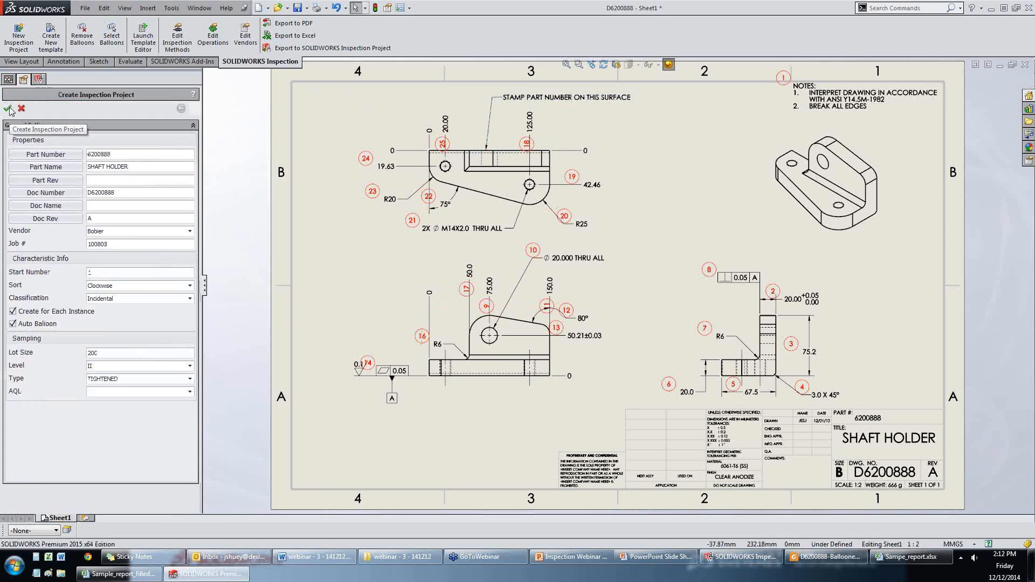
pyautogui.click(195, 108)
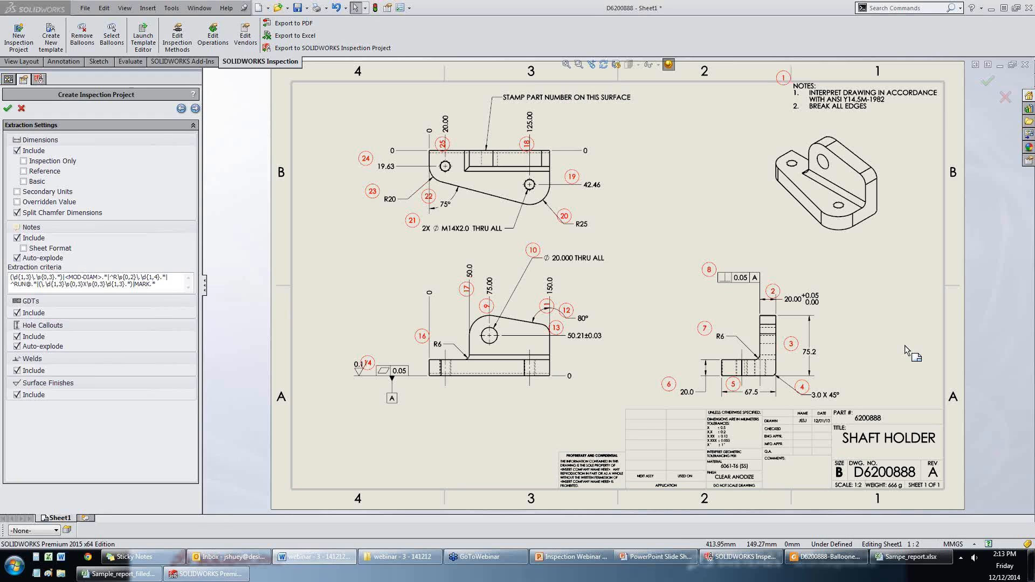
pyautogui.click(163, 288)
pyautogui.write('|STAMP*')
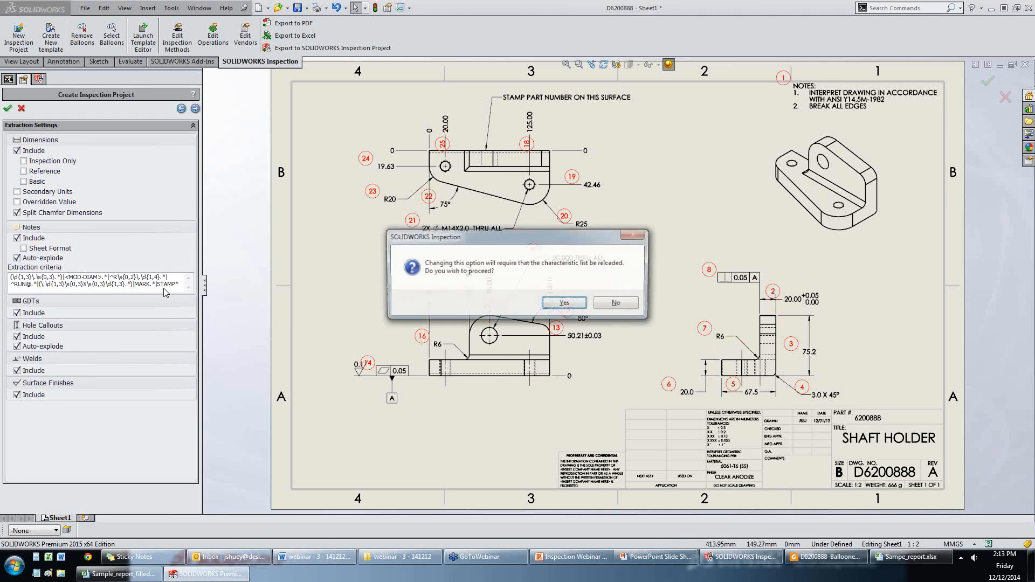
pyautogui.click(566, 307)
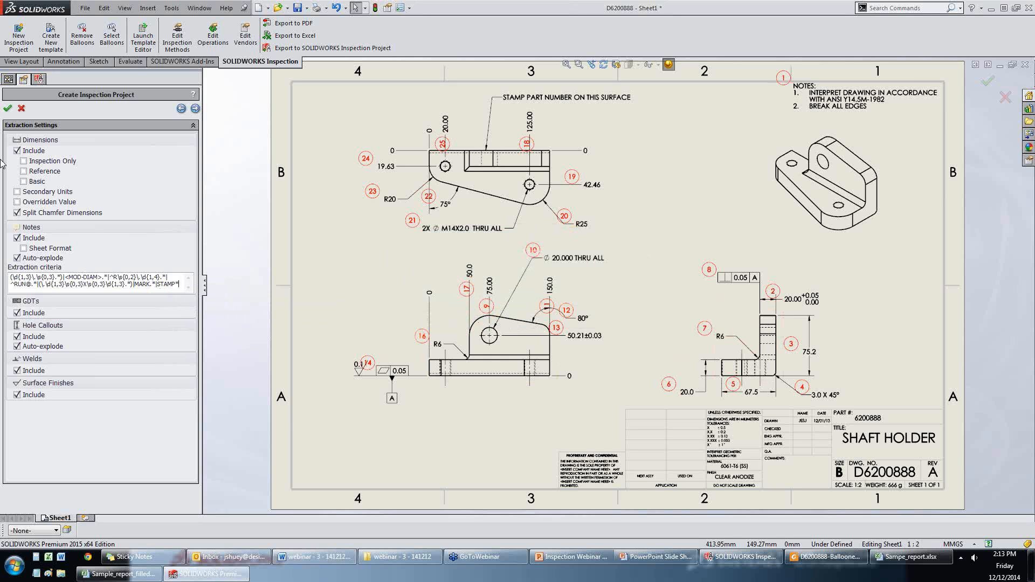
pyautogui.click(8, 108)
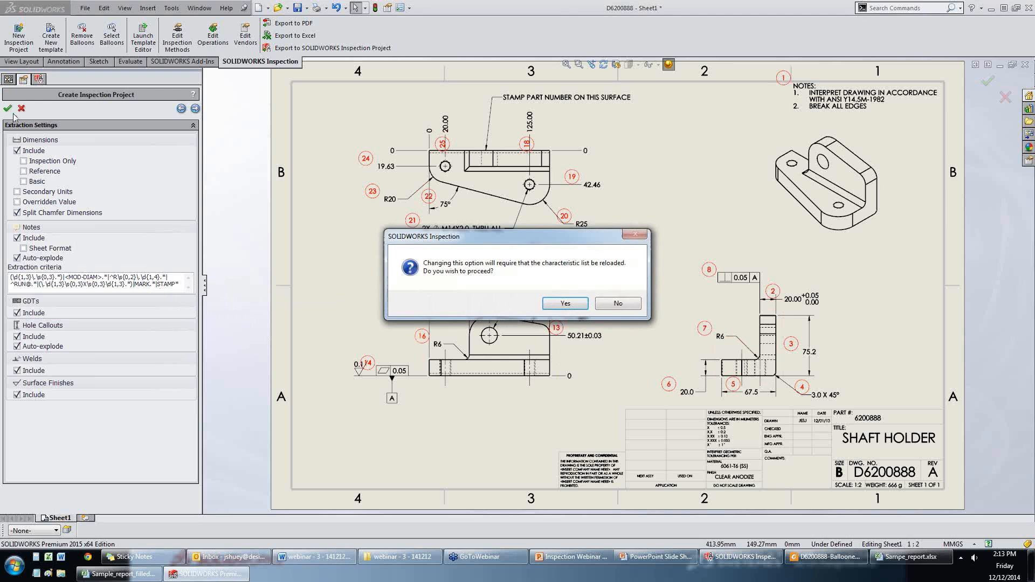
pyautogui.click(559, 303)
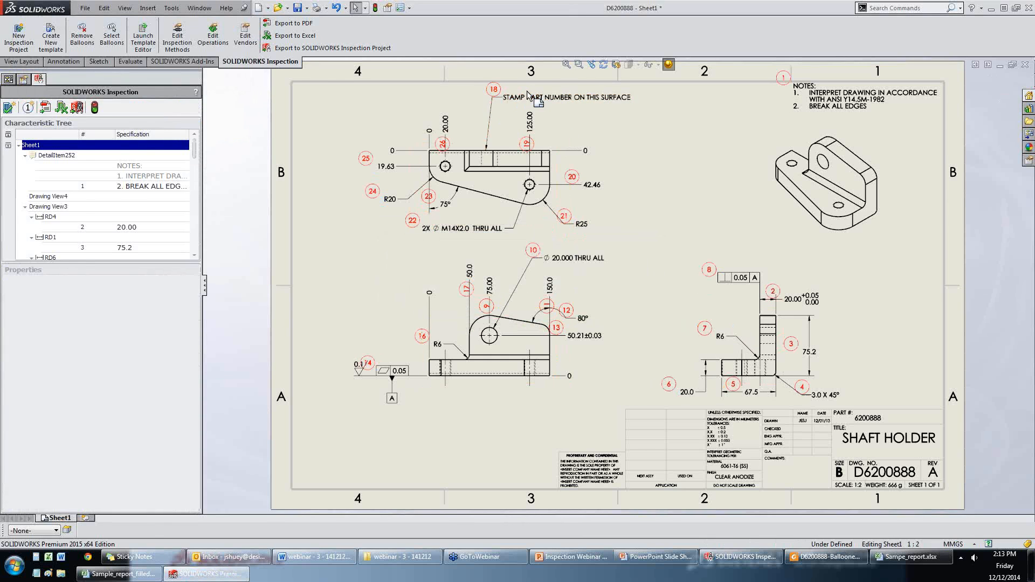
# Check the characteristic properties of the part number stamp note and the surface finish symbol.
pyautogui.click(519, 99)
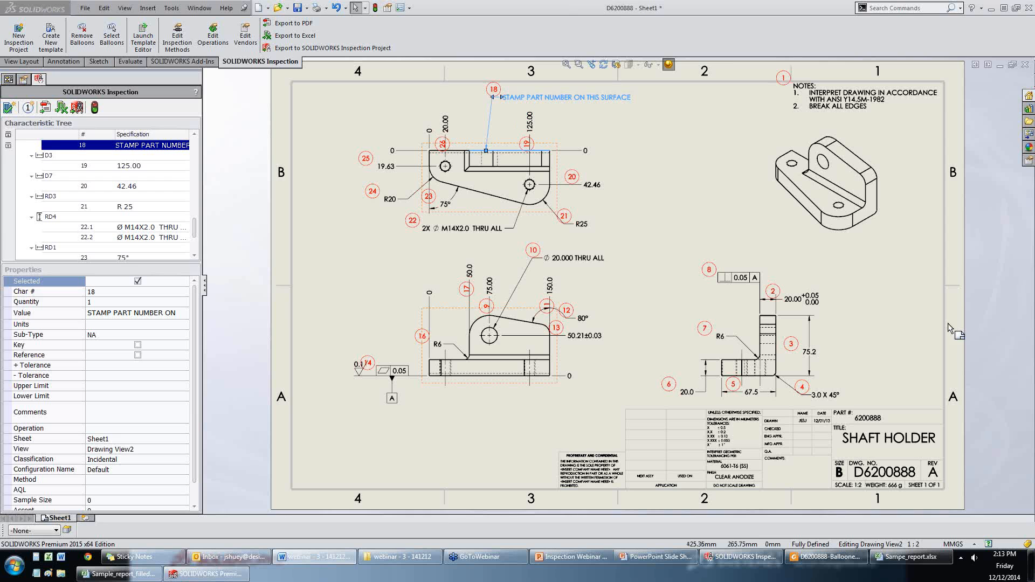
pyautogui.click(360, 375)
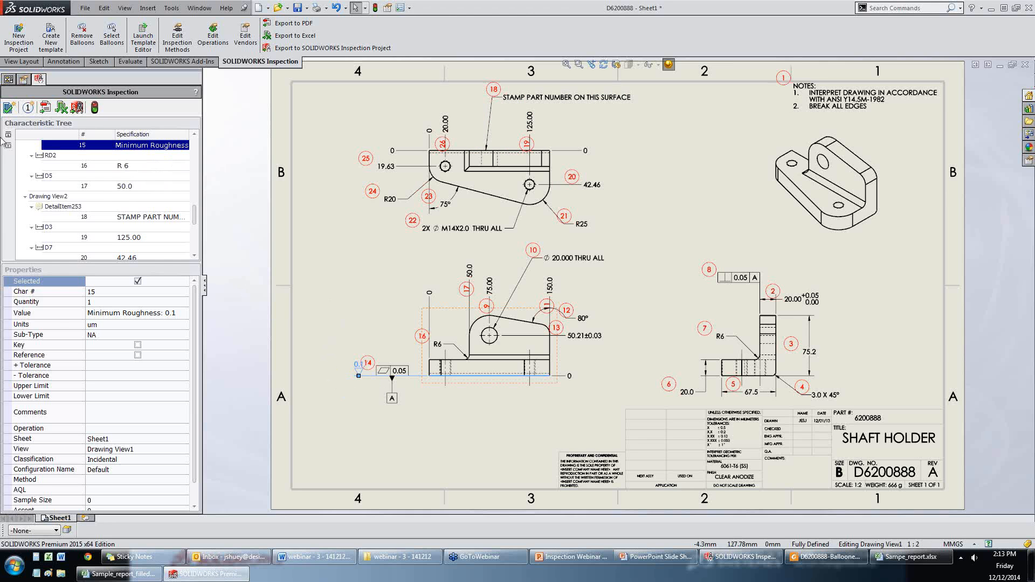
# Change the balloon shape for key characteristics to Circular in the ballooning settings.
pyautogui.click(27, 108)
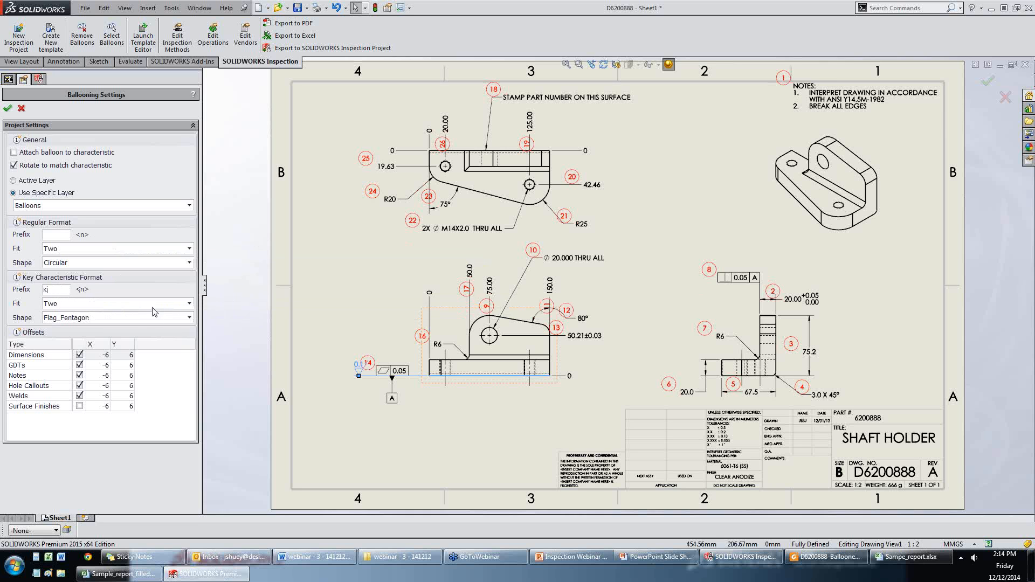
pyautogui.click(170, 318)
pyautogui.click(149, 326)
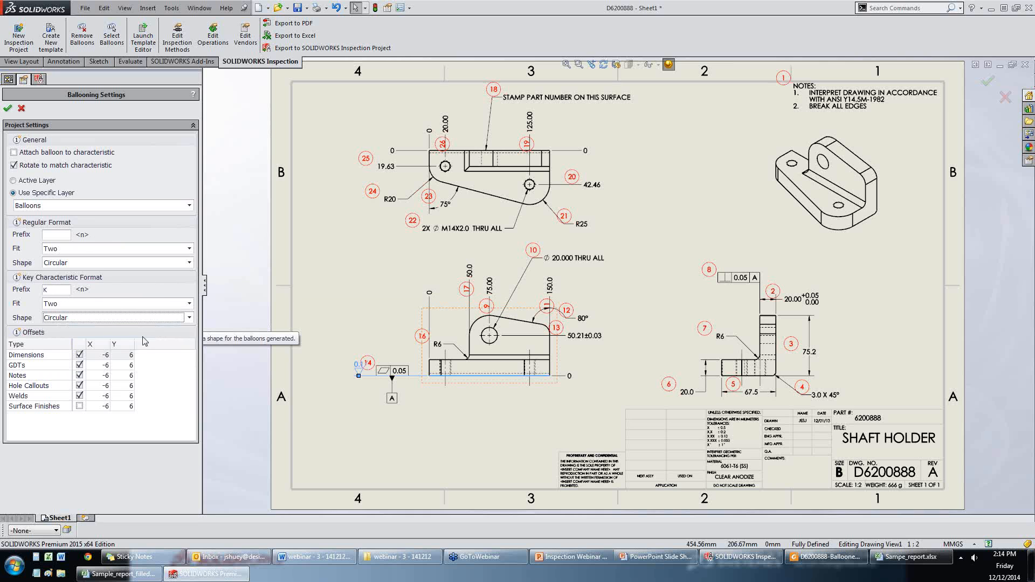
# Enable the balloon offset for surface finishes in the ballooning settings and apply the settings.
pyautogui.click(80, 408)
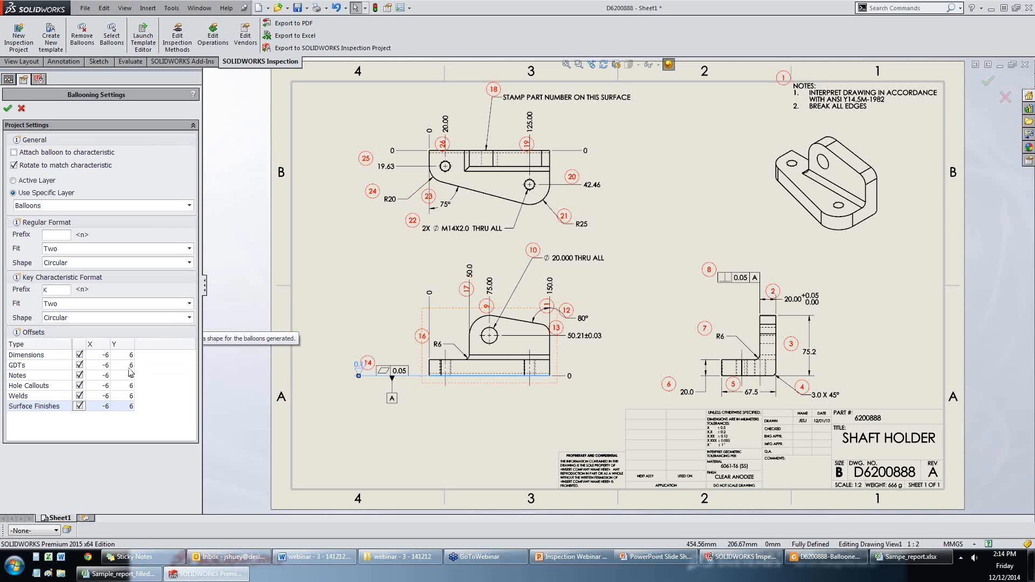
pyautogui.click(7, 108)
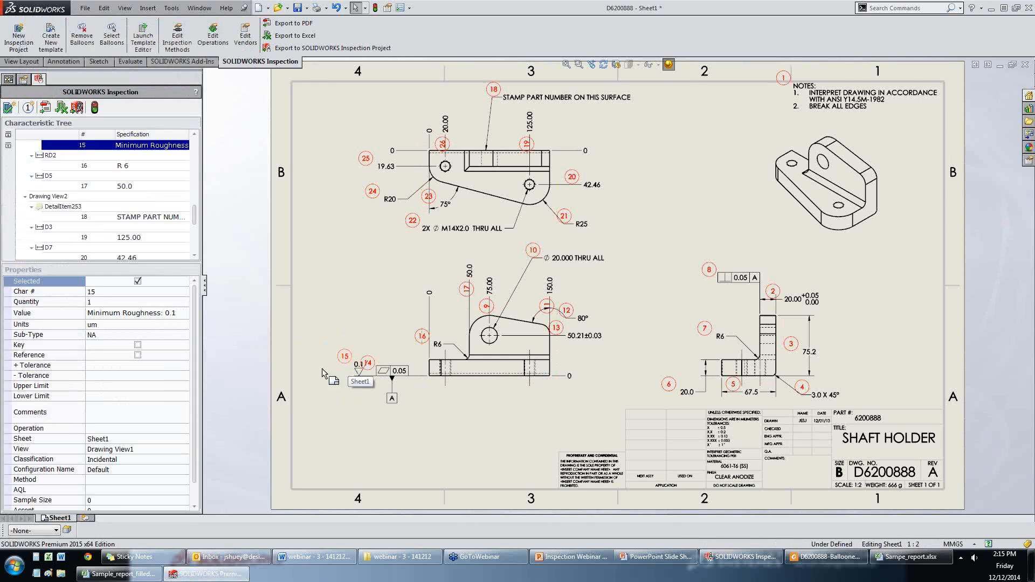
pyautogui.hotkey('alt', 'Tab')
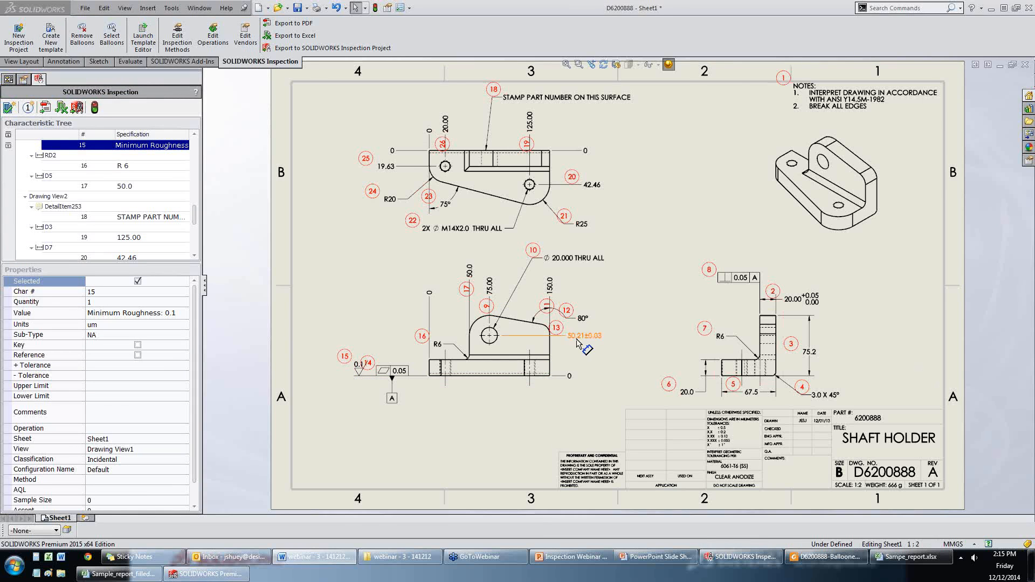
# Move balloons 14, 16, 17, 9, 11, 13 and 12 around the front view clear of the dimensions, symbols and part edges.
pyautogui.scroll(-5, 371, 302)
pyautogui.scroll(-1, 370, 302)
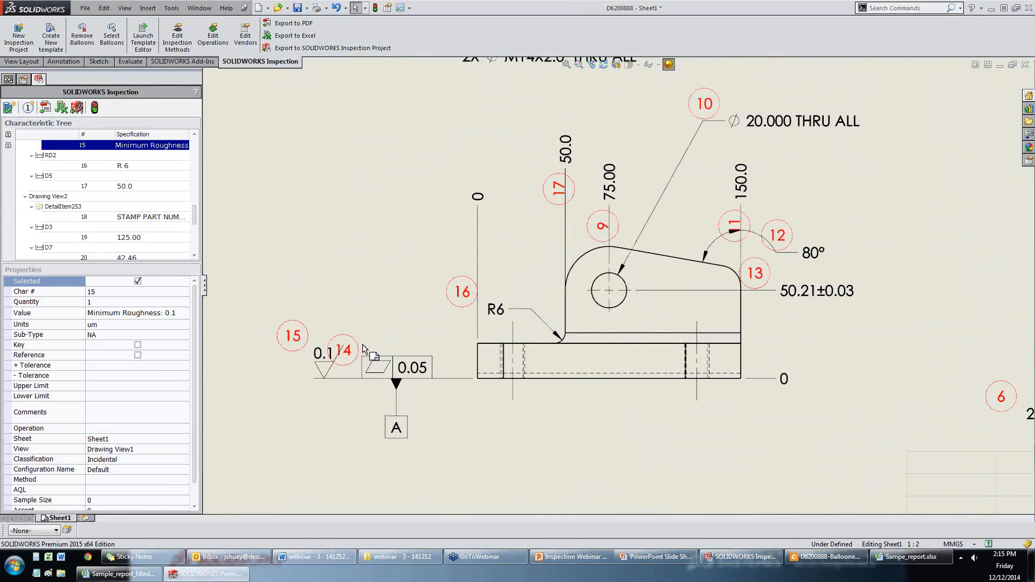
pyautogui.moveTo(346, 351); pyautogui.dragTo(370, 329)
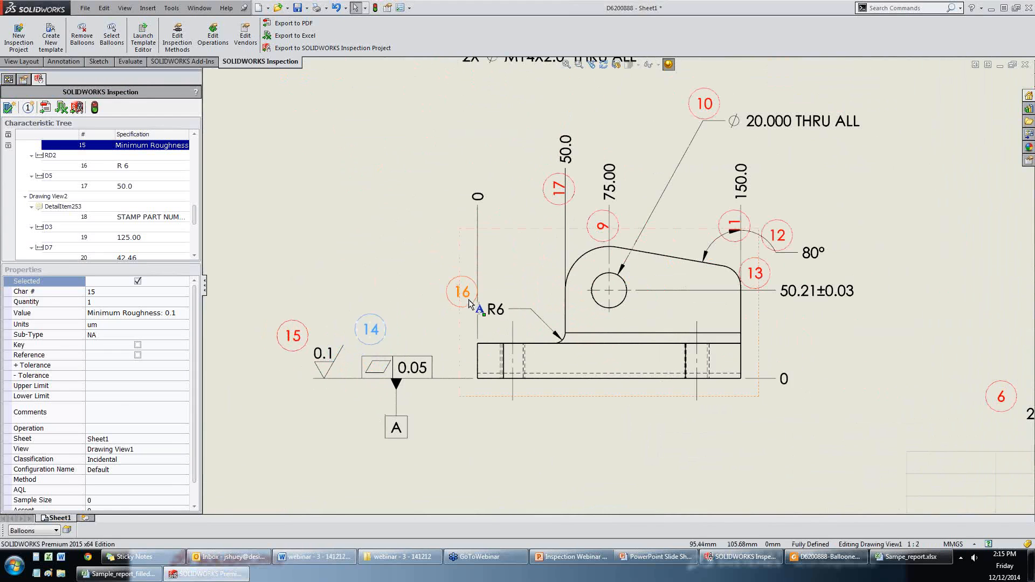
pyautogui.moveTo(462, 292); pyautogui.dragTo(496, 279)
pyautogui.moveTo(426, 229); pyautogui.dragTo(393, 253, button='middle')
pyautogui.moveTo(521, 214); pyautogui.dragTo(504, 201)
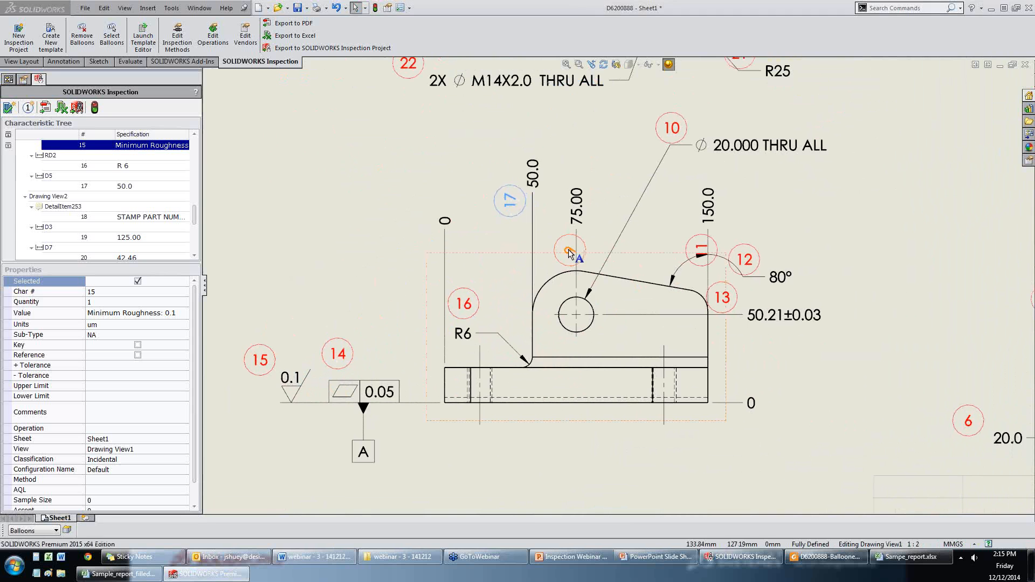
pyautogui.moveTo(569, 250); pyautogui.dragTo(556, 238)
pyautogui.moveTo(612, 233); pyautogui.dragTo(557, 237, button='middle')
pyautogui.moveTo(647, 253); pyautogui.dragTo(629, 241)
pyautogui.moveTo(667, 300); pyautogui.dragTo(672, 300)
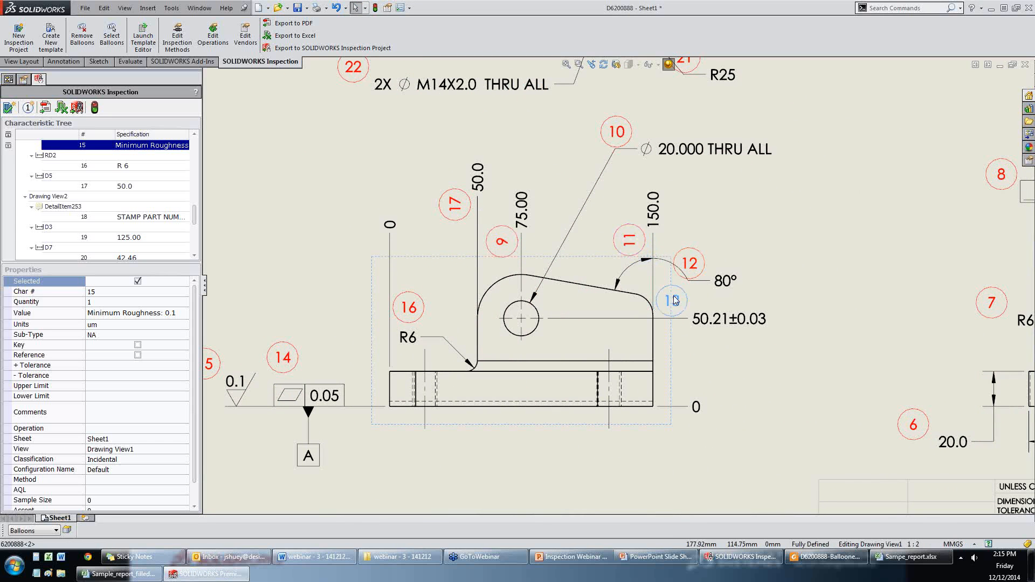
pyautogui.moveTo(691, 264); pyautogui.dragTo(699, 258)
# Reposition balloon 6 beside the 20.0 dimension and balloon 2 above the 20.00 dimension in the side view.
pyautogui.moveTo(813, 275); pyautogui.dragTo(563, 267, button='middle')
pyautogui.moveTo(675, 432); pyautogui.dragTo(681, 438)
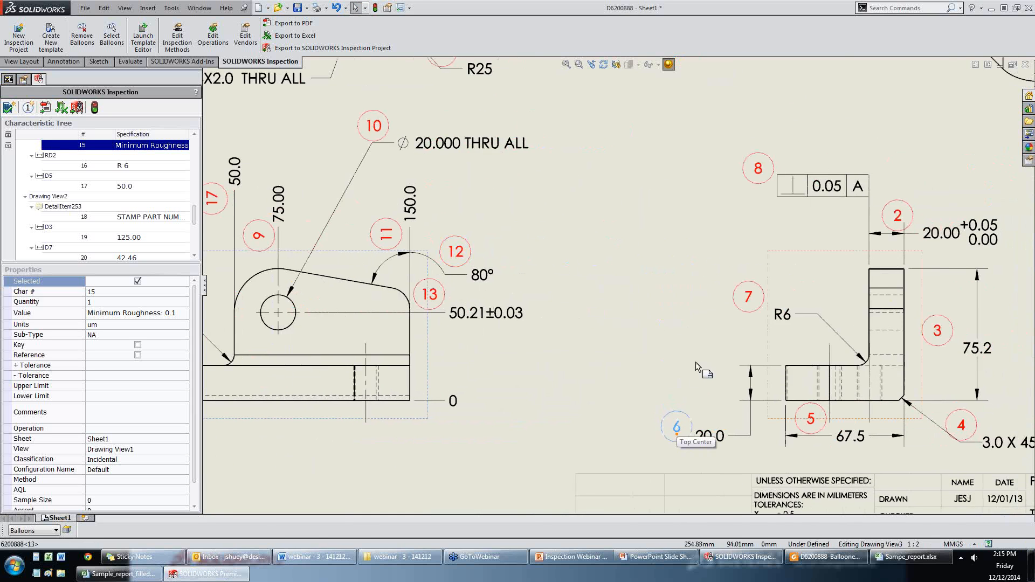
pyautogui.moveTo(701, 369); pyautogui.dragTo(561, 367, button='middle')
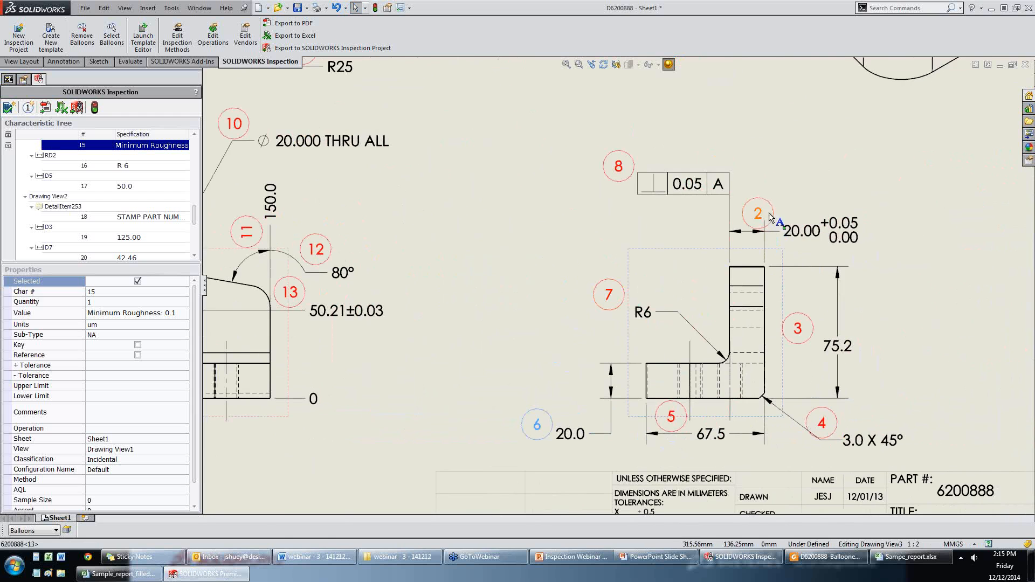
pyautogui.moveTo(757, 216); pyautogui.dragTo(785, 189)
# Place balloon 1 beside the BREAK ALL EDGES note and move balloons 26, 19 and 23 off the lines in the top view.
pyautogui.press('f')
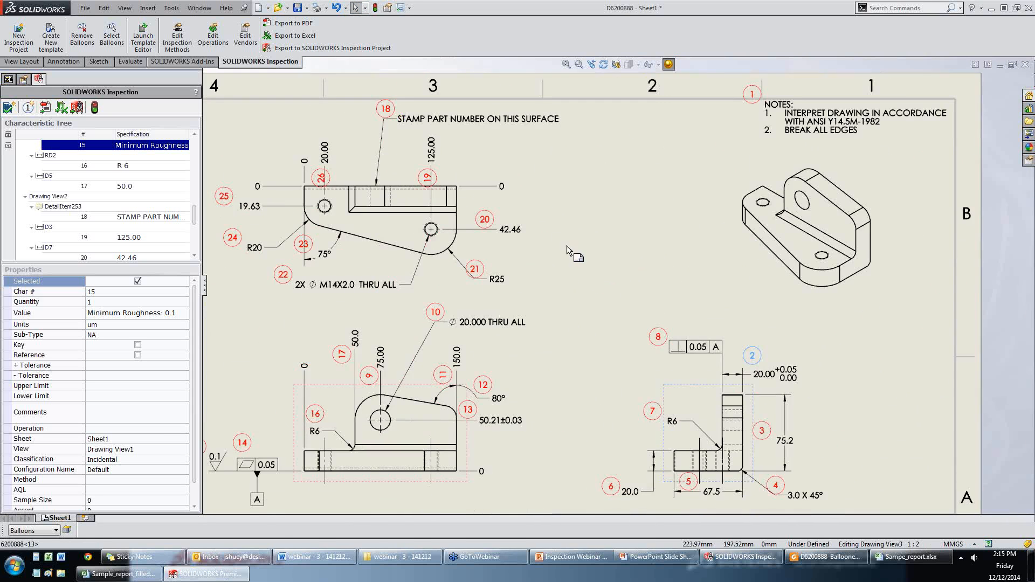
pyautogui.moveTo(764, 109); pyautogui.dragTo(760, 146)
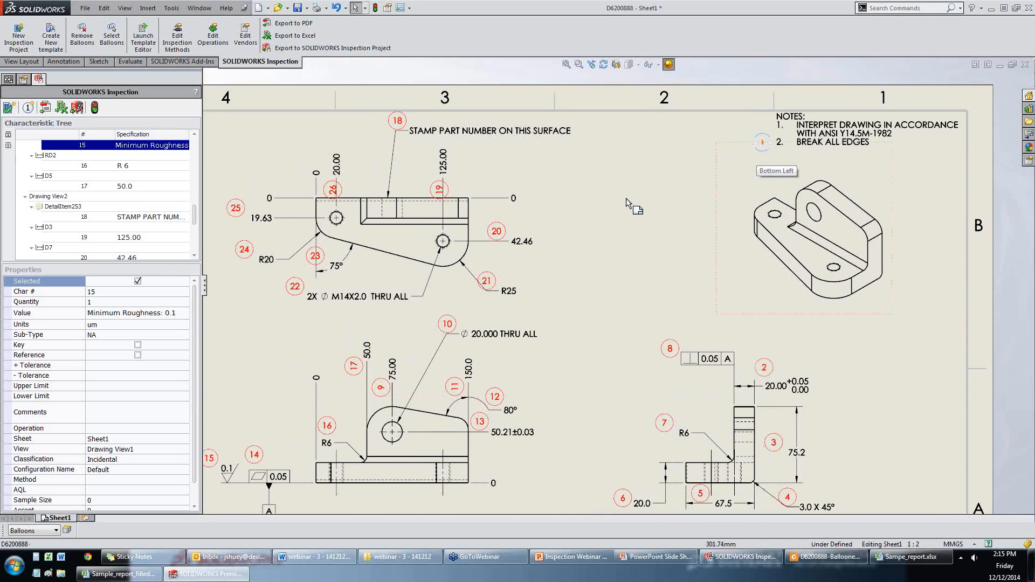
pyautogui.scroll(3, 434, 162)
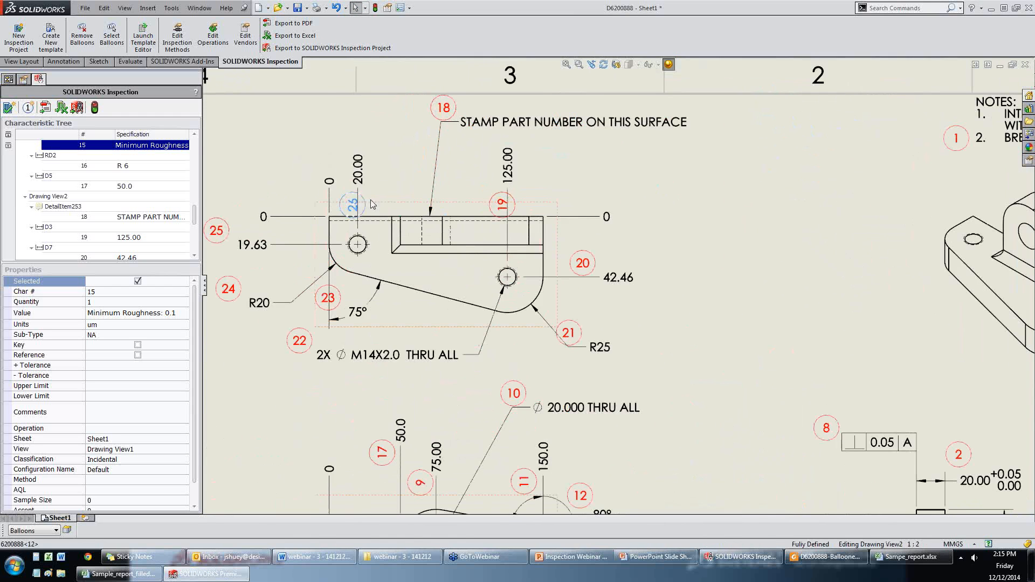
pyautogui.moveTo(353, 204); pyautogui.dragTo(380, 196)
pyautogui.moveTo(498, 205); pyautogui.dragTo(526, 192)
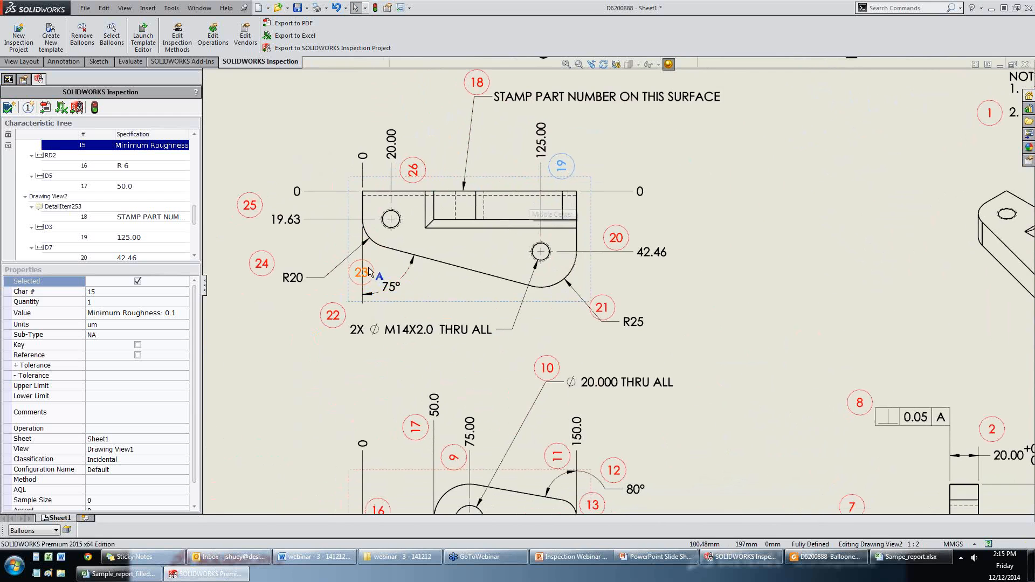
pyautogui.moveTo(361, 272); pyautogui.dragTo(376, 266)
pyautogui.scroll(3, 778, 334)
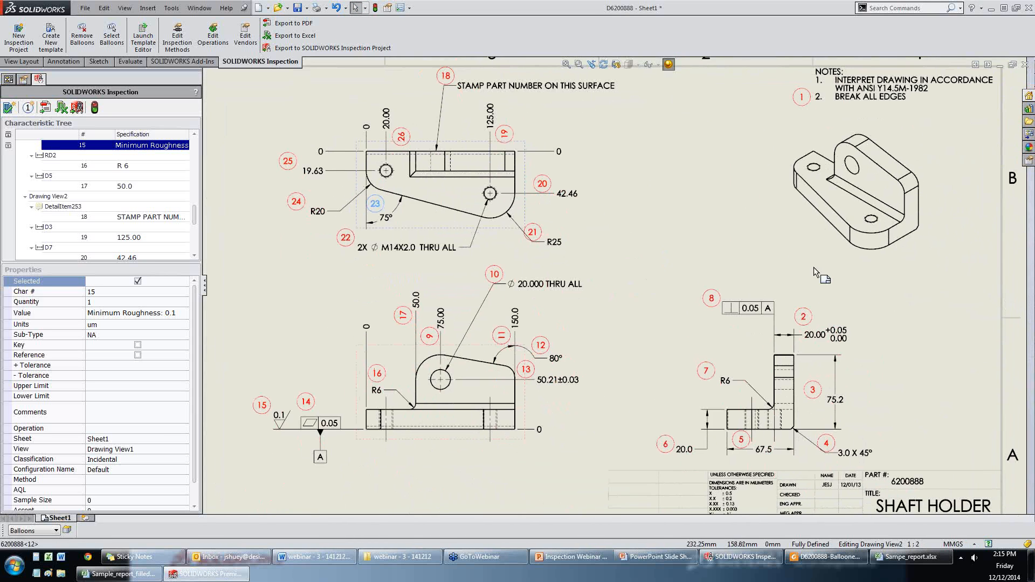
# Mark the perpendicularity tolerance with balloon 8 in the side view as a key characteristic.
pyautogui.click(746, 312)
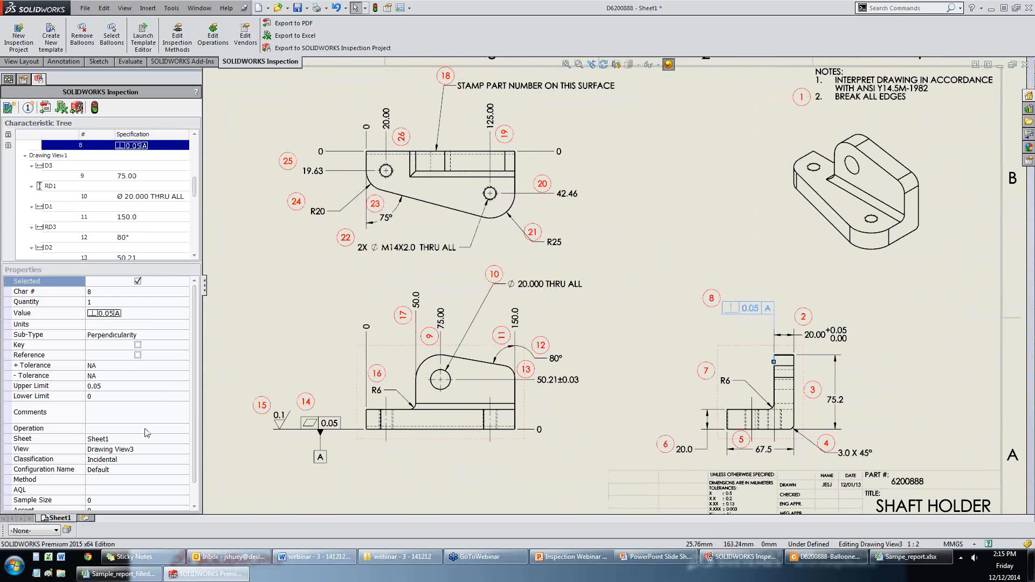
pyautogui.click(138, 345)
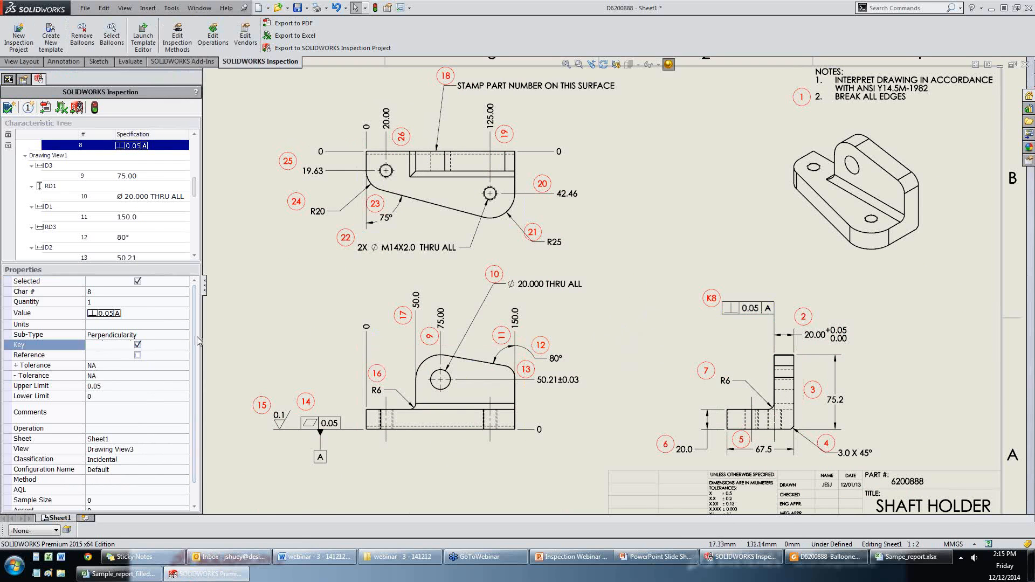
pyautogui.click(155, 197)
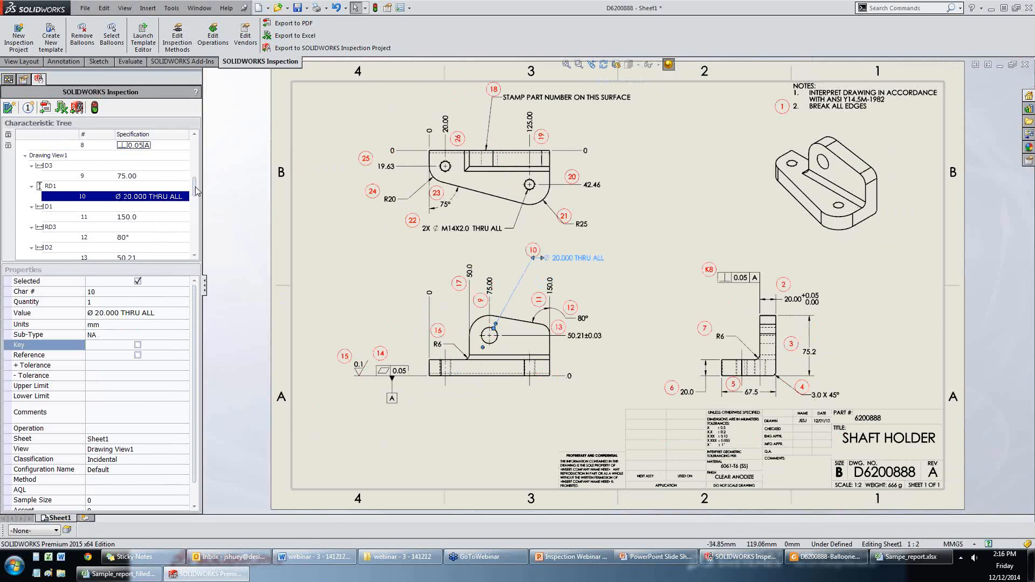
# Assign Digital Calipers as the inspection method for all of Sheet1 at once and check it on individual characteristics.
pyautogui.moveTo(197, 187); pyautogui.dragTo(197, 147)
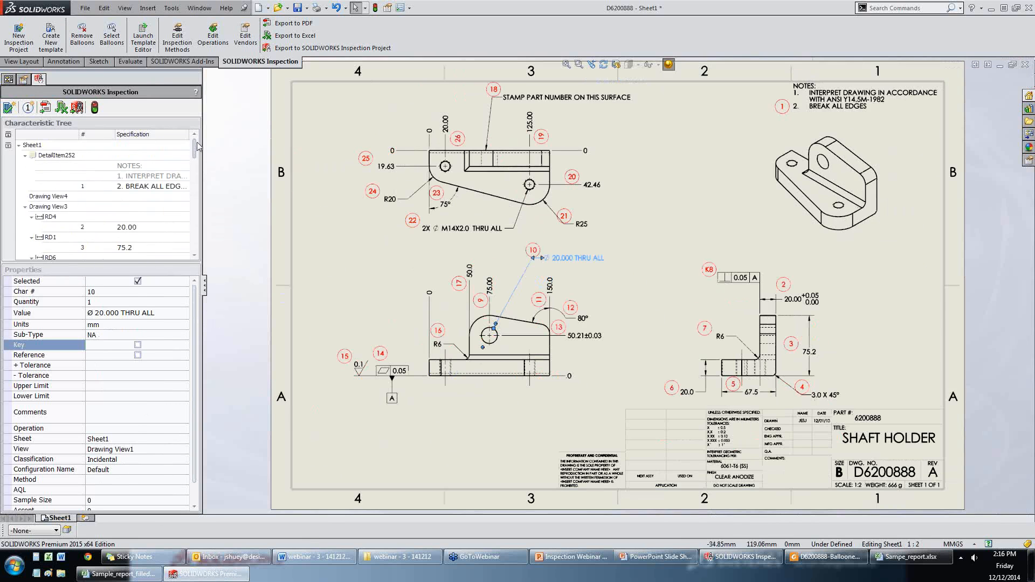
pyautogui.click(33, 145)
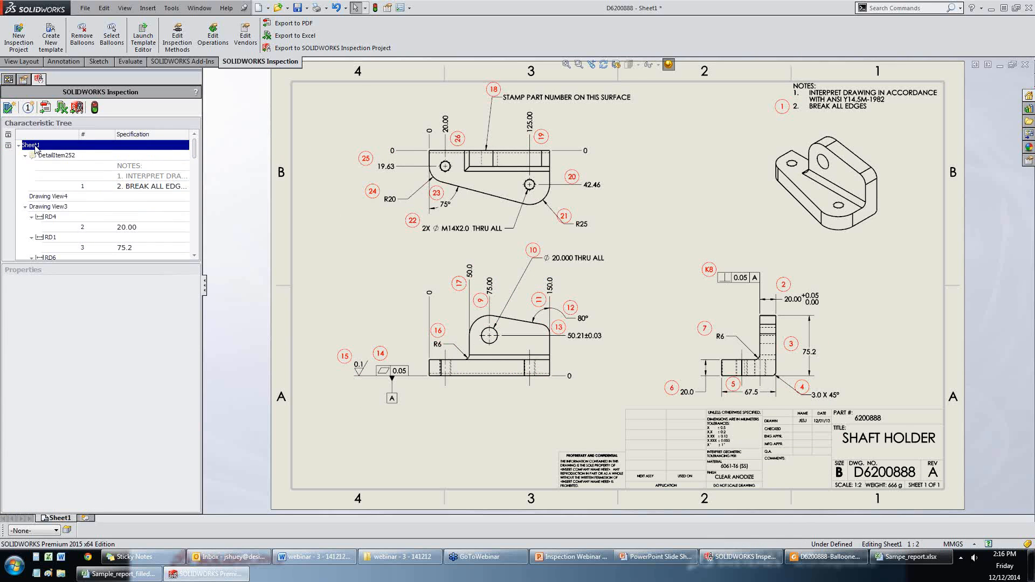
pyautogui.moveTo(35, 149)
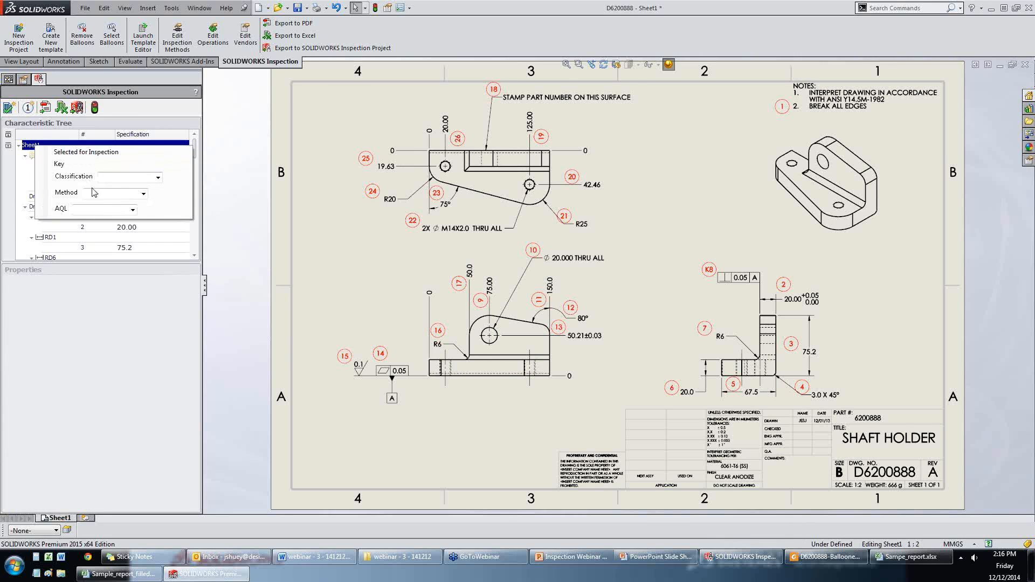
pyautogui.click(143, 193)
pyautogui.click(127, 224)
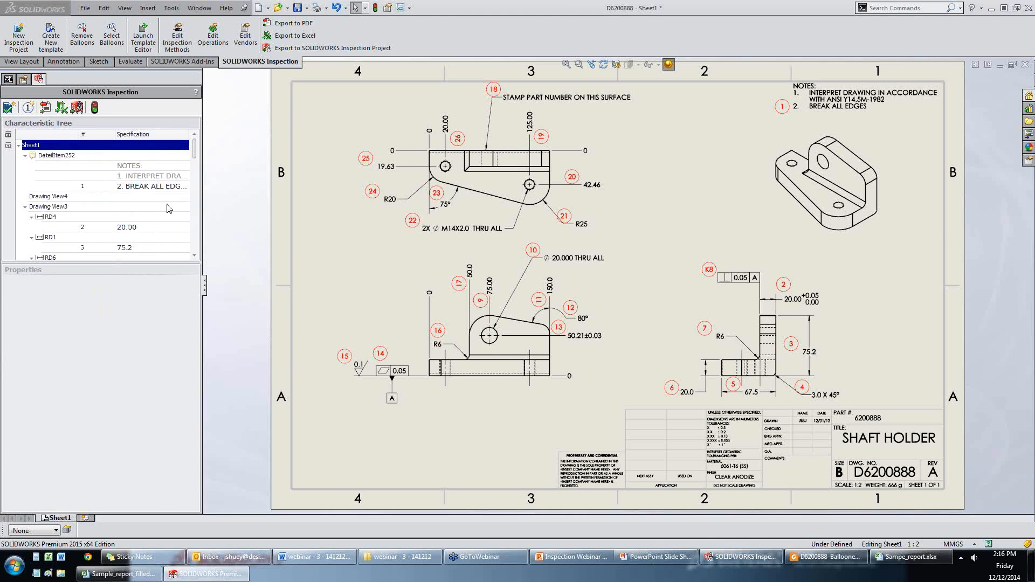
pyautogui.click(157, 188)
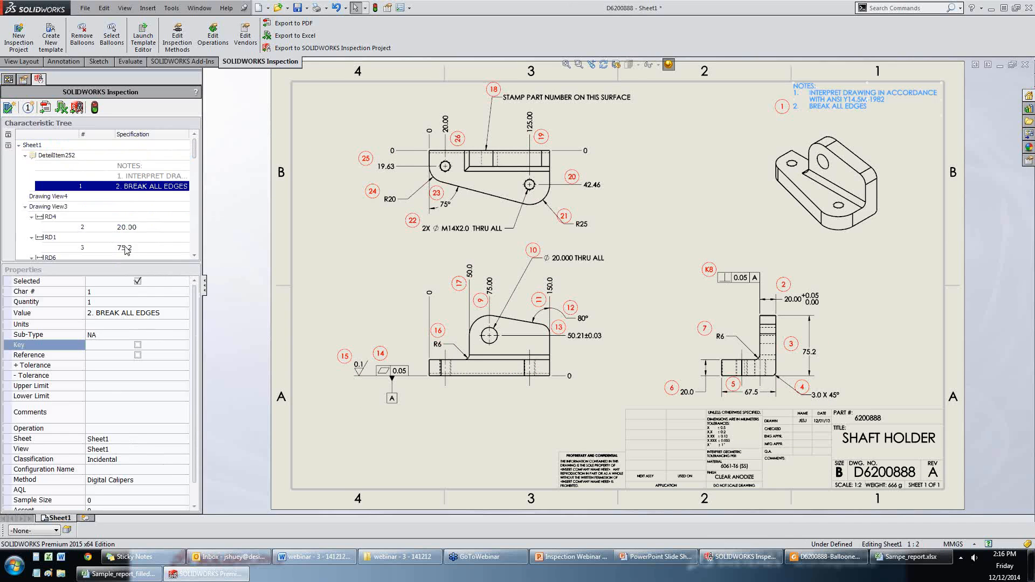
pyautogui.click(124, 247)
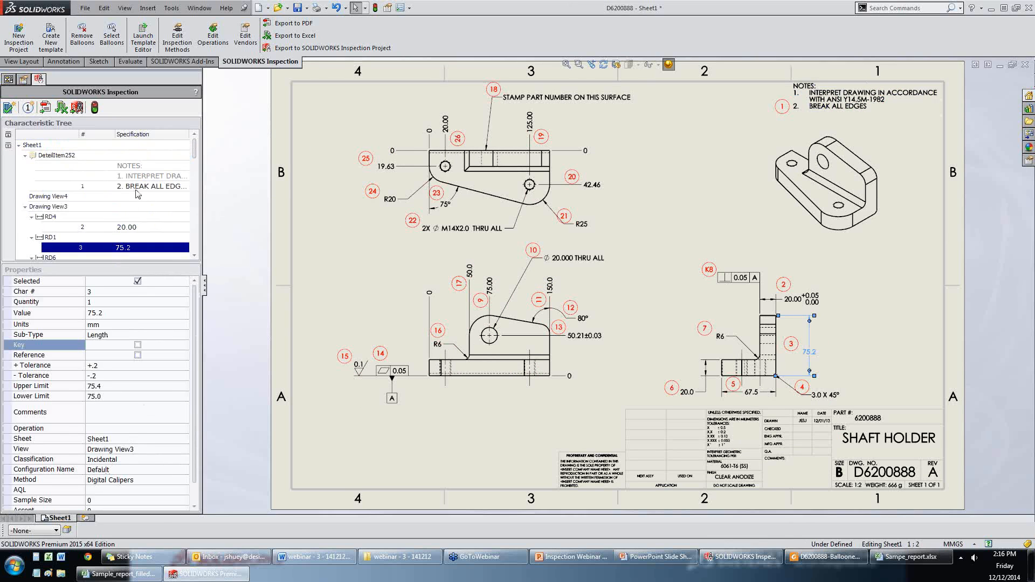
# Set the inspection method of the BREAK ALL EDGES note and the part number stamp note to Visual.
pyautogui.click(137, 186)
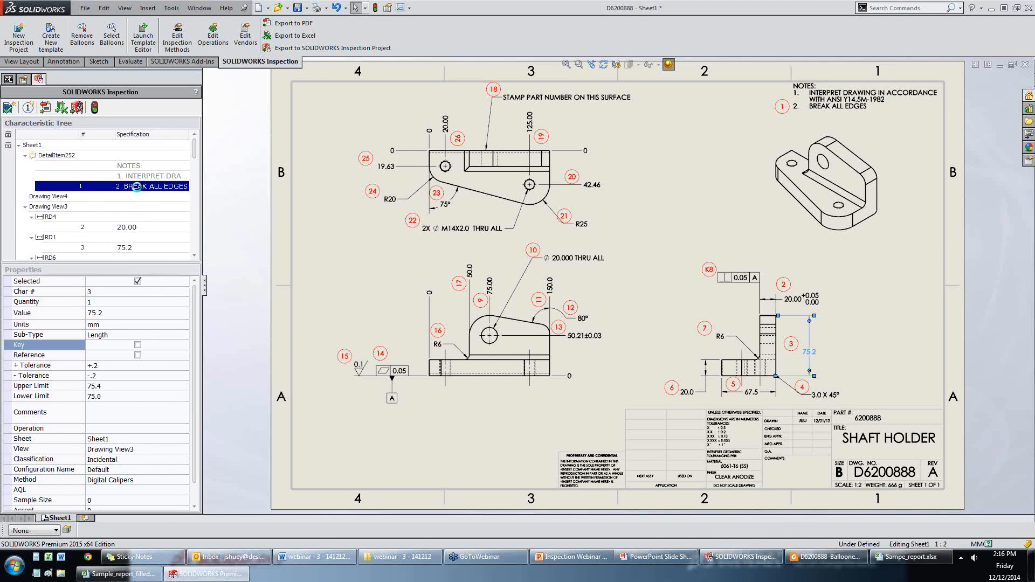
pyautogui.click(134, 478)
pyautogui.press('Delete')
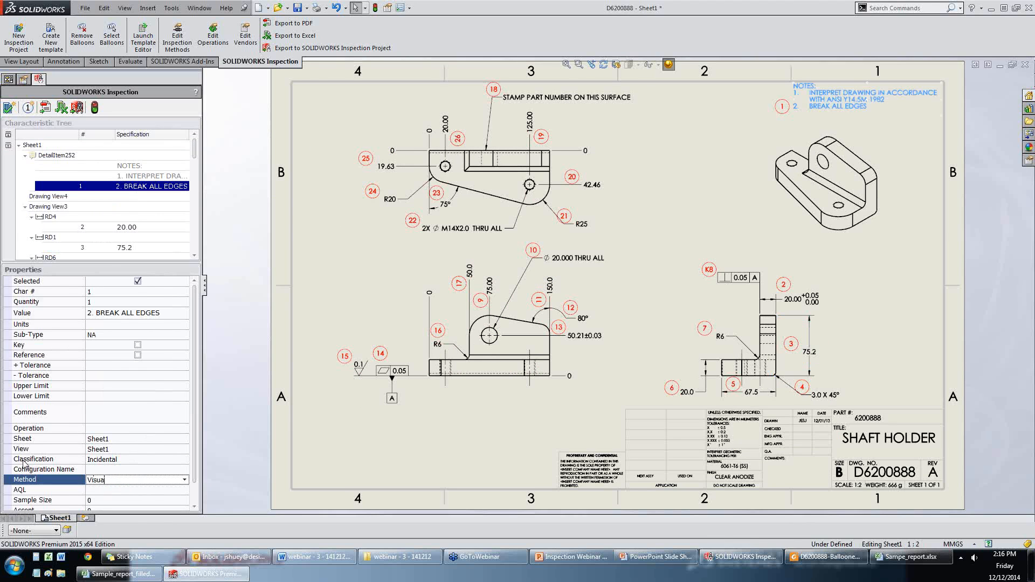
pyautogui.press('Return')
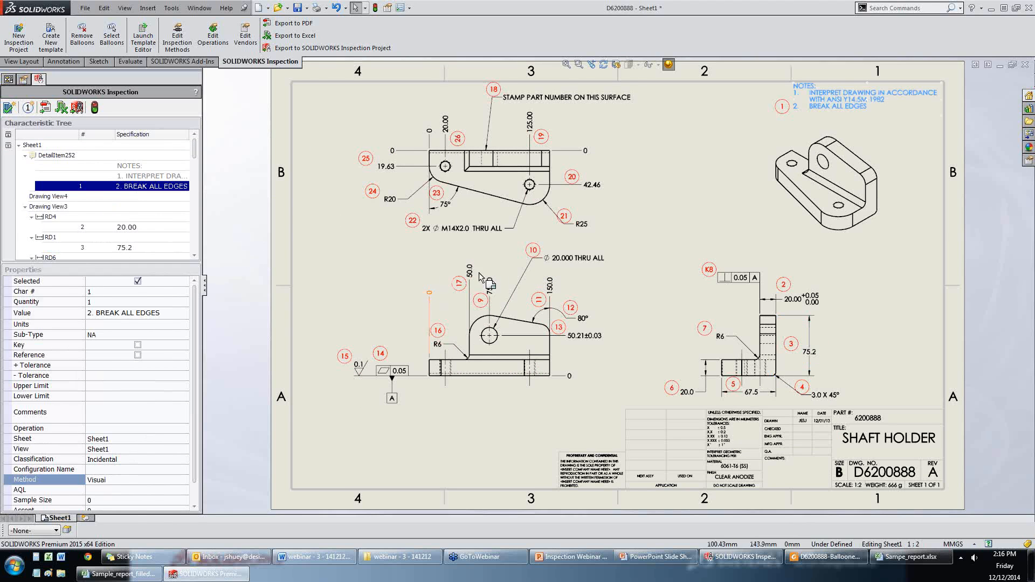
pyautogui.click(560, 108)
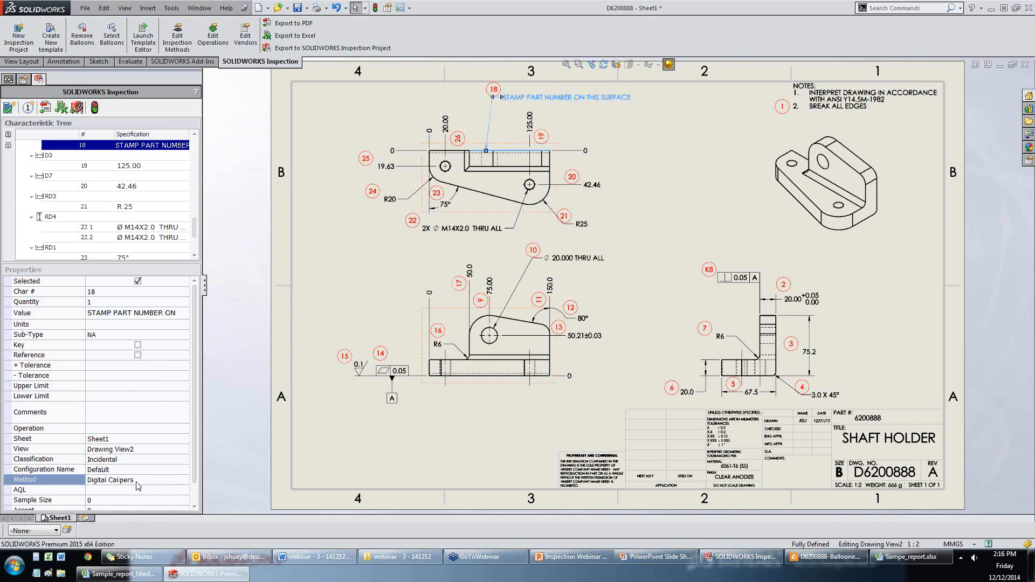
pyautogui.click(143, 479)
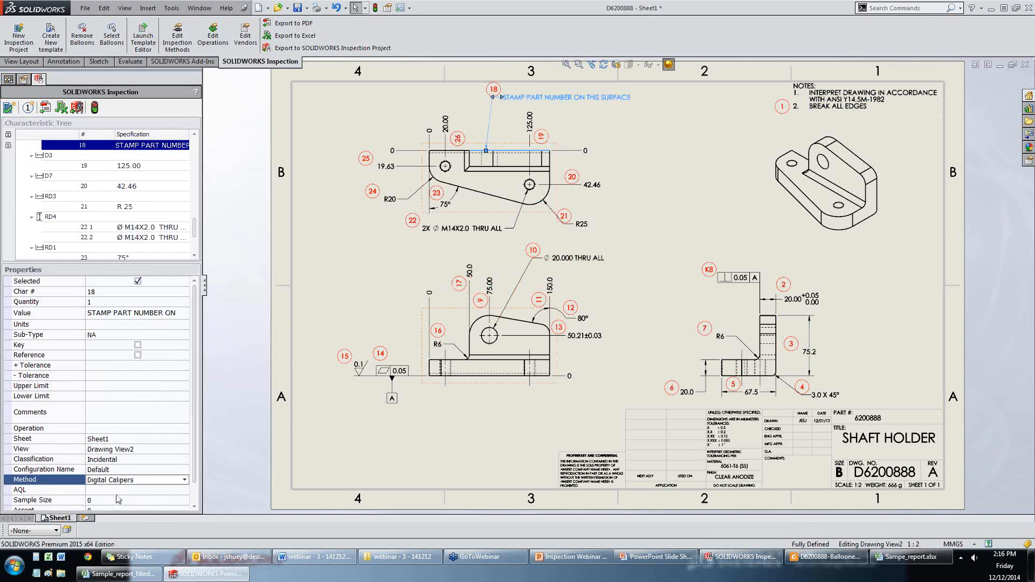
pyautogui.write('Visual')
pyautogui.click(385, 427)
# Set the inspection method of the perpendicularity tolerance in the side view to CMM.
pyautogui.moveTo(612, 403); pyautogui.dragTo(575, 390, button='middle')
pyautogui.click(703, 268)
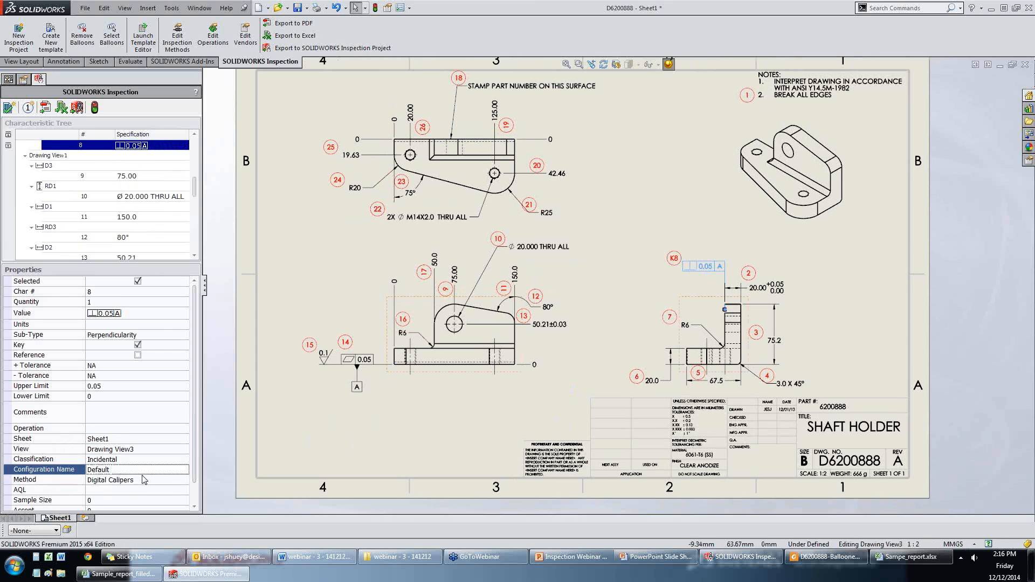
pyautogui.click(144, 479)
pyautogui.write('CMM')
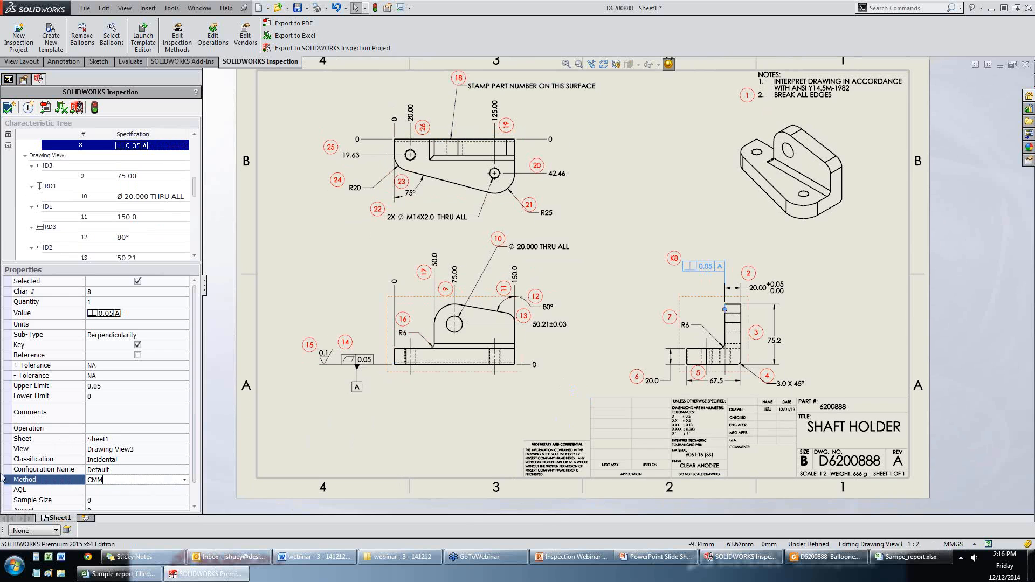
# Mark the flatness tolerance in the front view as a key characteristic and set its inspection method to CMM.
pyautogui.click(357, 359)
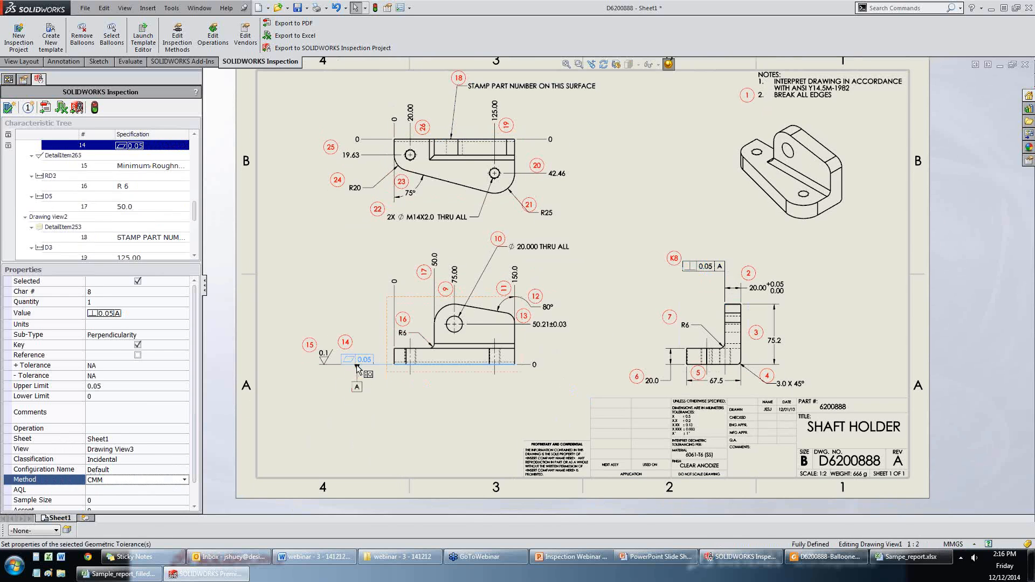
pyautogui.click(138, 345)
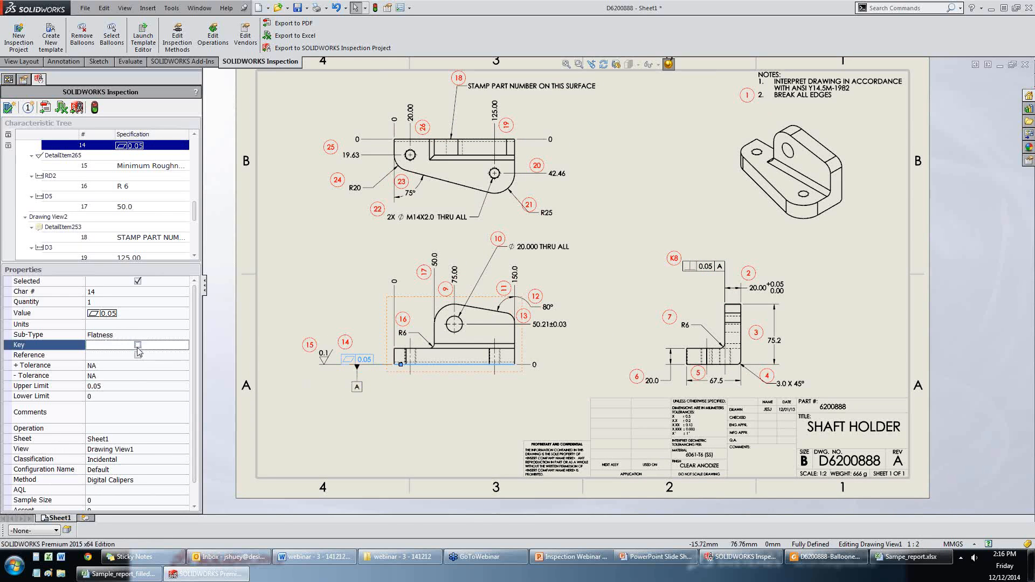
pyautogui.click(129, 479)
pyautogui.write('CMM')
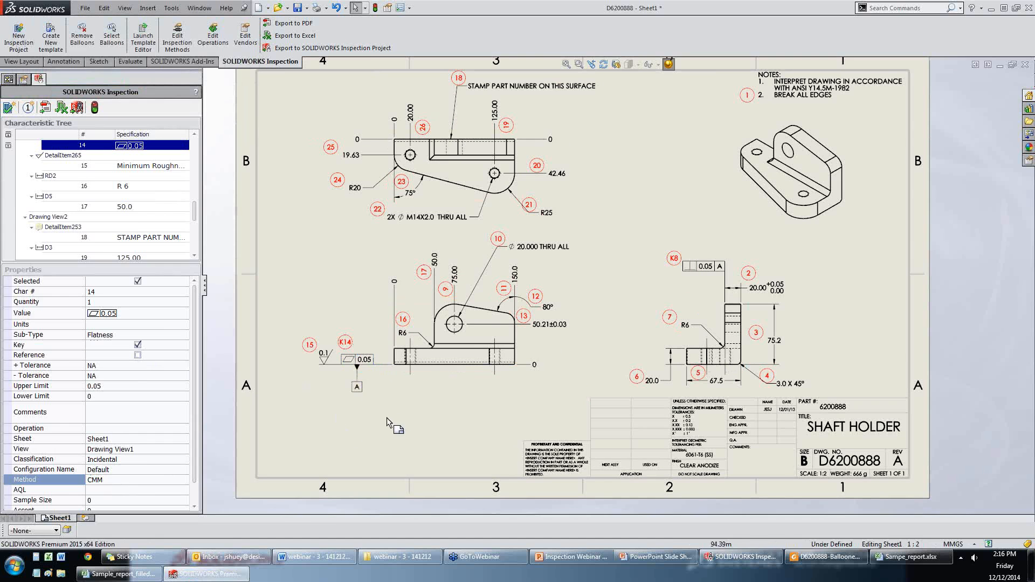
# Export the ballooned drawing to PDF as D6200888-balloned.pdf in the webinar - 3 - 141212 folder.
pyautogui.moveTo(511, 406)
pyautogui.mouseDown(button='middle')
pyautogui.moveTo(459, 417)
pyautogui.moveTo(545, 417)
pyautogui.mouseUp(button='middle')
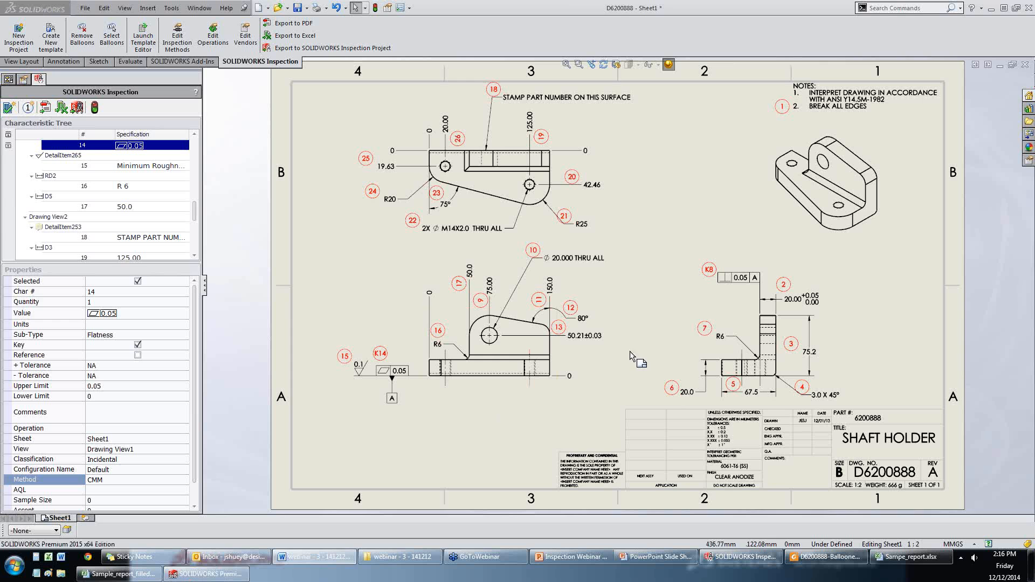
pyautogui.click(284, 26)
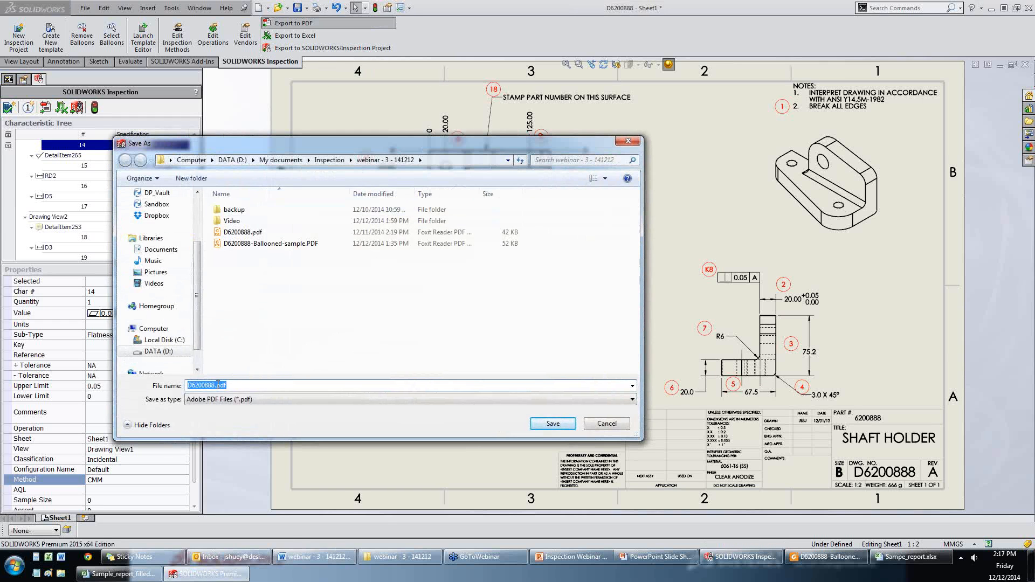
pyautogui.click(217, 385)
pyautogui.write('-balloned')
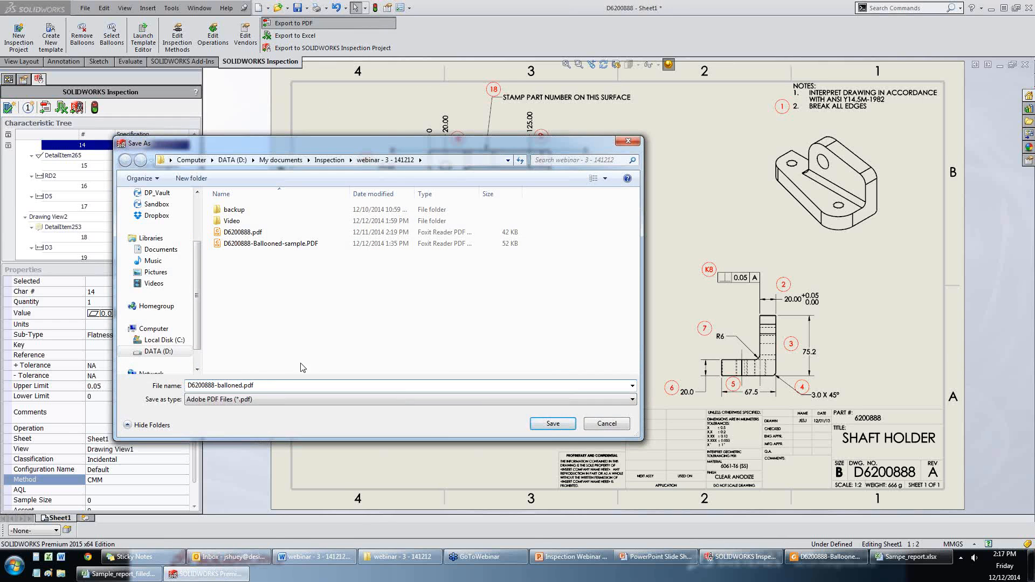
pyautogui.click(552, 423)
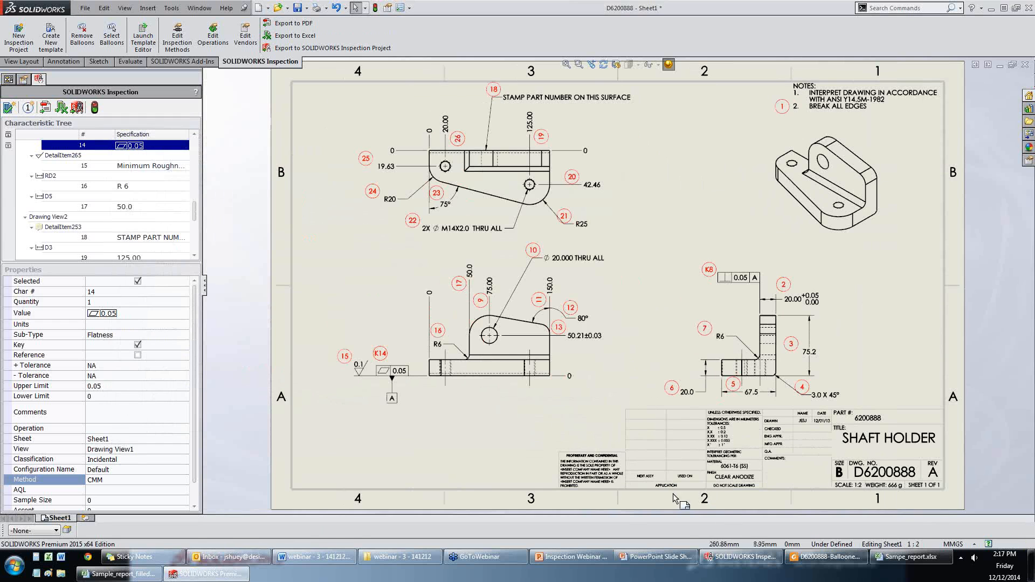
# Open the exported D6200888-balloned.pdf from its folder to check the balloons, and return to the SOLIDWORKS drawing.
pyautogui.click(402, 556)
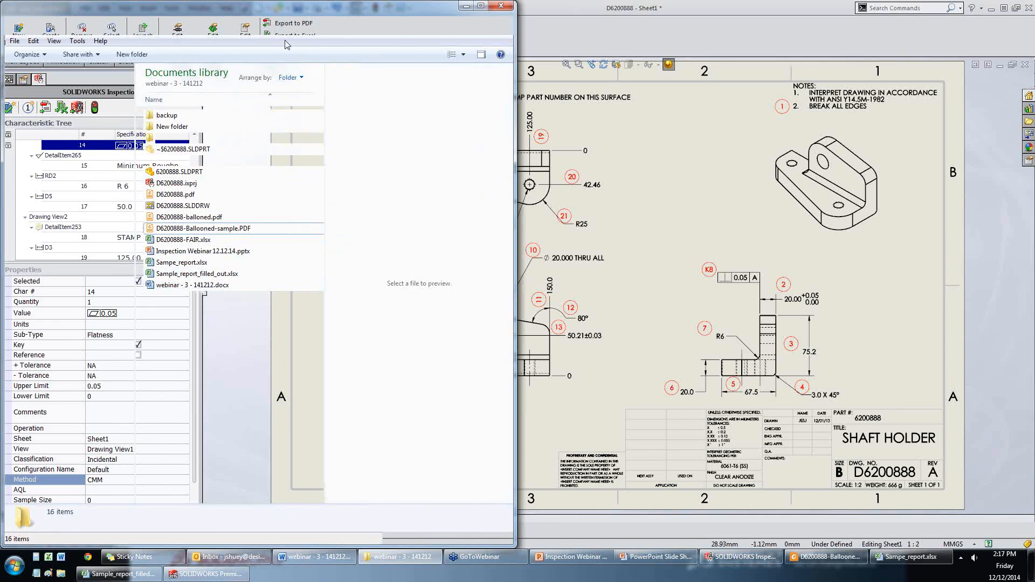
pyautogui.doubleClick(188, 217)
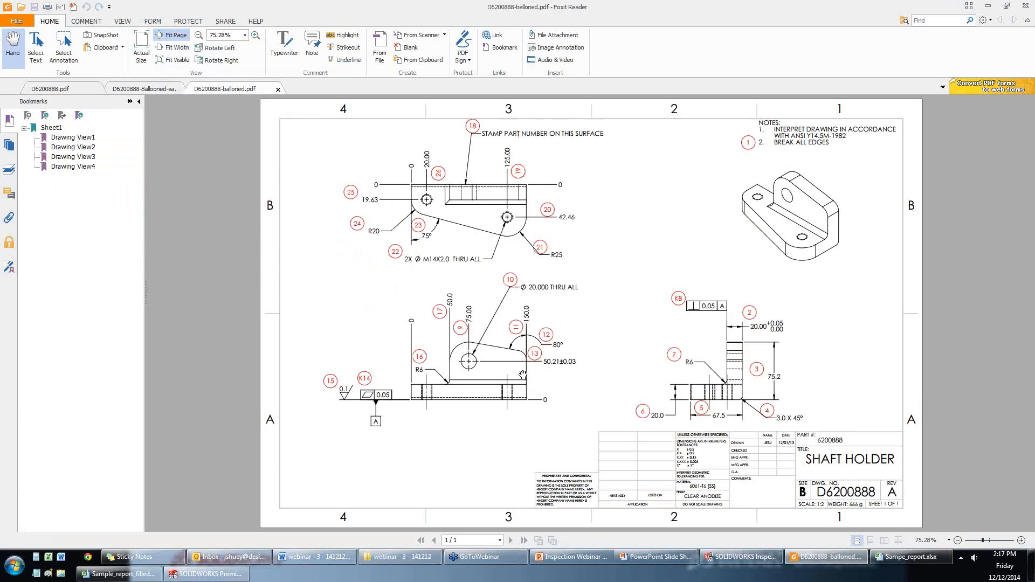
pyautogui.click(987, 5)
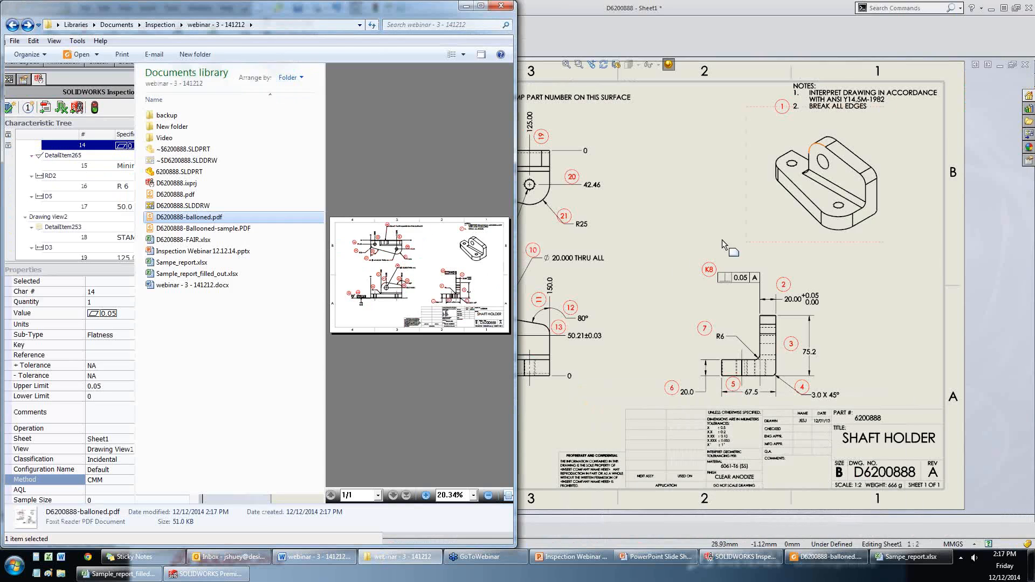
pyautogui.click(657, 195)
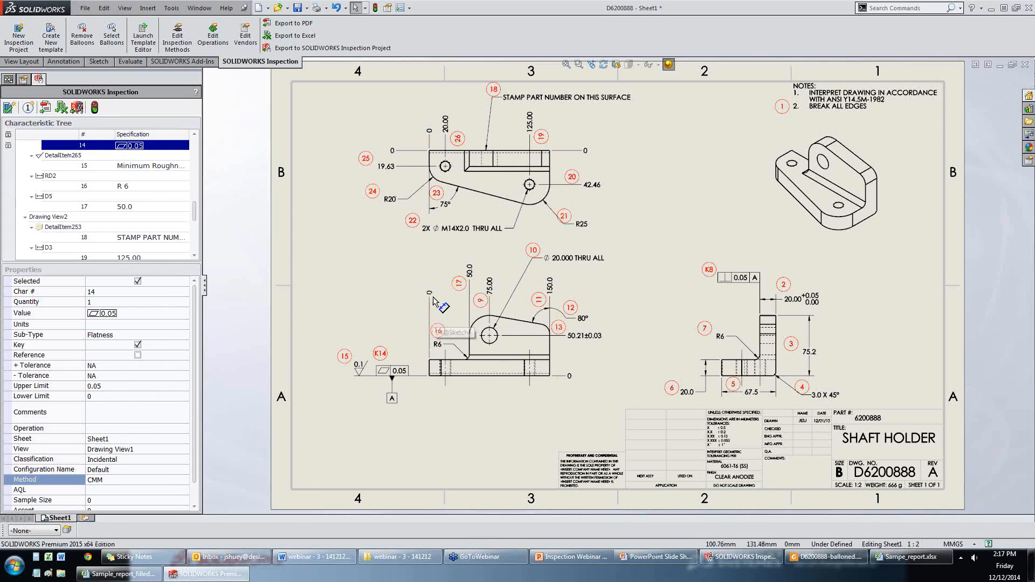
# Hide the Balloons layer, show it again and accept the layer settings.
pyautogui.click(65, 531)
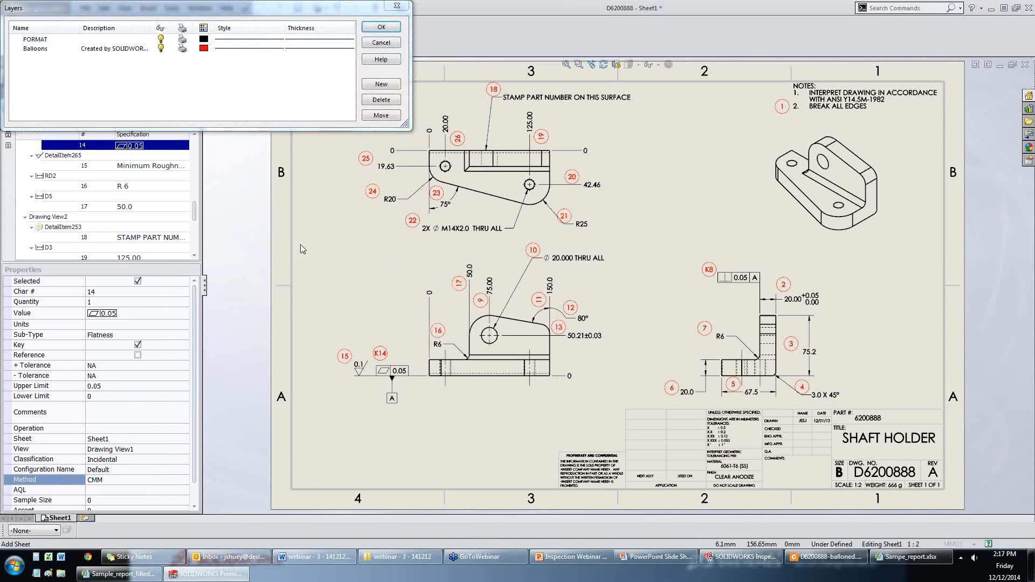
pyautogui.click(160, 48)
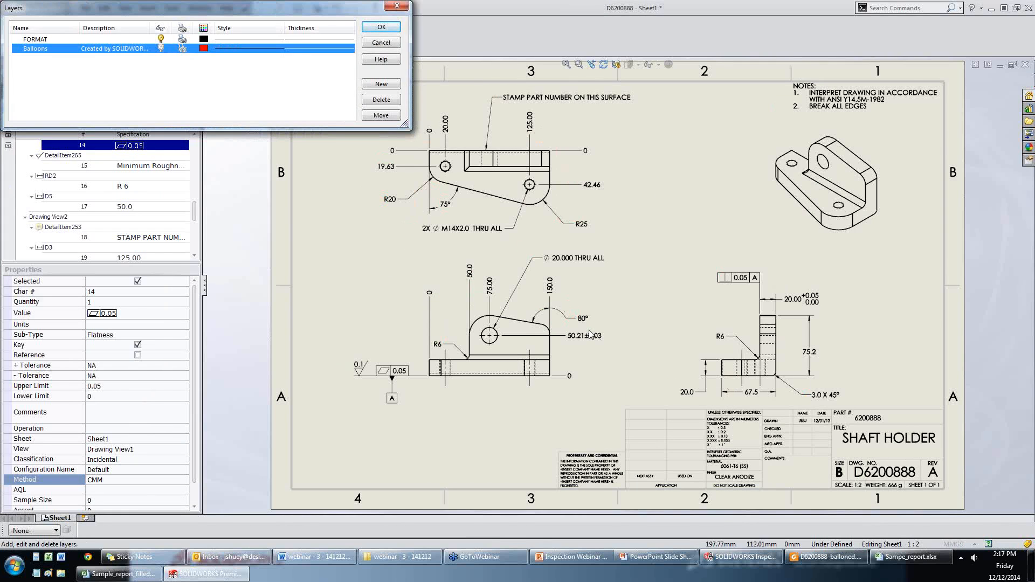
pyautogui.click(161, 48)
pyautogui.click(381, 27)
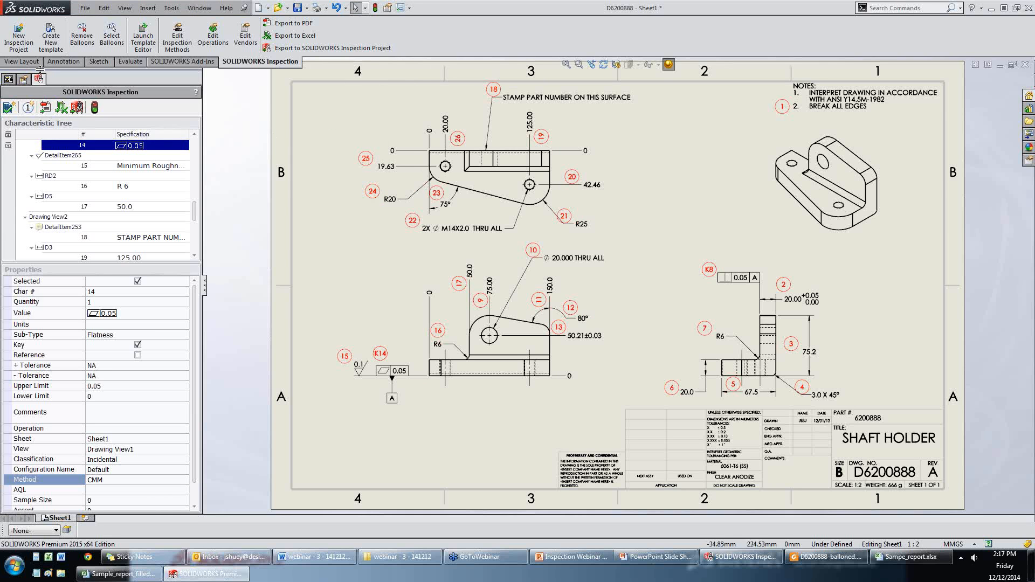
# Export the characteristics to Excel with the AS9102 template, and close the report without saving after reviewing Form3.
pyautogui.click(290, 37)
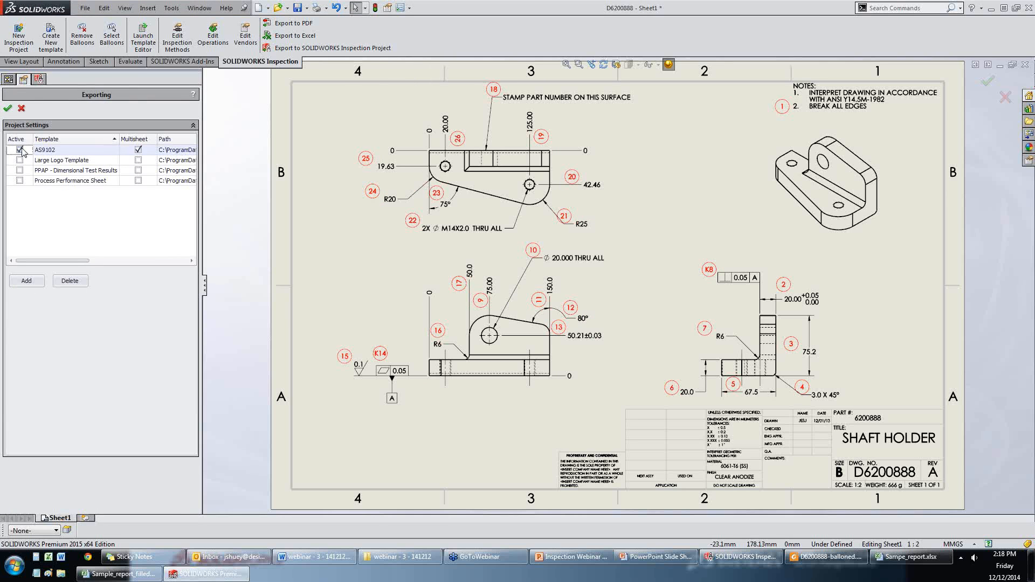
pyautogui.click(8, 109)
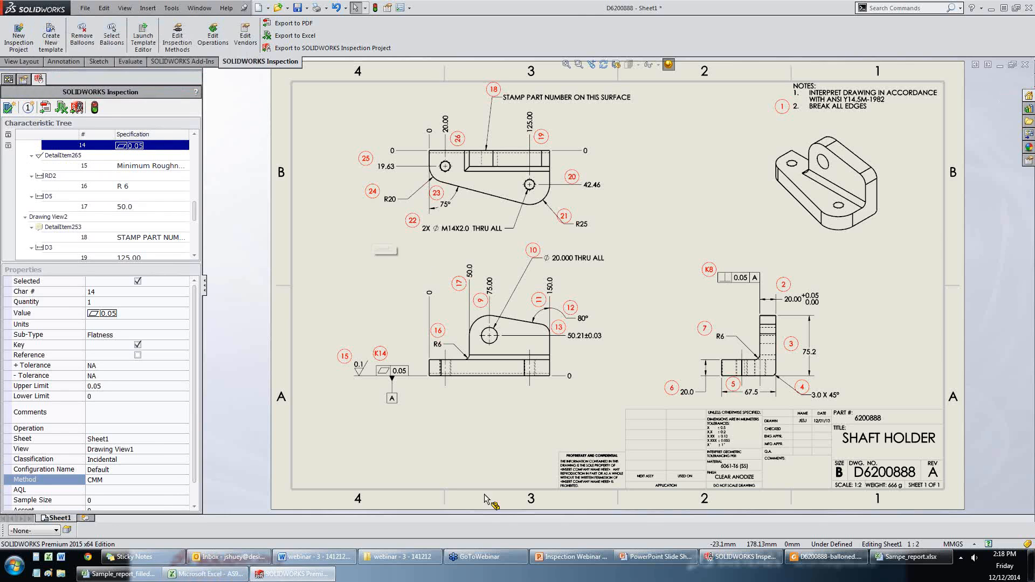
pyautogui.scroll(-3, 359, 289)
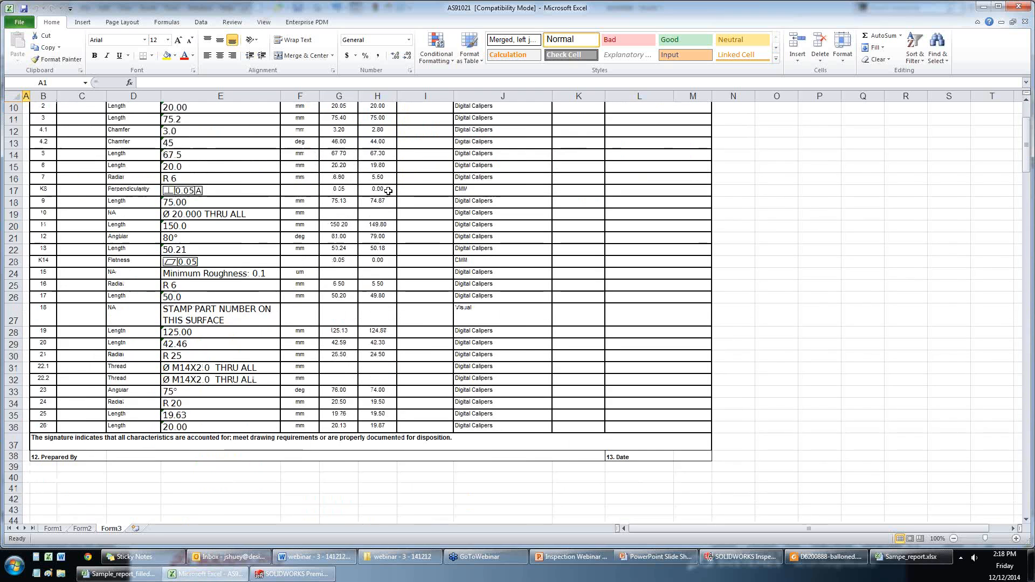
pyautogui.scroll(3, 379, 296)
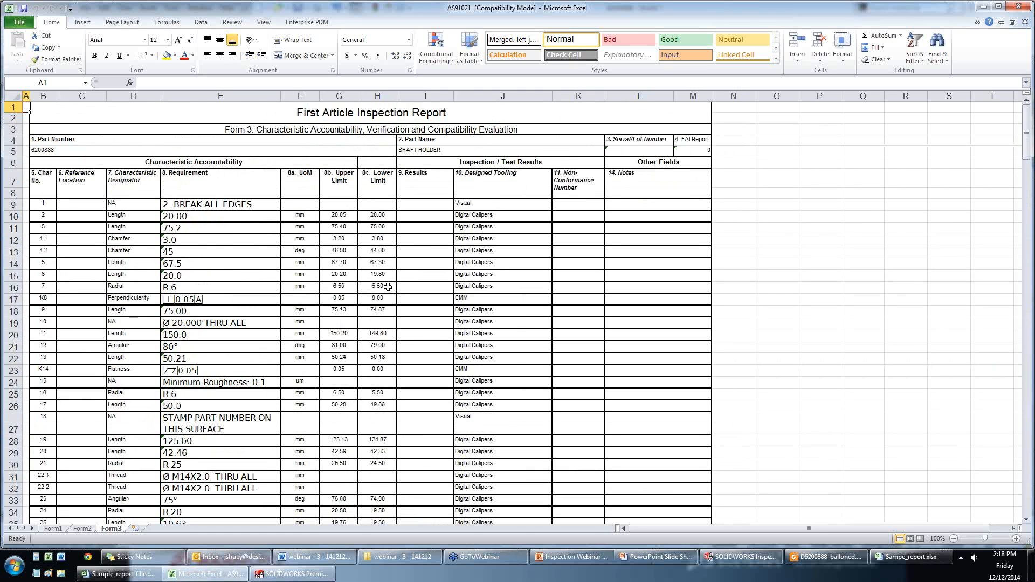
pyautogui.click(1016, 8)
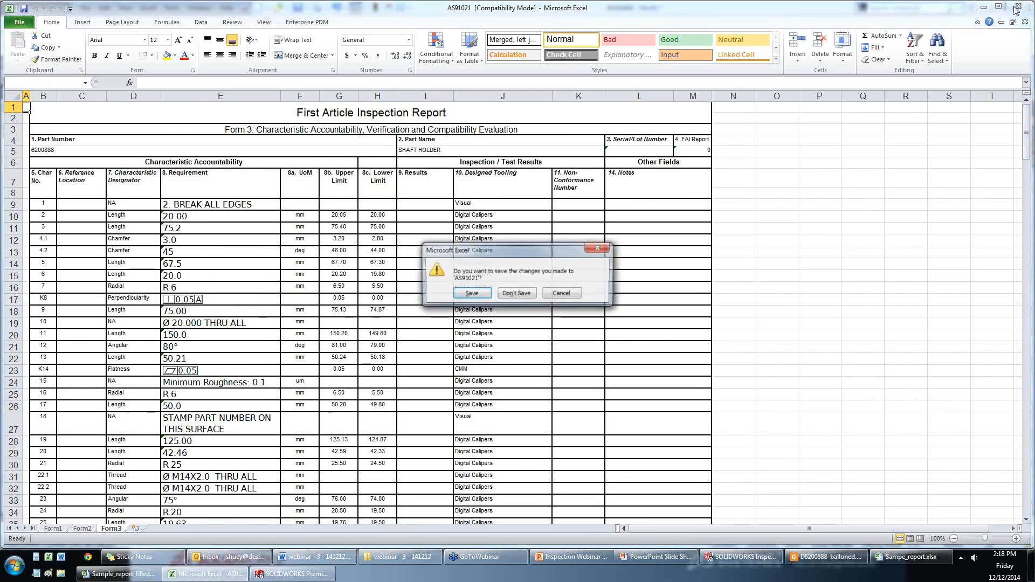
pyautogui.click(516, 293)
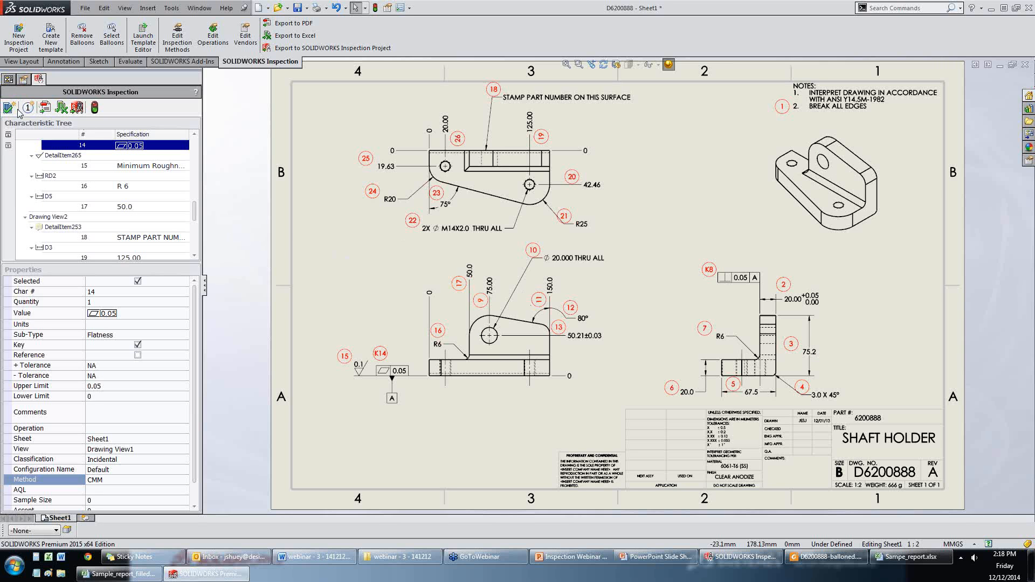
# Add the DesignPoint_Inspection_Report.xlt template to the list of Excel export templates.
pyautogui.click(295, 35)
pyautogui.click(35, 279)
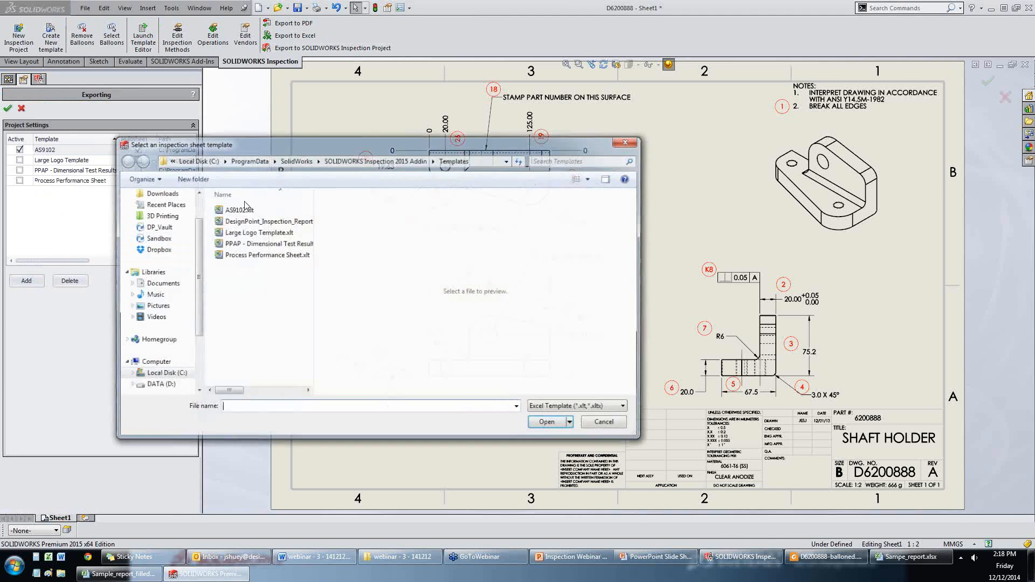
pyautogui.hotkey('alt', 'Tab')
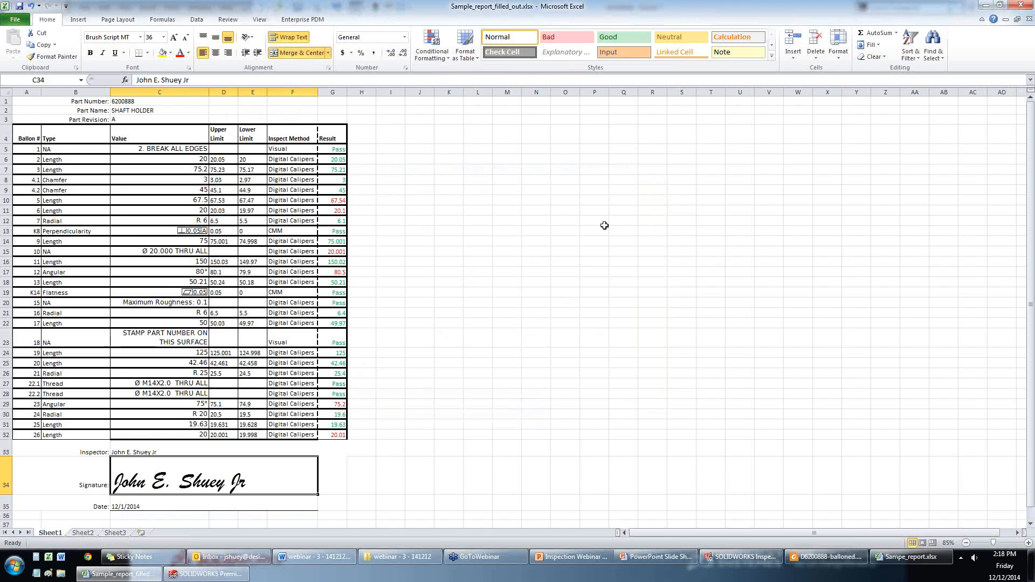
pyautogui.hotkey('alt', 'Tab')
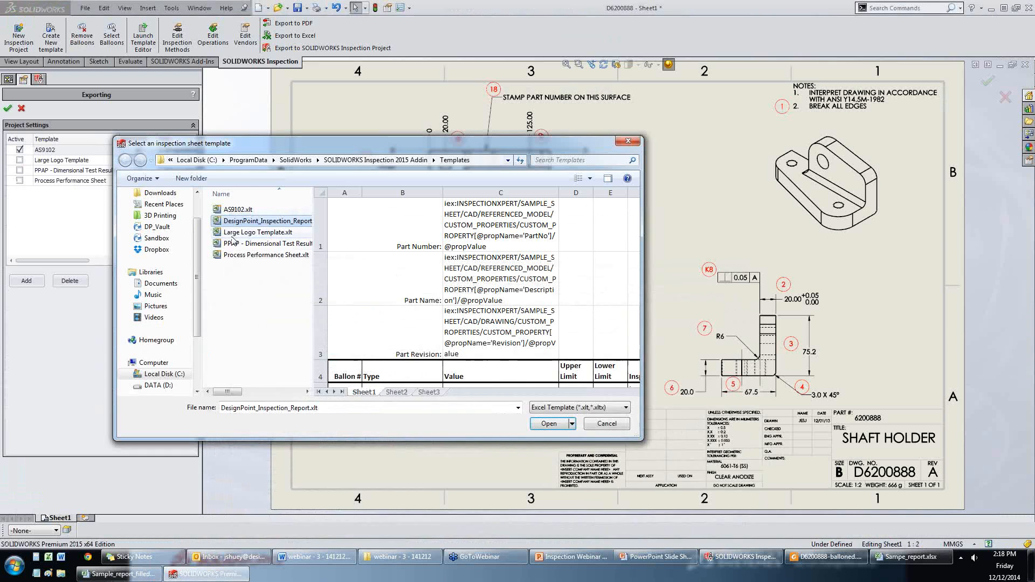
pyautogui.click(547, 424)
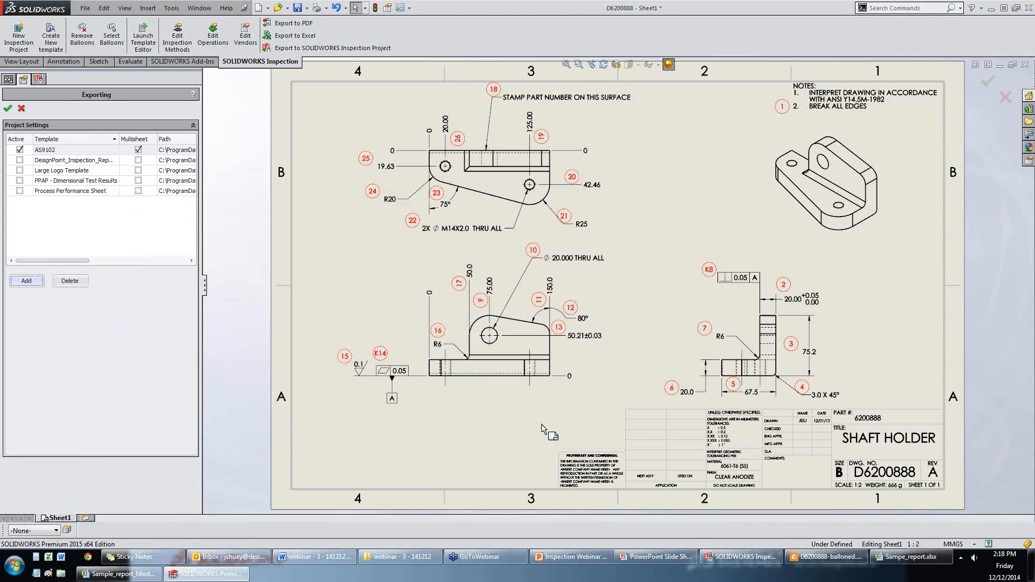
# Export the inspection report to Excel with only the DesignPoint_Inspection_Report template active, and review its header and characteristics.
pyautogui.click(19, 160)
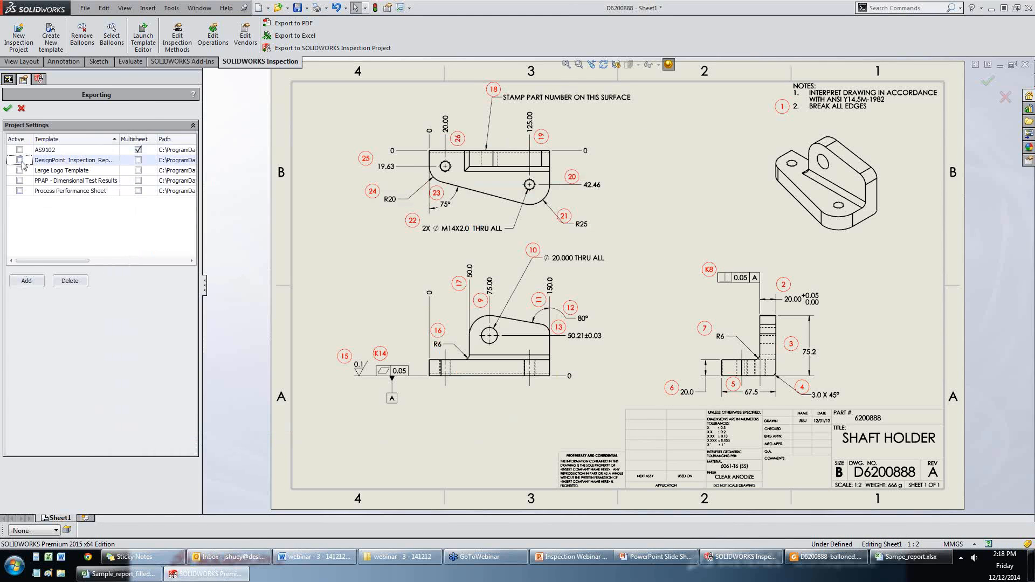
pyautogui.click(7, 109)
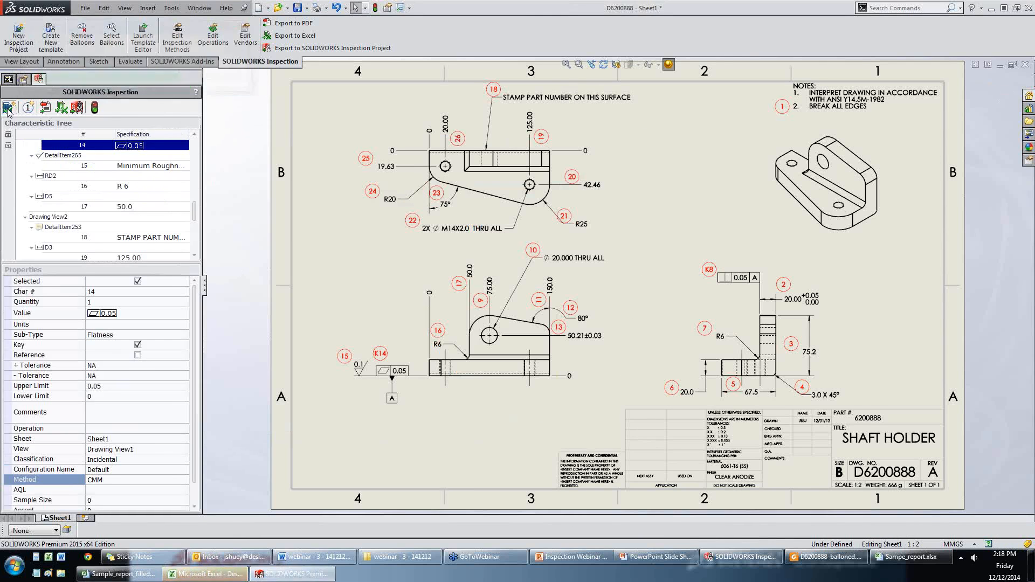
pyautogui.click(226, 573)
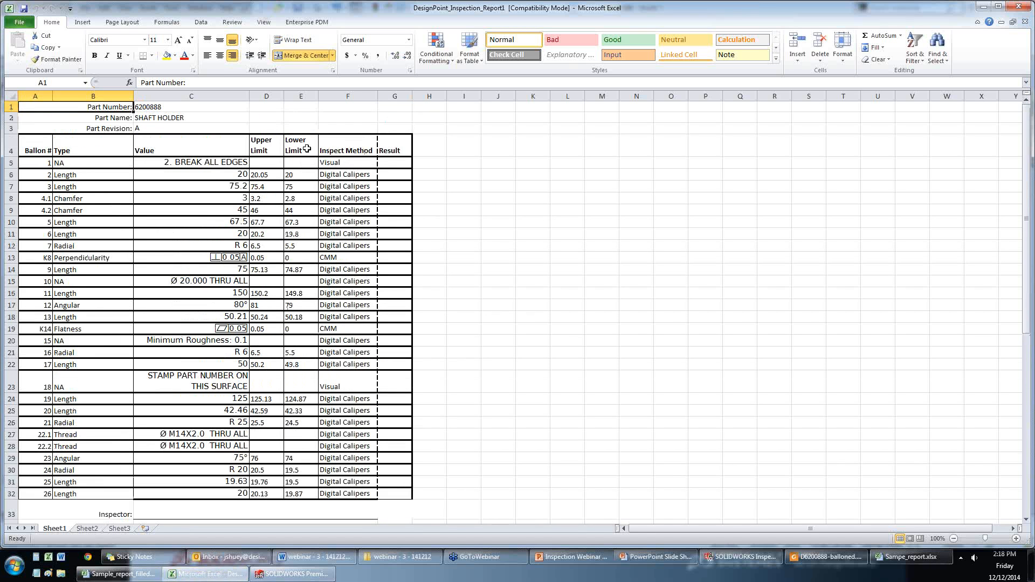
pyautogui.click(160, 125)
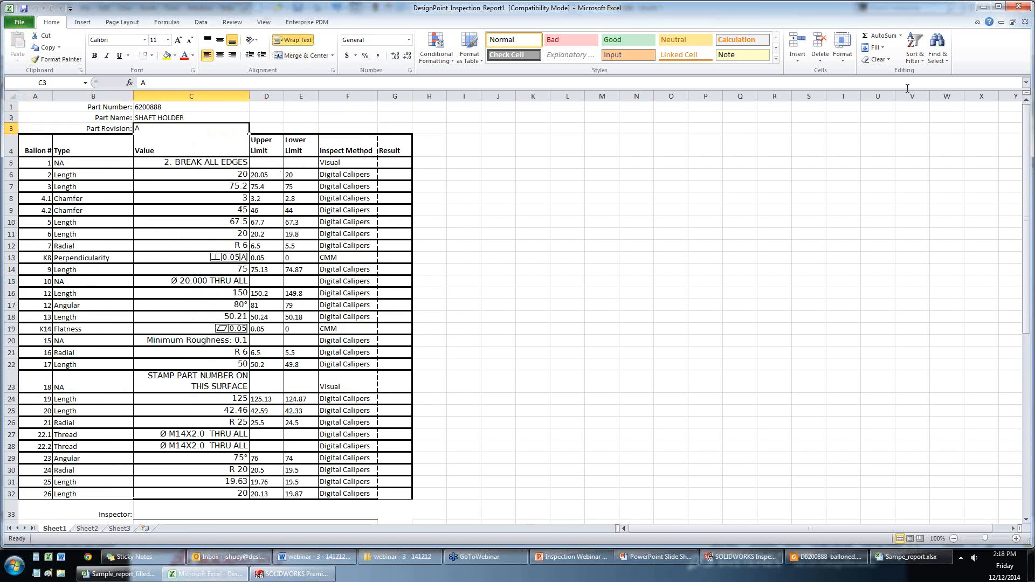
pyautogui.click(986, 8)
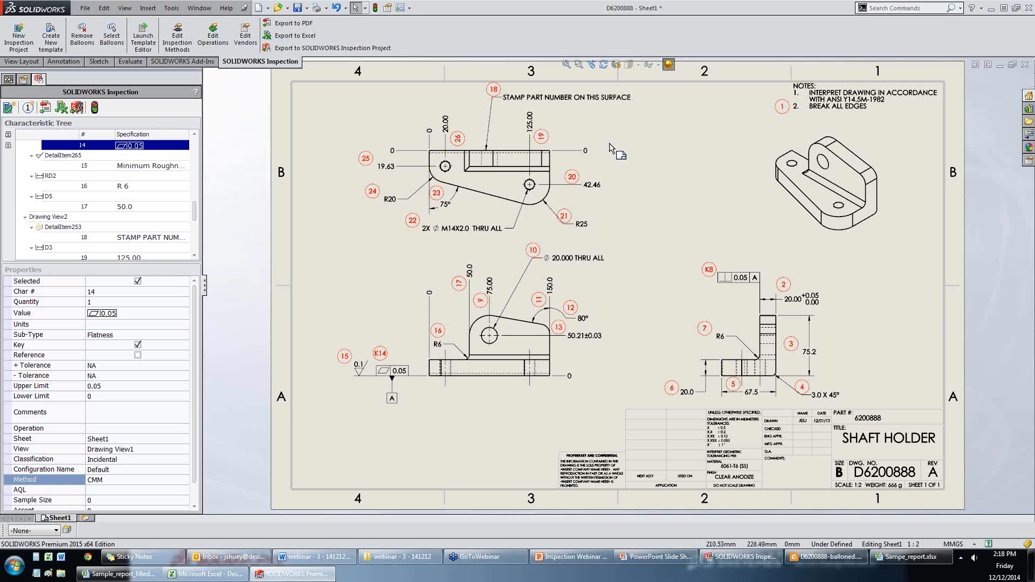
# Open the DesignPoint_Inspection_Report.xlt template in the SOLIDWORKS Inspection Template Editor.
pyautogui.click(143, 42)
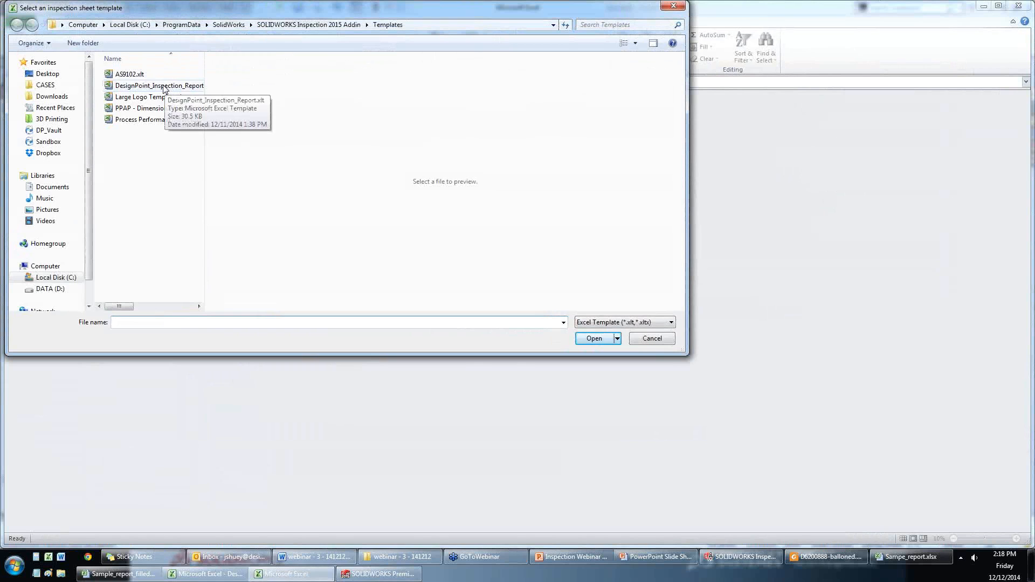
pyautogui.click(160, 85)
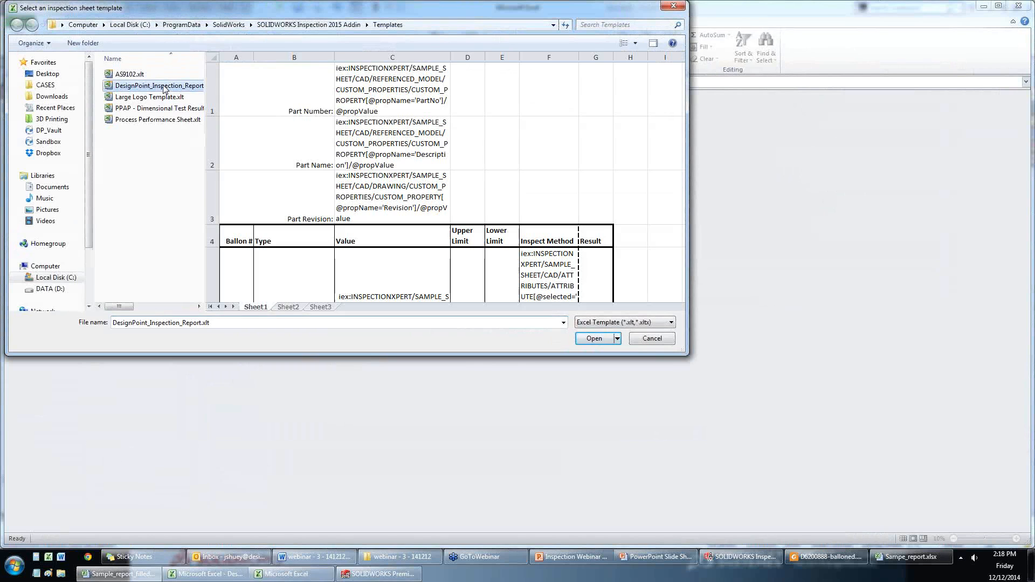
pyautogui.click(594, 338)
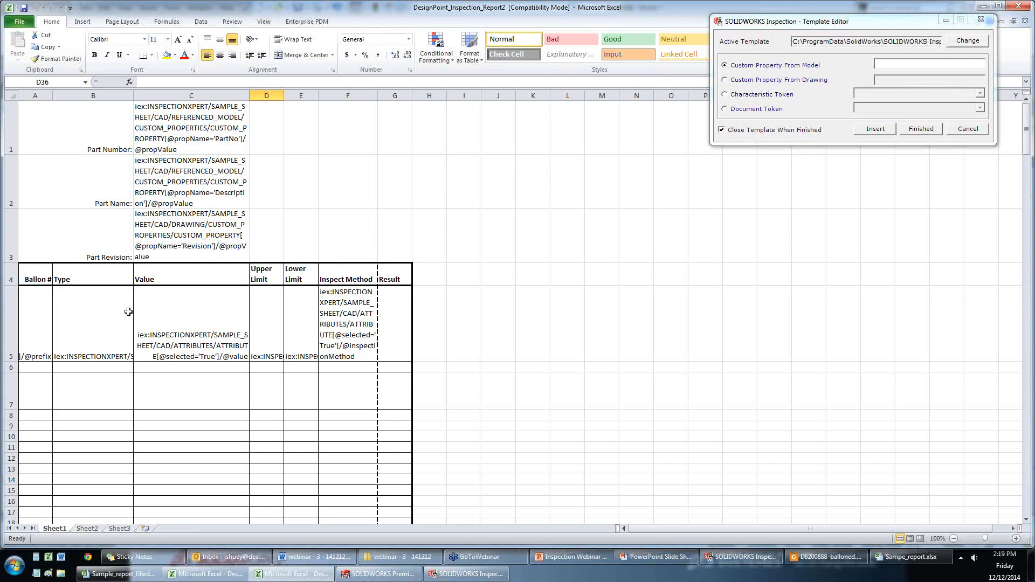
# Examine the template's part revision, name and number property cells, and browse the available Characteristic Token options.
pyautogui.click(174, 232)
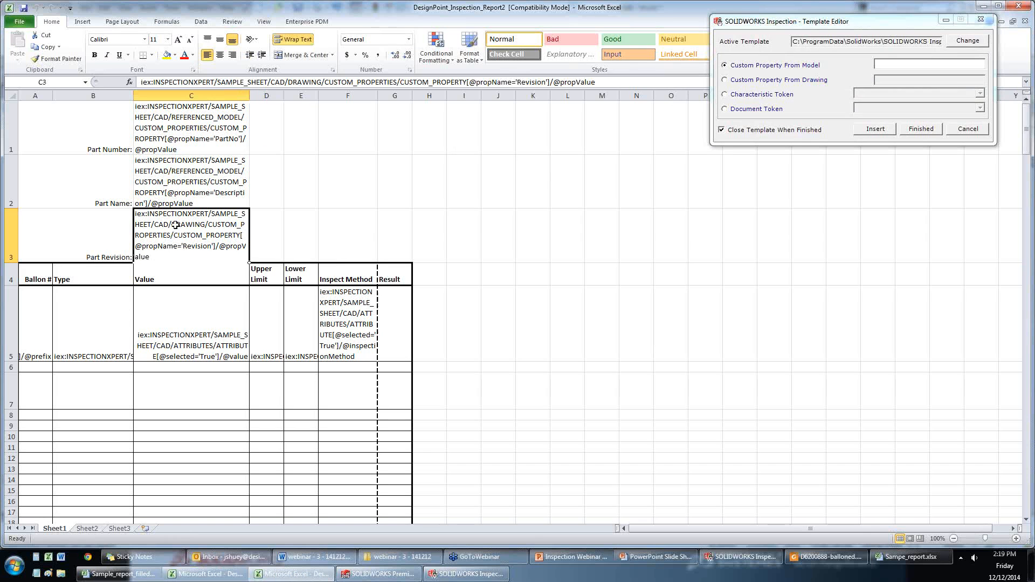
pyautogui.click(172, 184)
pyautogui.click(195, 130)
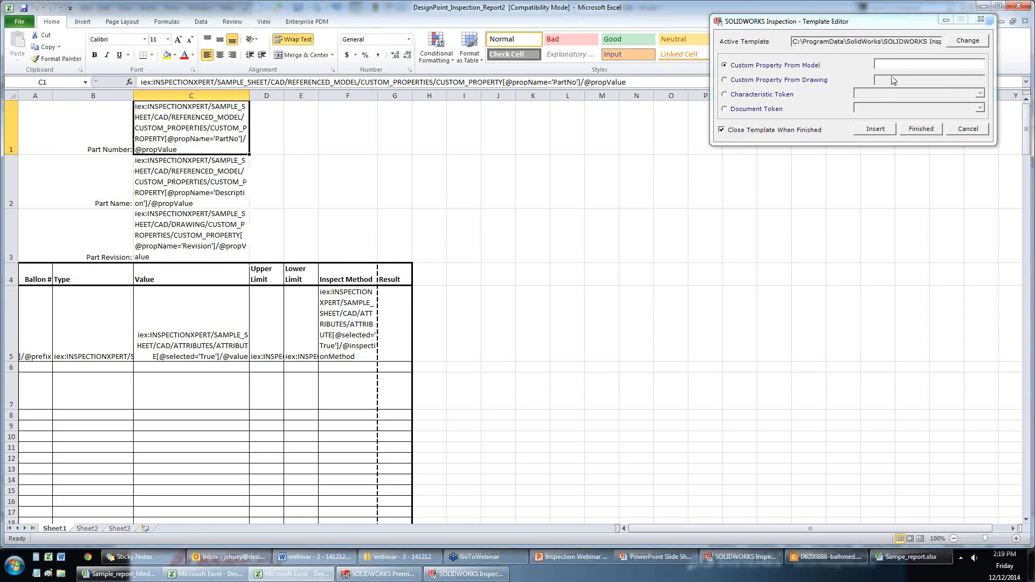
pyautogui.click(757, 84)
pyautogui.click(725, 95)
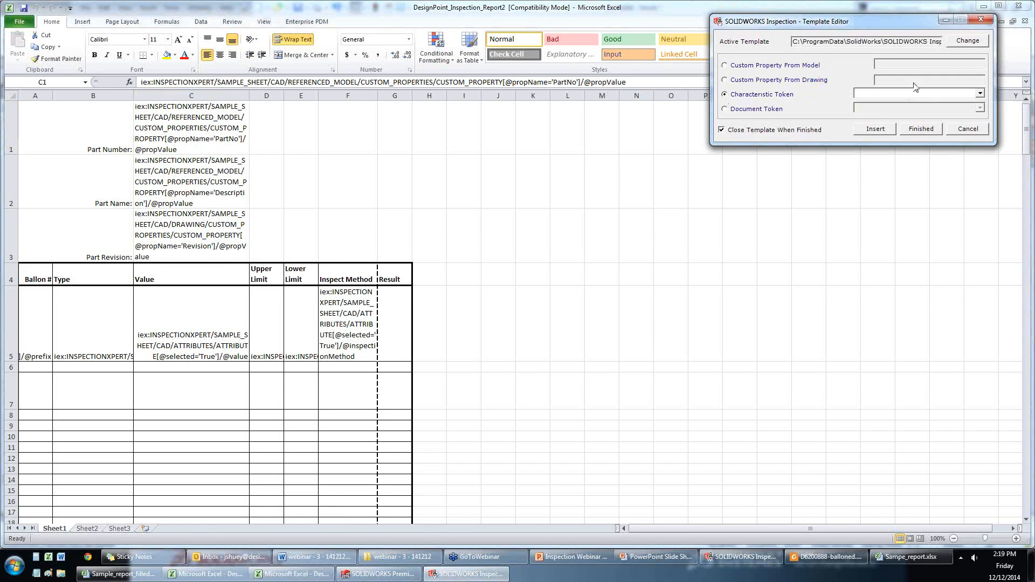
pyautogui.click(979, 94)
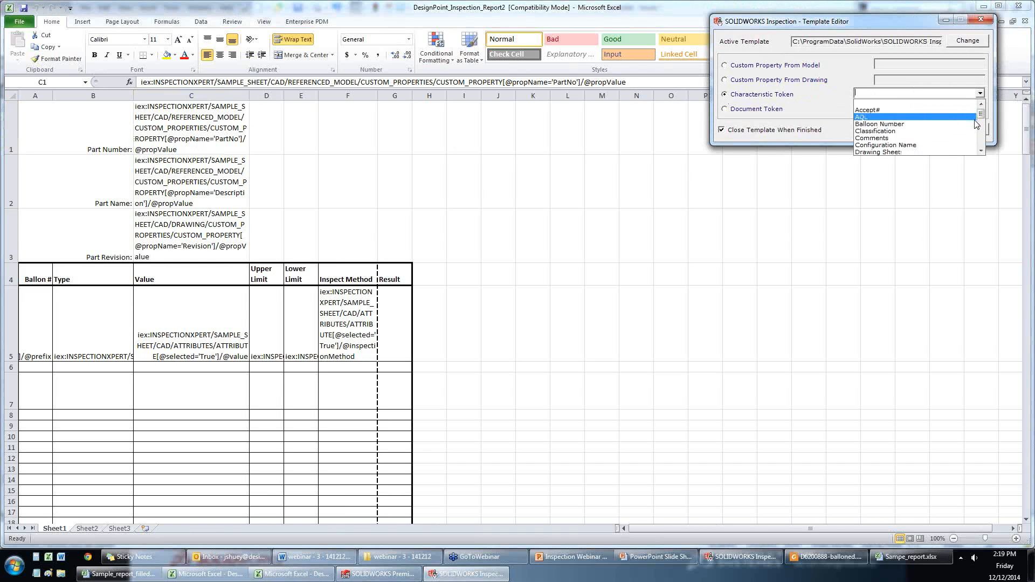
pyautogui.scroll(-2, 982, 118)
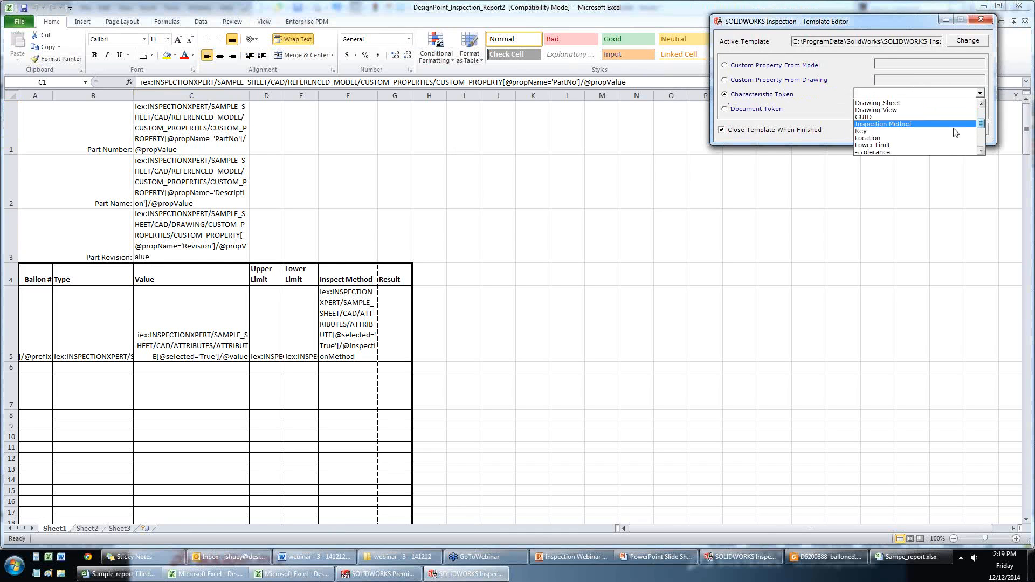
pyautogui.click(386, 273)
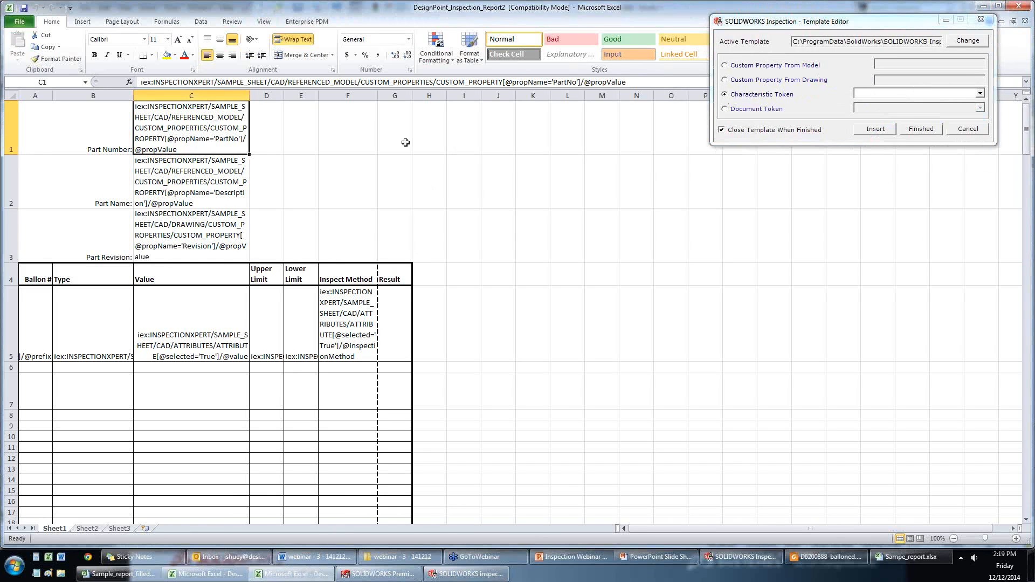
# Insert a column before Inspect Method in the report template and label its header KEY.
pyautogui.click(364, 97)
pyautogui.rightClick(364, 99)
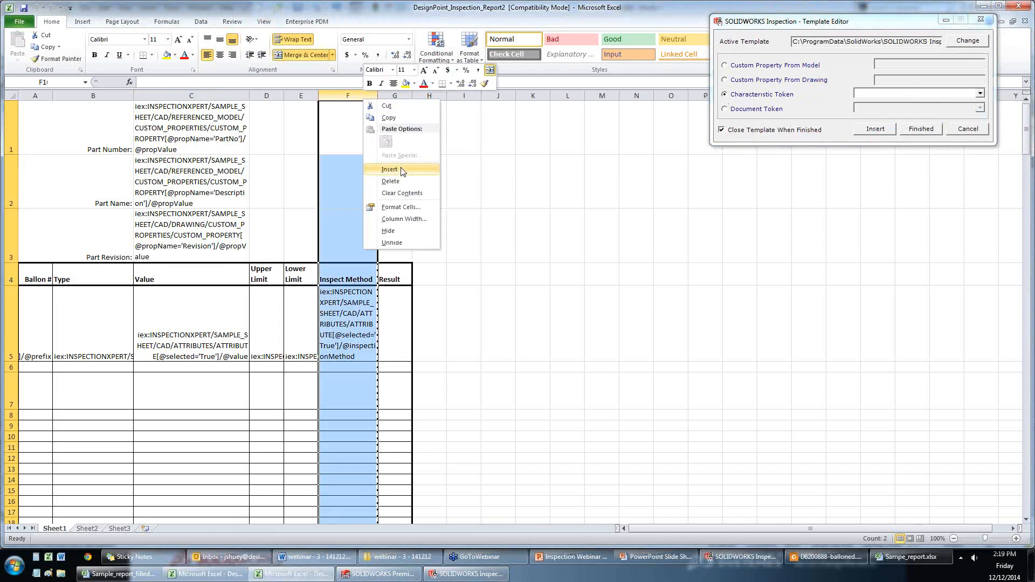
pyautogui.click(389, 170)
pyautogui.click(337, 273)
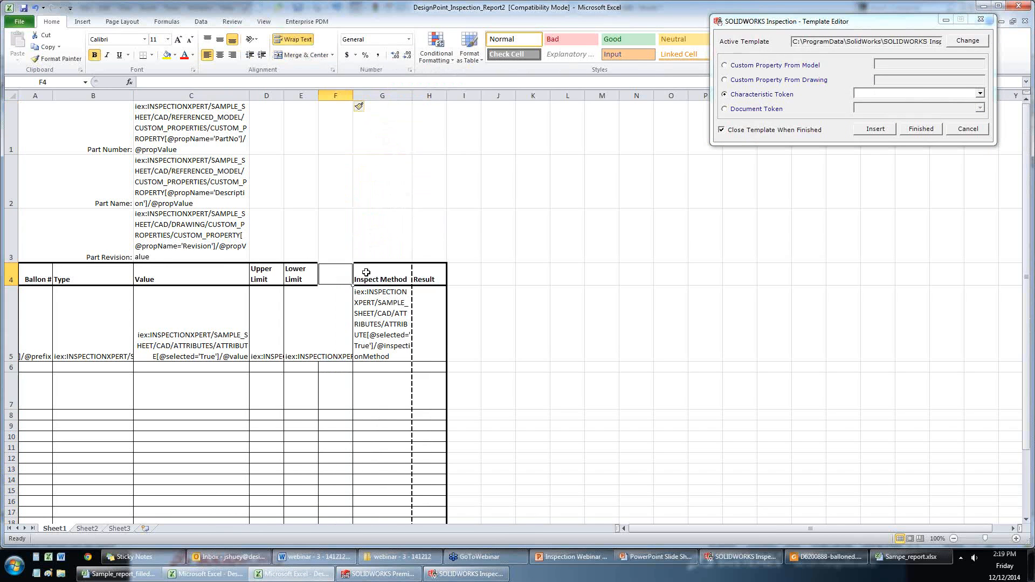
pyautogui.write('KEY')
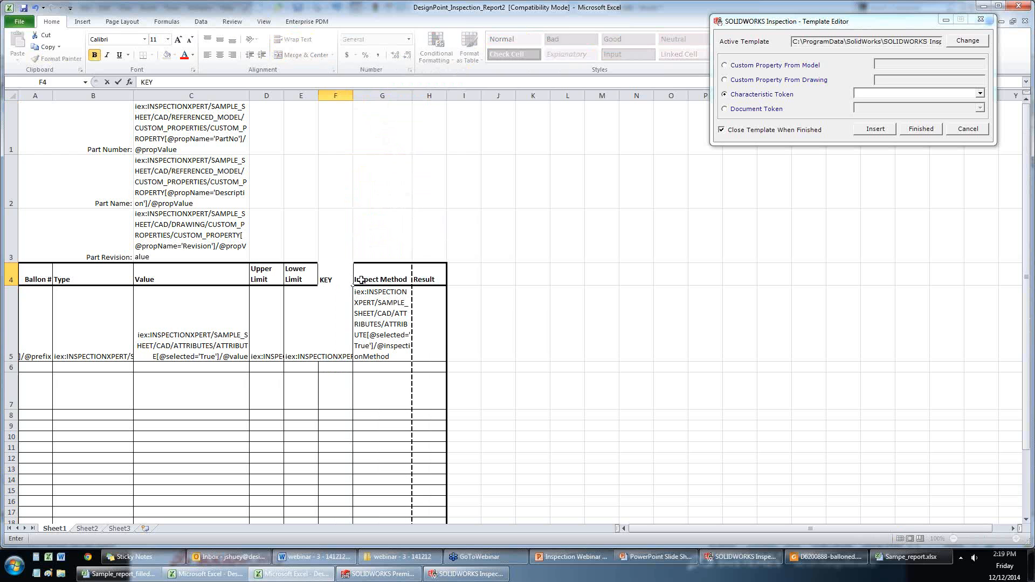
# Insert the Key characteristic token in the cell below the KEY header.
pyautogui.click(337, 330)
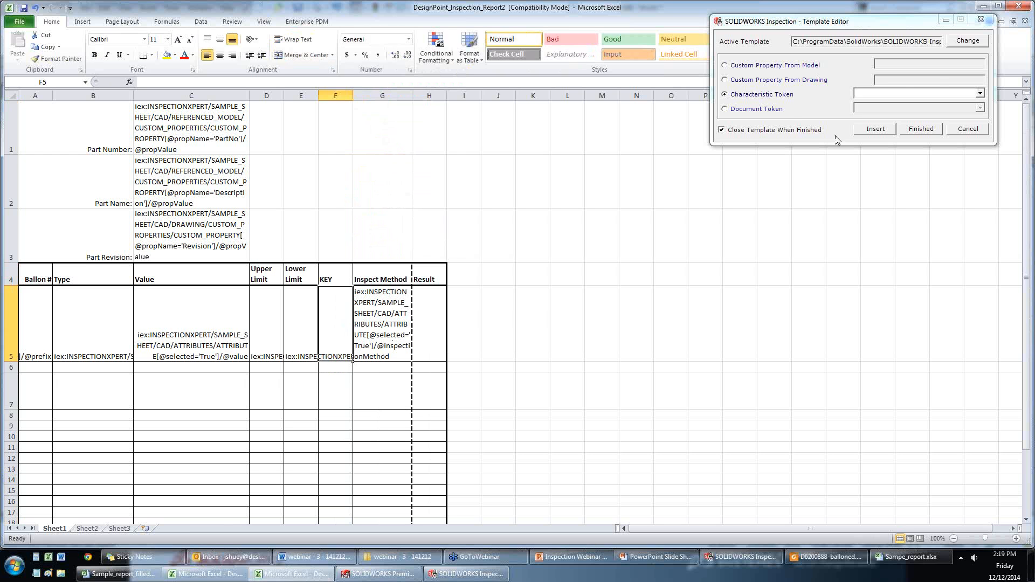
pyautogui.click(980, 93)
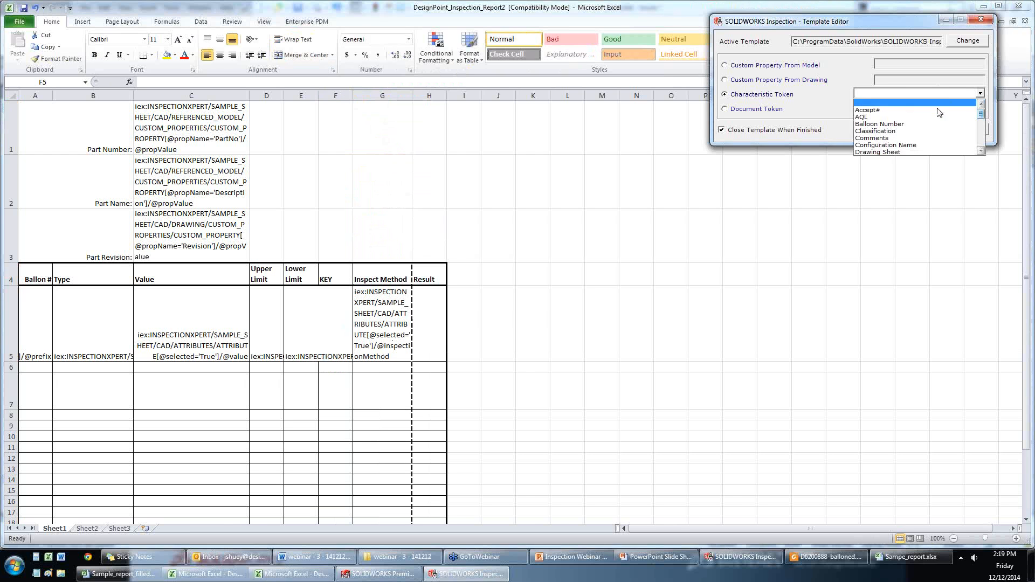
pyautogui.moveTo(981, 114); pyautogui.dragTo(982, 129)
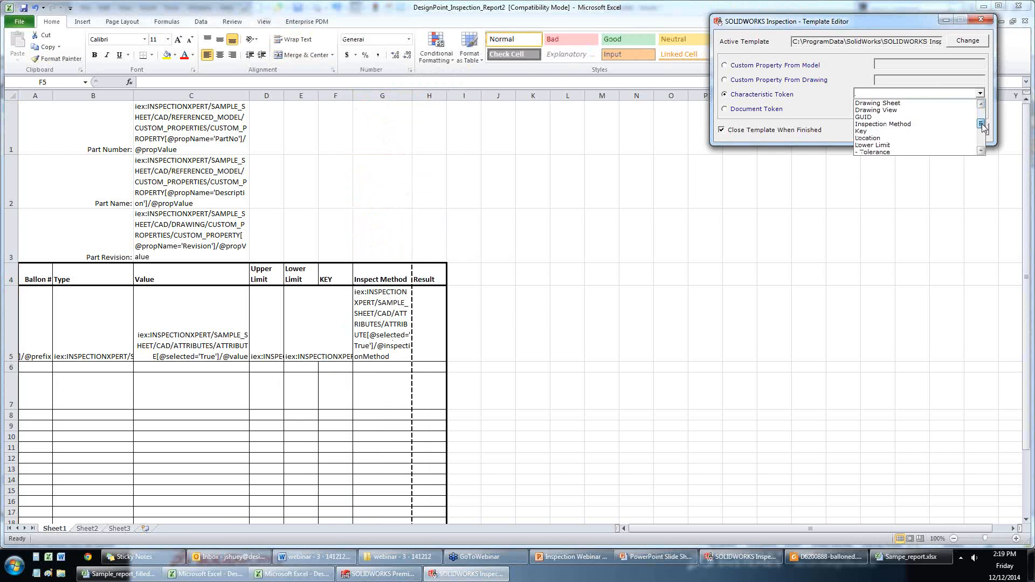
pyautogui.click(910, 136)
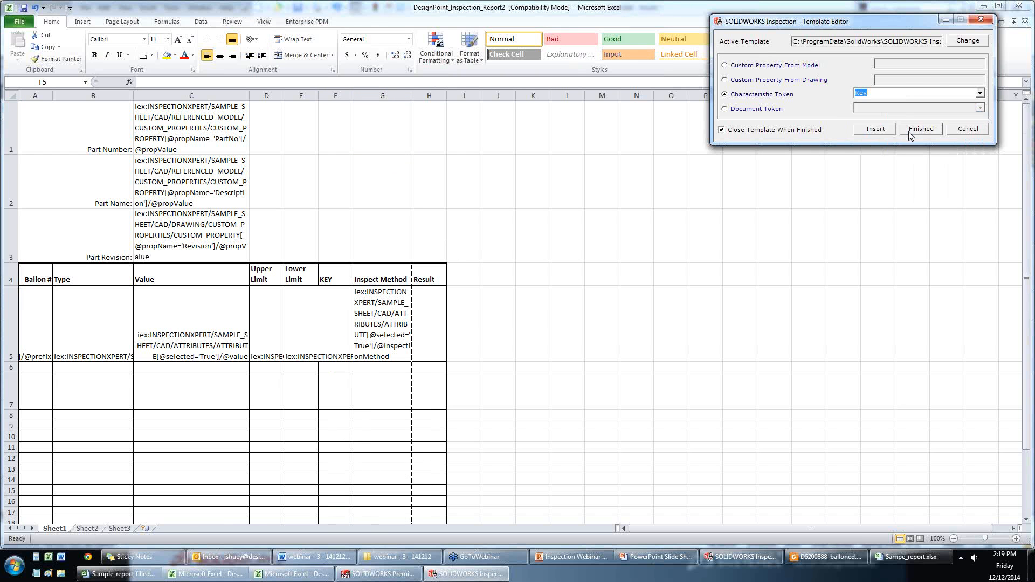
pyautogui.click(870, 130)
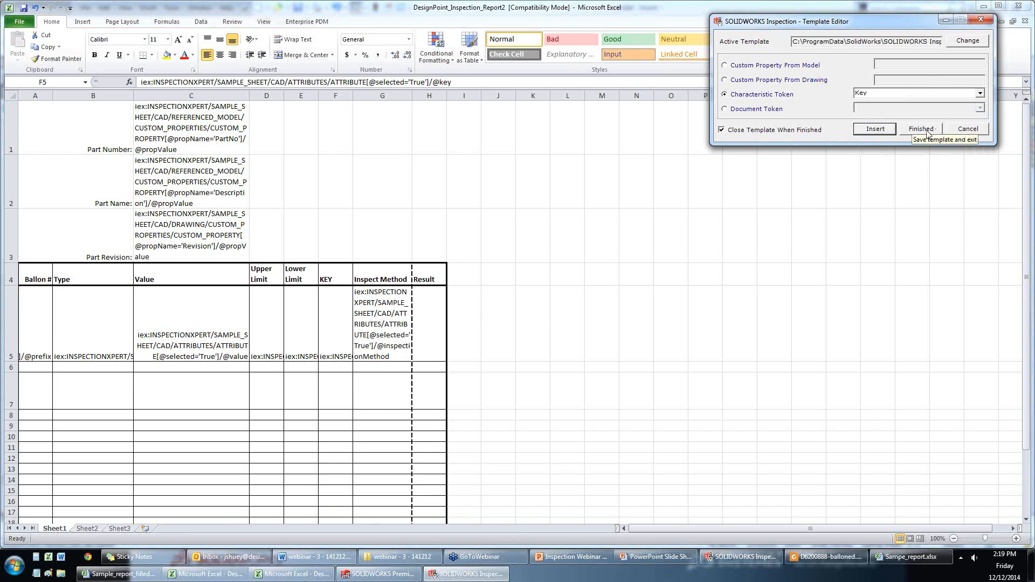
# Exit the Template Editor without saving the template changes.
pyautogui.click(956, 134)
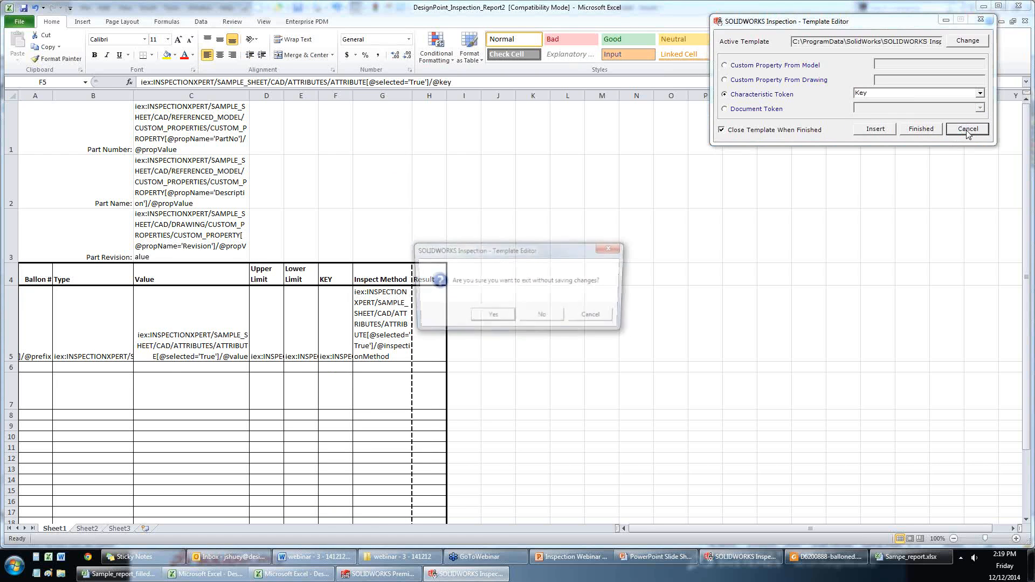
pyautogui.click(490, 317)
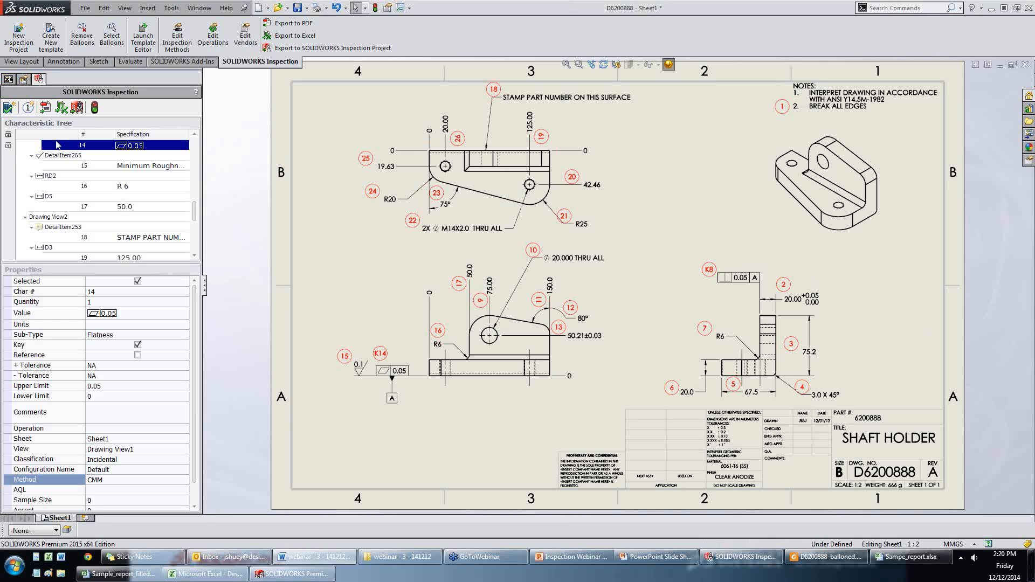
# Start creating a new project template from the current inspection project settings, and cancel at the save stage.
pyautogui.click(52, 42)
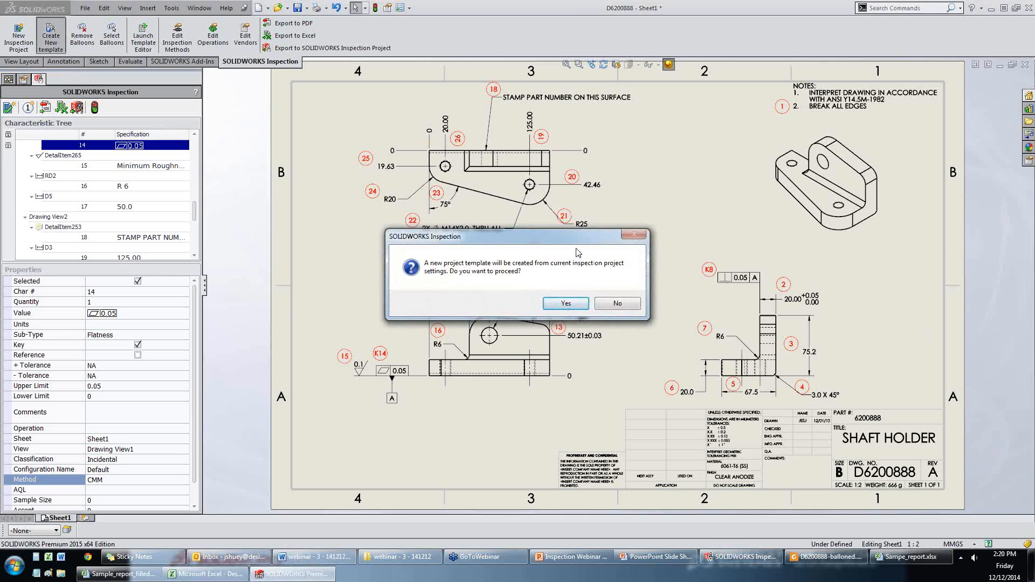
pyautogui.click(566, 304)
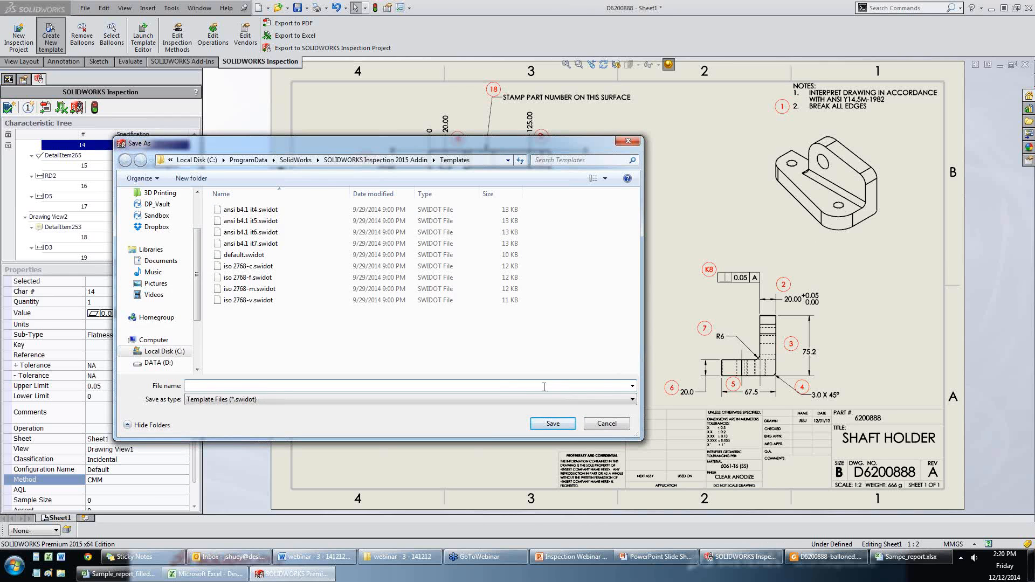
pyautogui.click(607, 424)
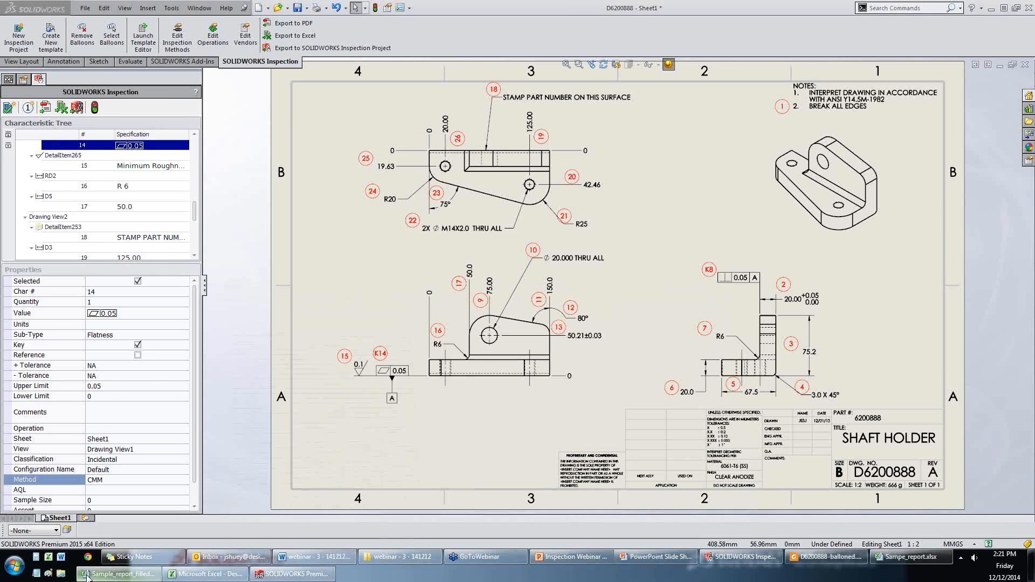
# Switch to Sample_report_filled_out.xlsx in Excel, examine its Result column, and return to SOLIDWORKS.
pyautogui.click(119, 573)
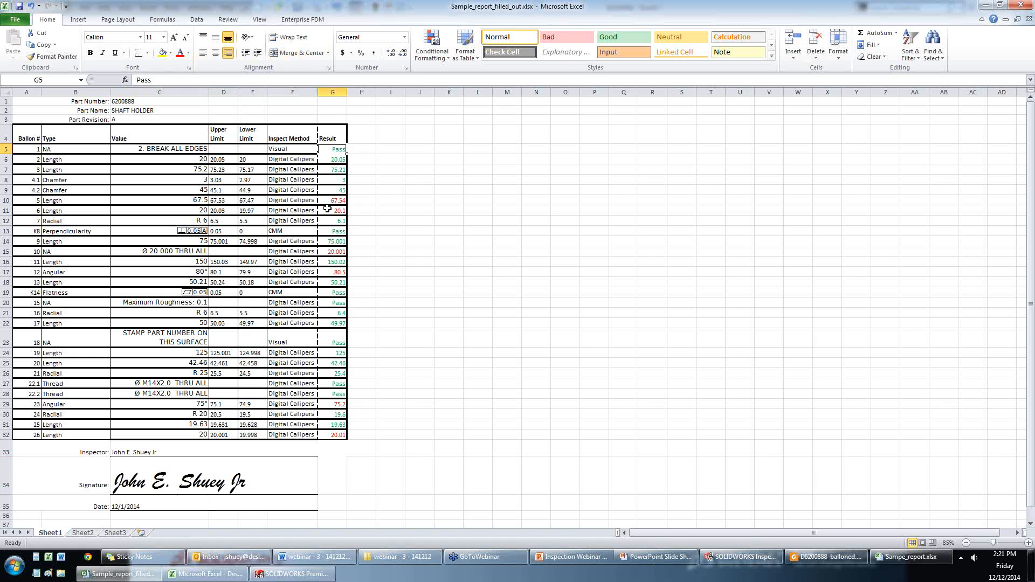
pyautogui.click(328, 240)
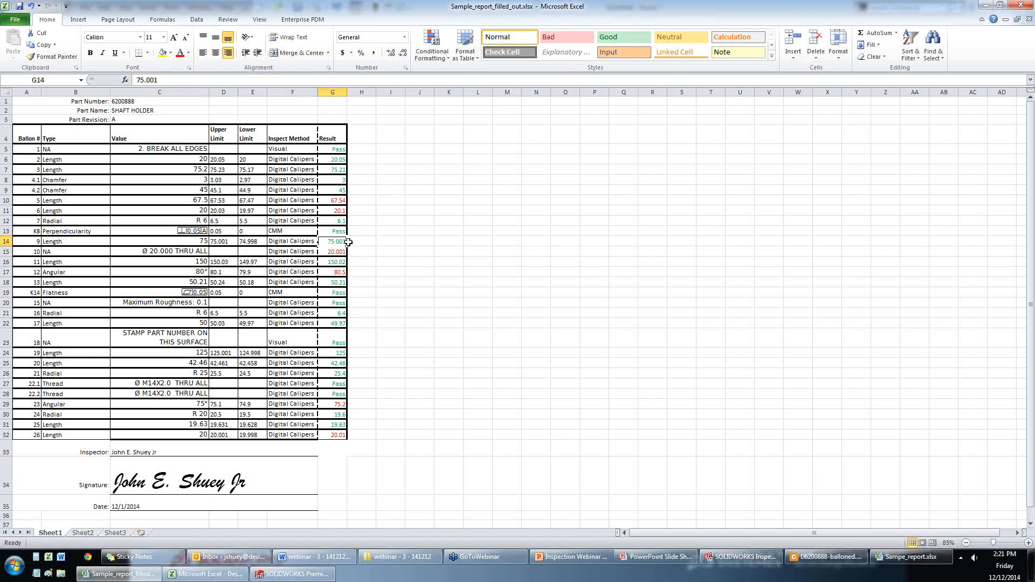
pyautogui.press('Return')
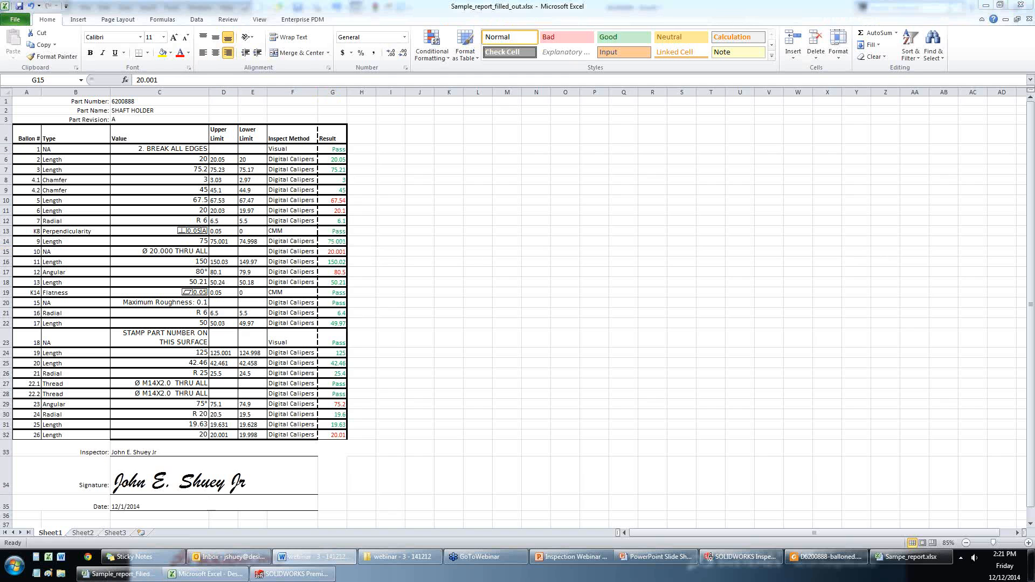
pyautogui.click(986, 4)
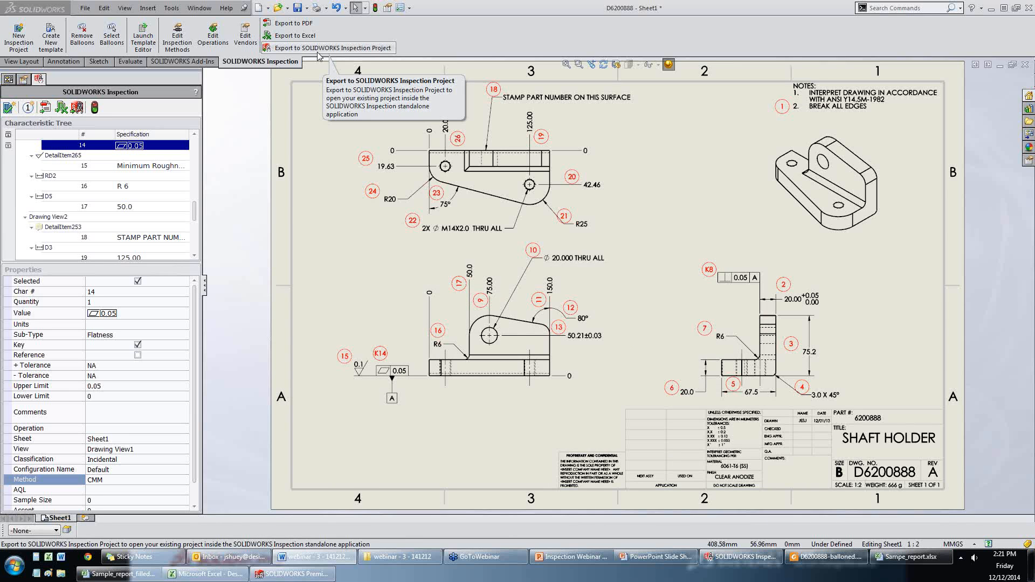
# Switch to the standalone SOLIDWORKS Inspection application and open the D6200888 project.
pyautogui.click(319, 48)
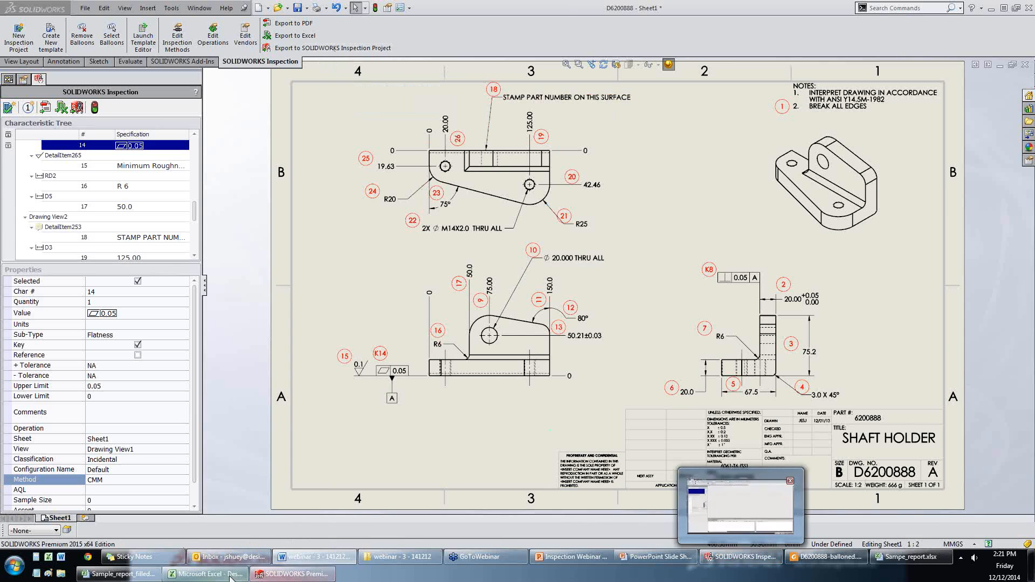
pyautogui.click(742, 557)
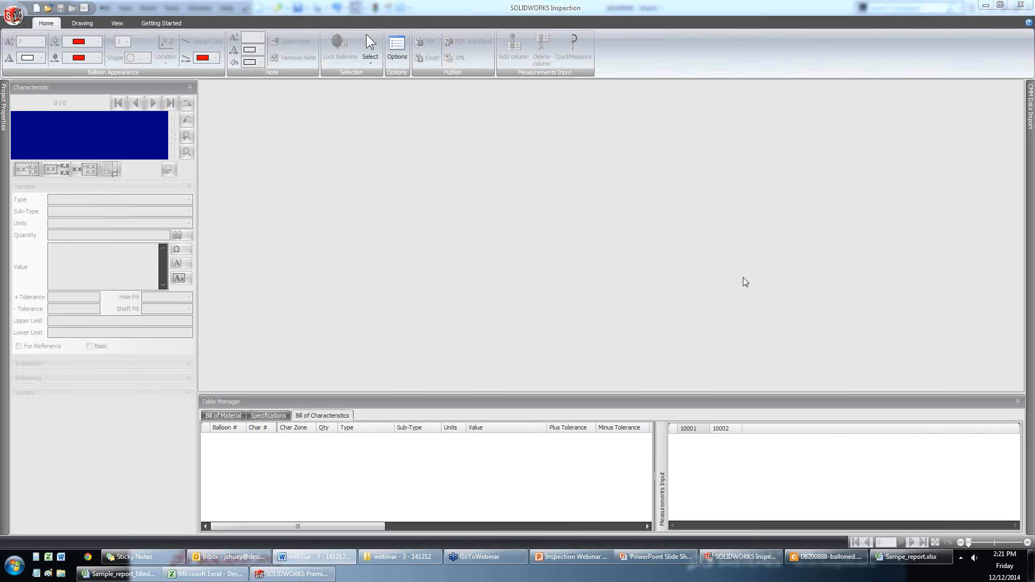
pyautogui.click(10, 20)
pyautogui.click(185, 58)
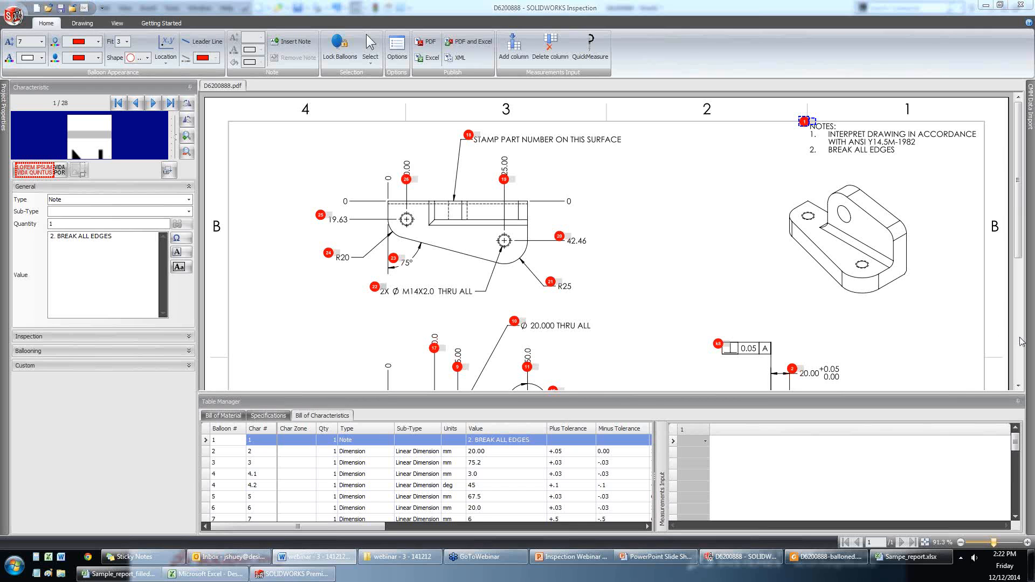
# Enter PASS for characteristic 1 and 20.01 for characteristic 2 in the first measurement column.
pyautogui.click(702, 294)
pyautogui.scroll(-2, 701, 293)
pyautogui.scroll(2, 700, 291)
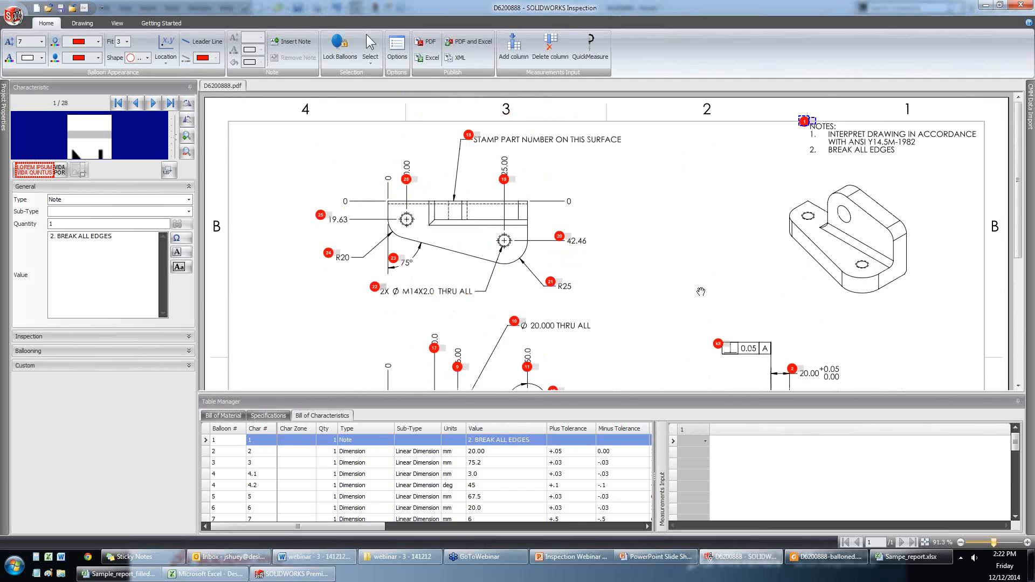
pyautogui.scroll(-2, 701, 292)
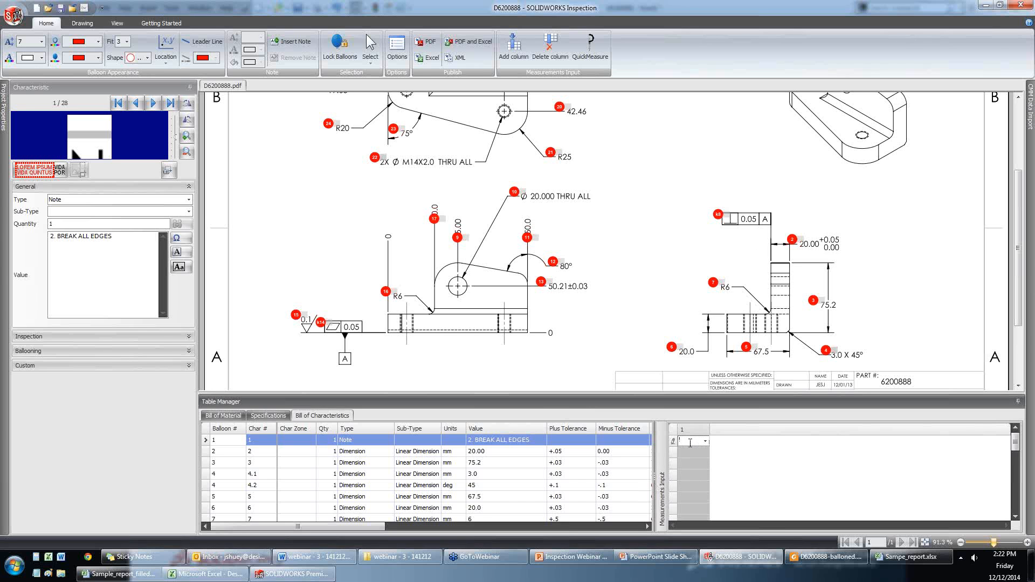
pyautogui.write('ASS')
pyautogui.press('Return')
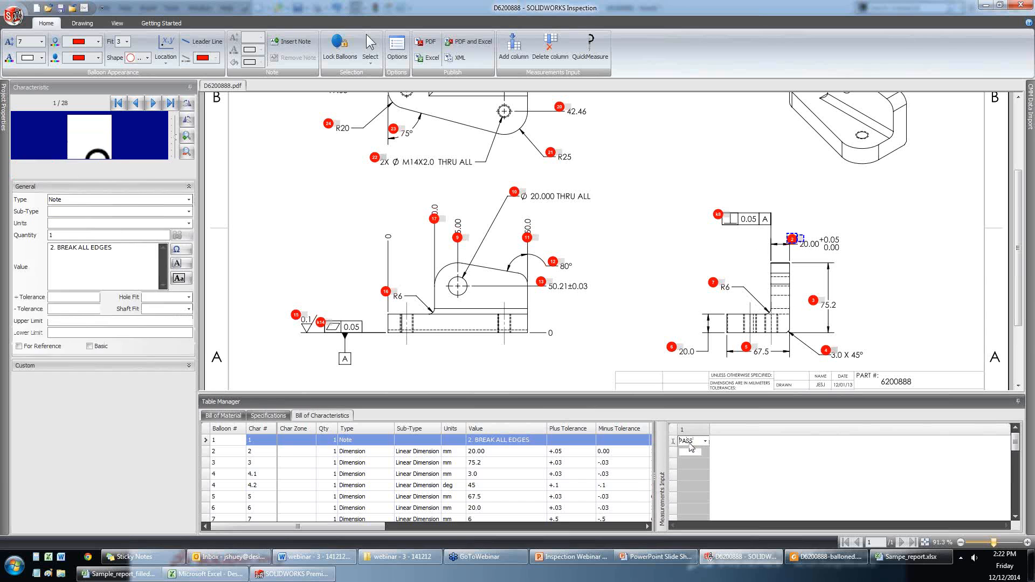
pyautogui.write('20.')
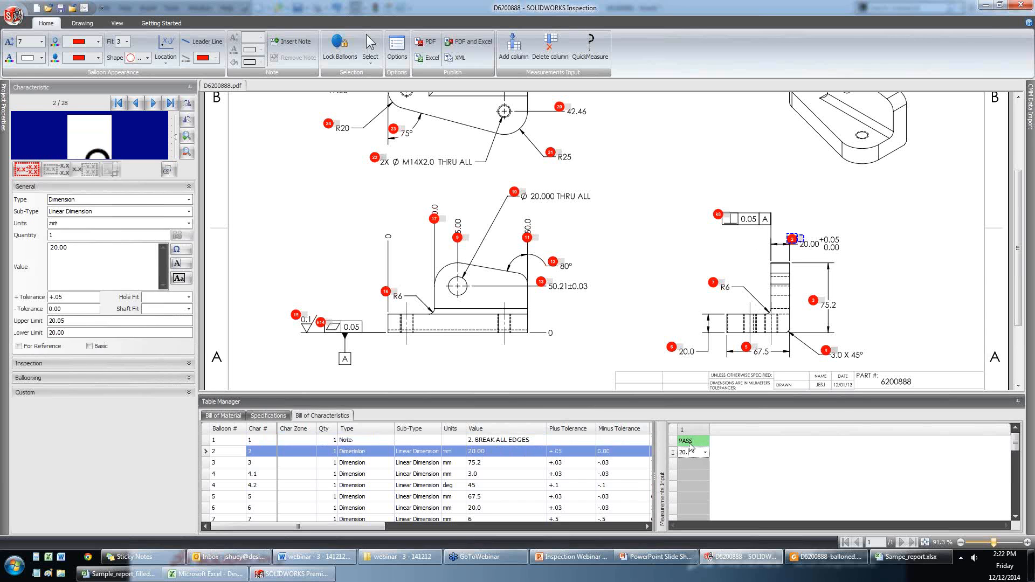
pyautogui.write('02')
pyautogui.press('Return')
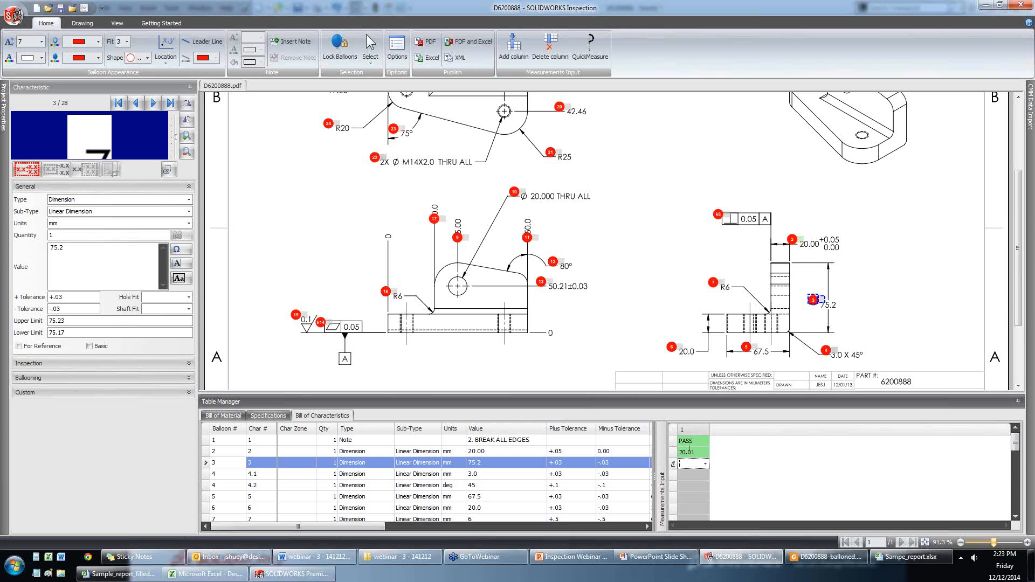
# Enter 75.03 as the first measurement of characteristic 3.
pyautogui.click(947, 581)
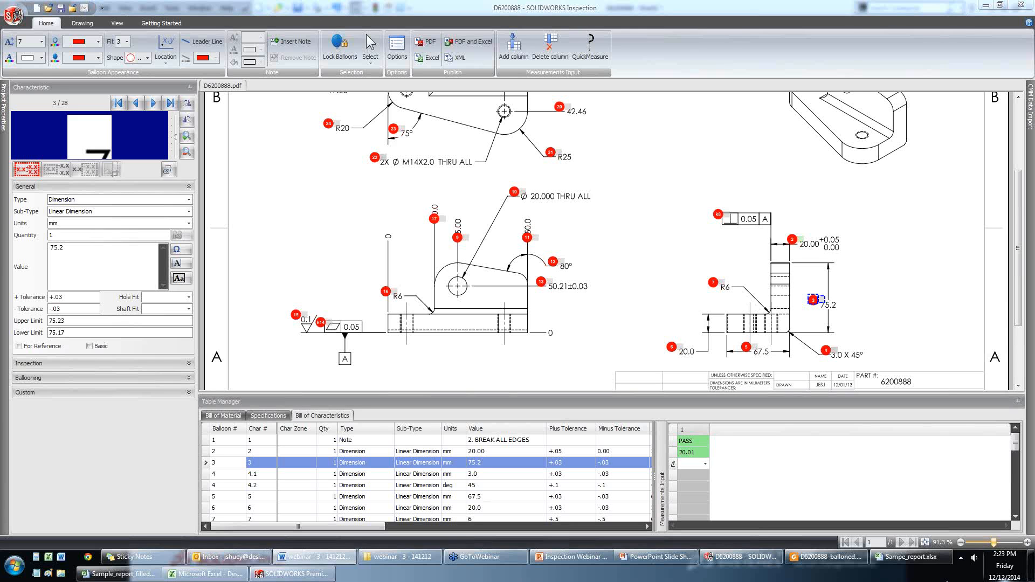
pyautogui.click(690, 464)
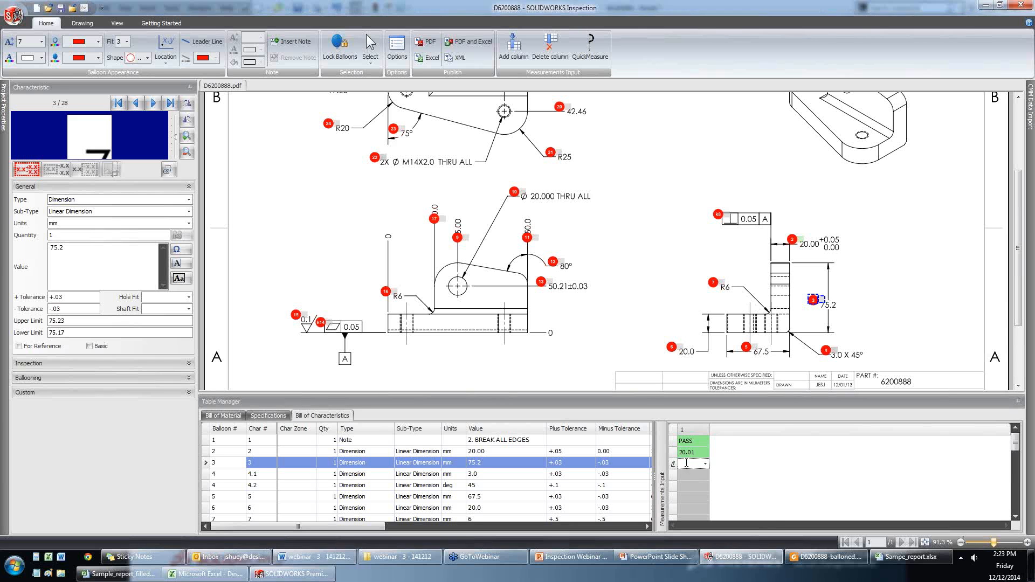
pyautogui.write('75.03')
pyautogui.press('Return')
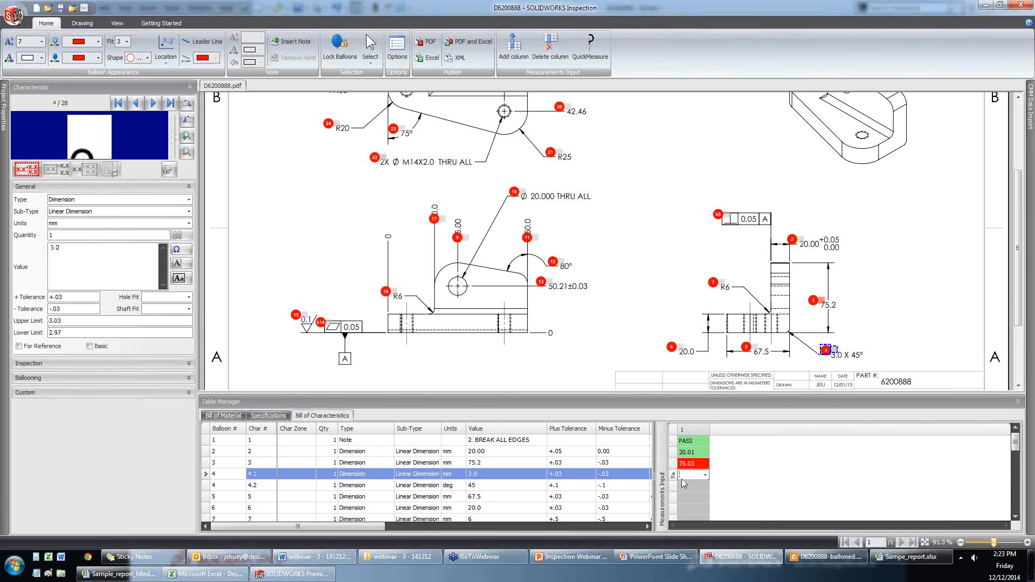
# Add a second measurement column and enter Fail for characteristic 1 in it.
pyautogui.moveTo(1030, 107)
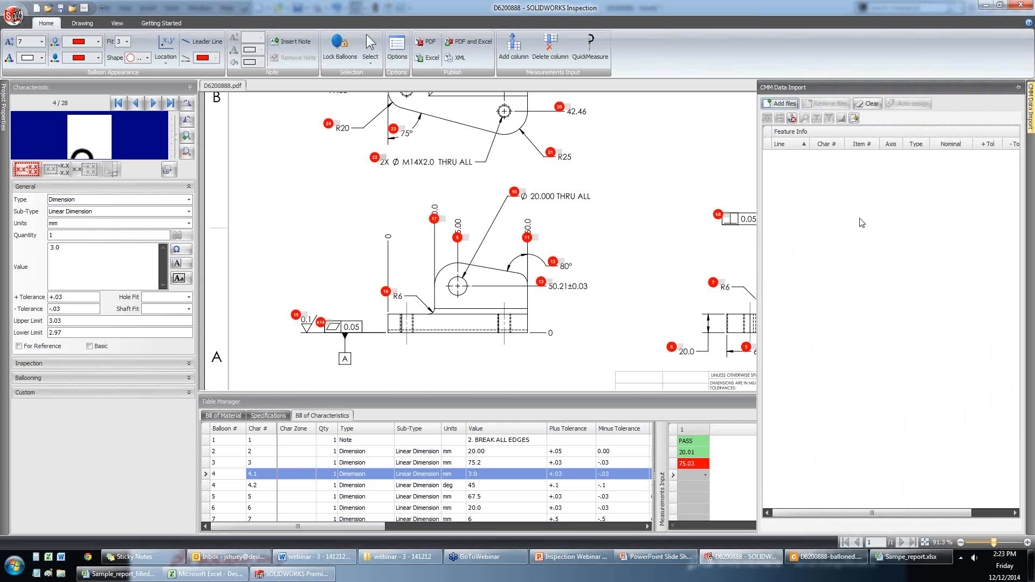
pyautogui.rightClick(718, 434)
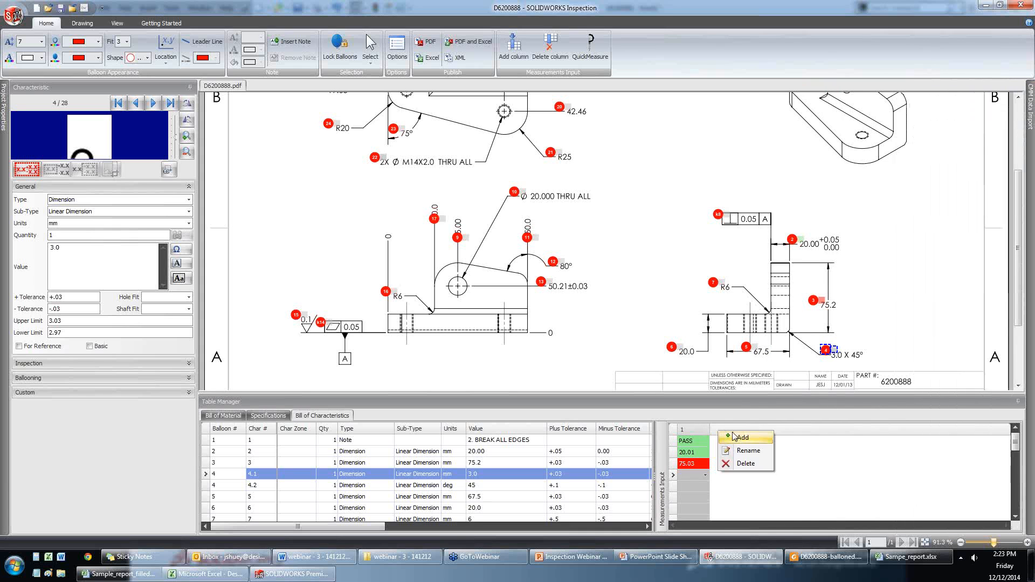
pyautogui.click(738, 440)
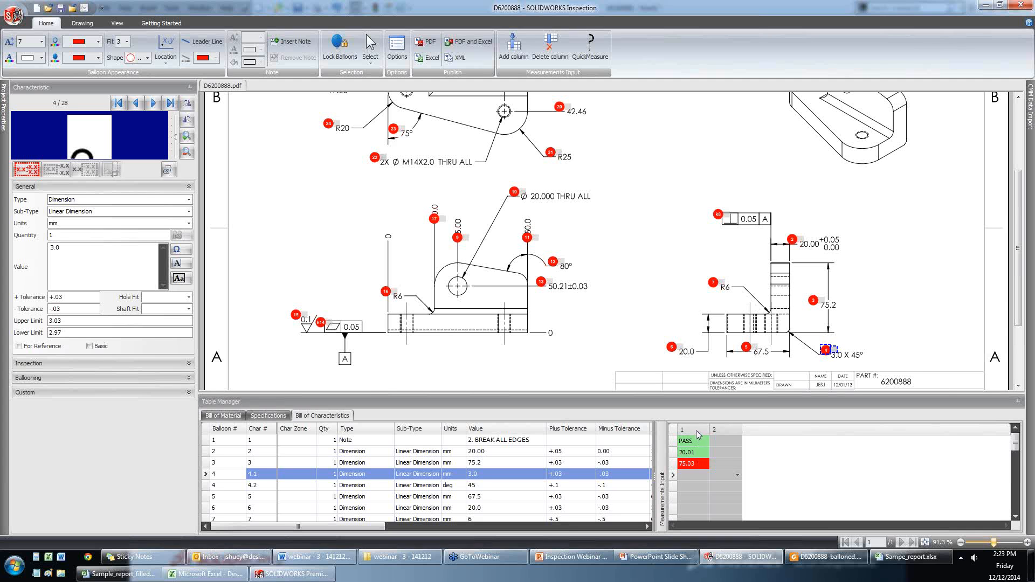
pyautogui.click(723, 442)
pyautogui.write('Fail')
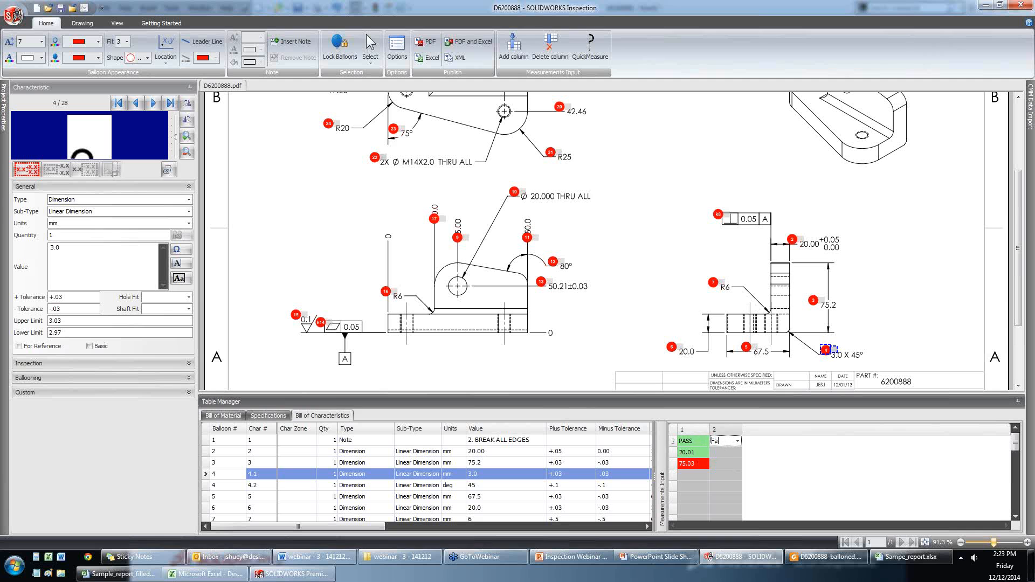
# Enter 20.5 as the second measurement of characteristic 2.
pyautogui.click(723, 453)
pyautogui.write('2.05')
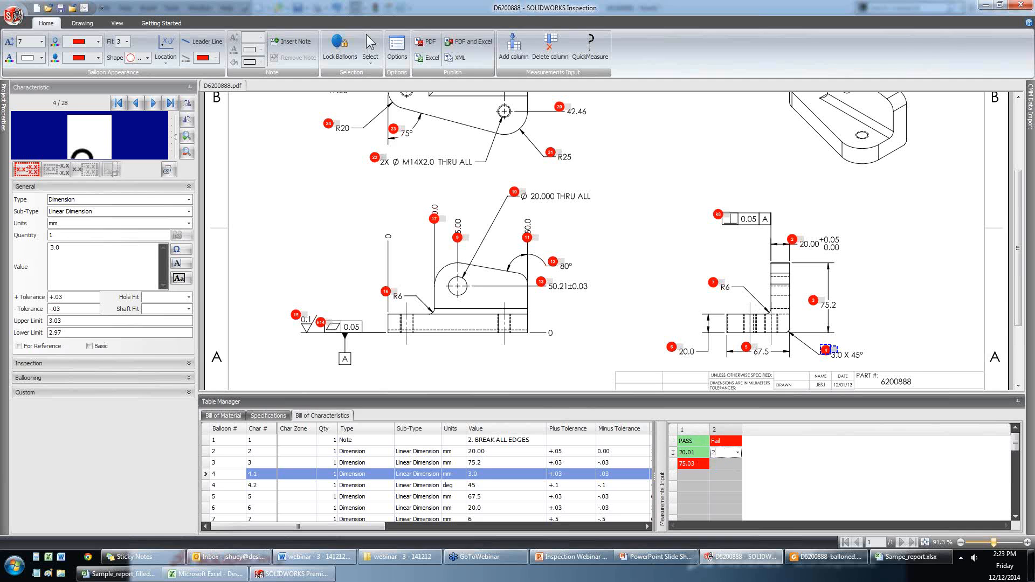
pyautogui.press('Return')
pyautogui.click(723, 454)
pyautogui.write('2')
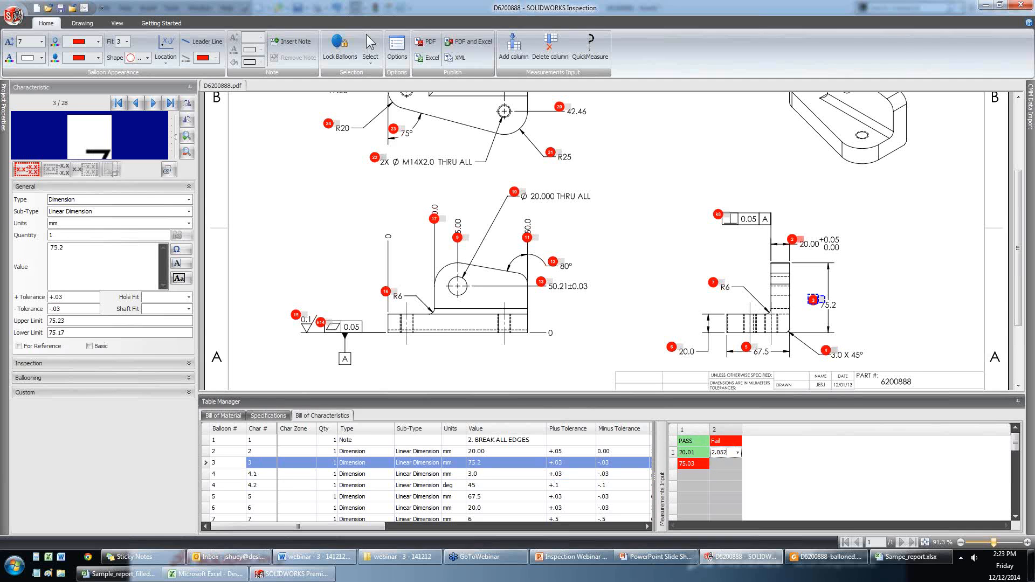
pyautogui.write('.05')
pyautogui.press('Return')
pyautogui.click(725, 453)
pyautogui.press('BackSpace')
pyautogui.press('BackSpace')
pyautogui.press('BackSpace')
pyautogui.press('BackSpace')
pyautogui.click(720, 467)
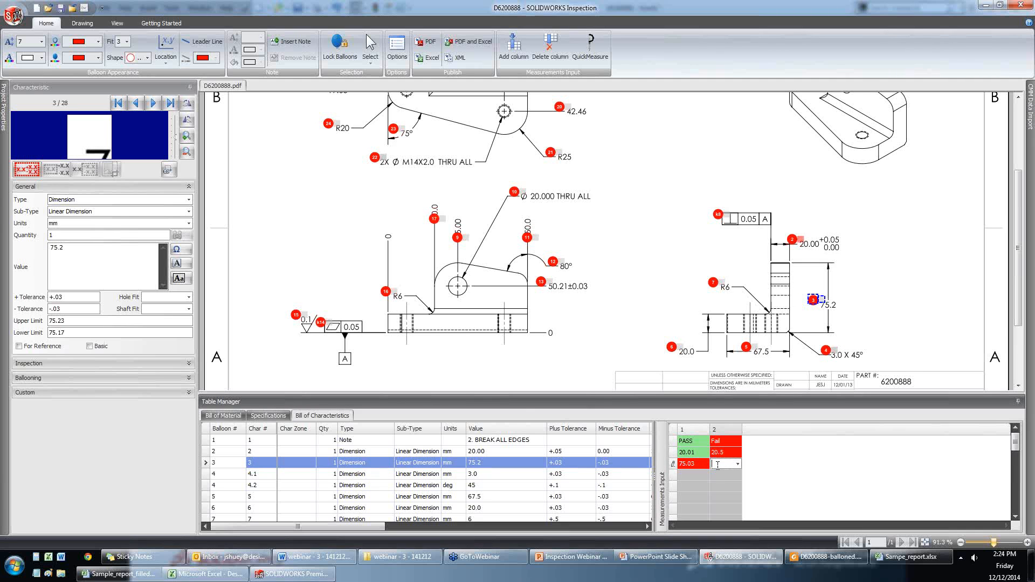
# Rename the first two measurement columns as 10001 and 10002, and add a third measurement column.
pyautogui.rightClick(705, 433)
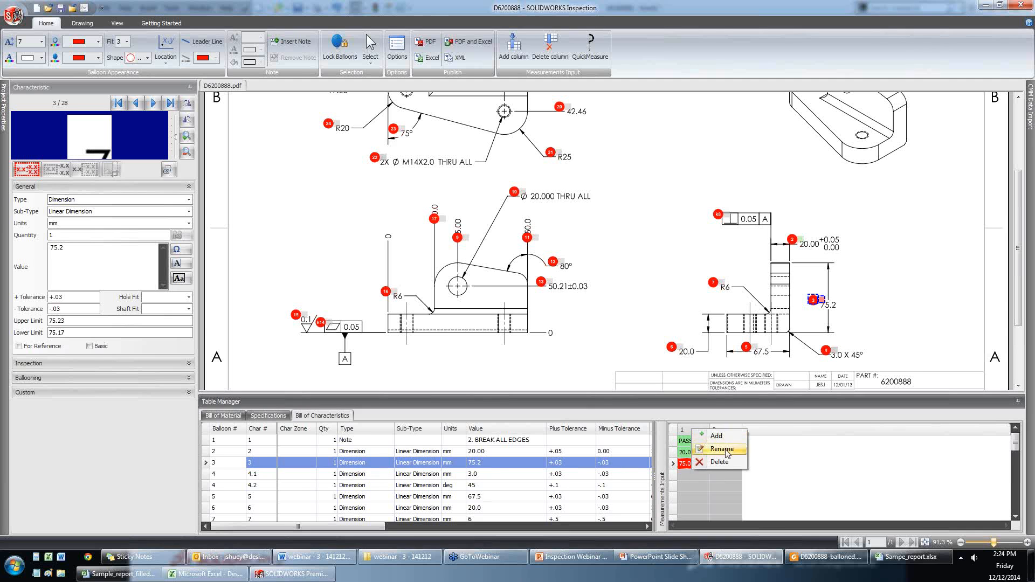
pyautogui.click(715, 440)
pyautogui.write('10001')
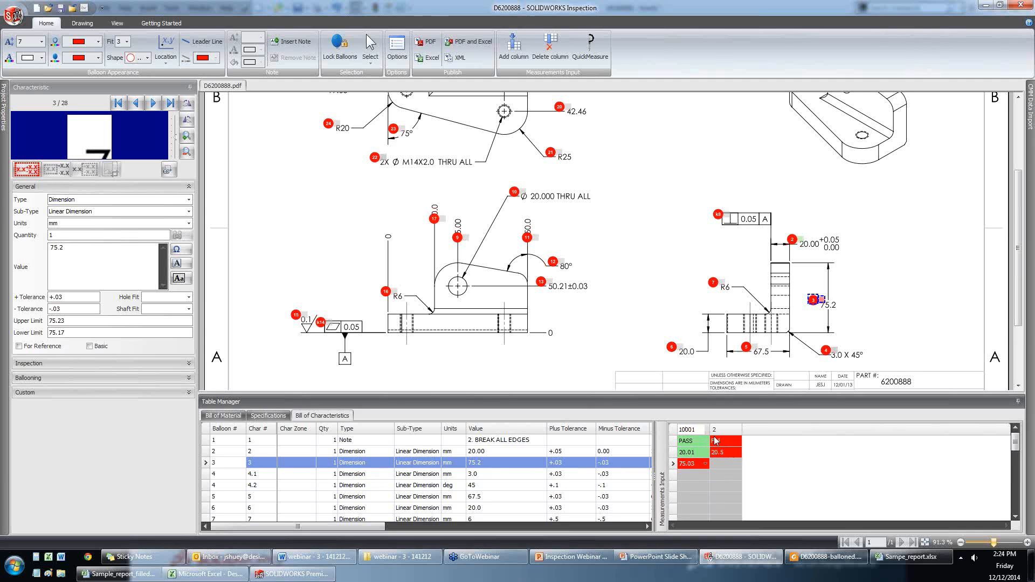
pyautogui.rightClick(718, 429)
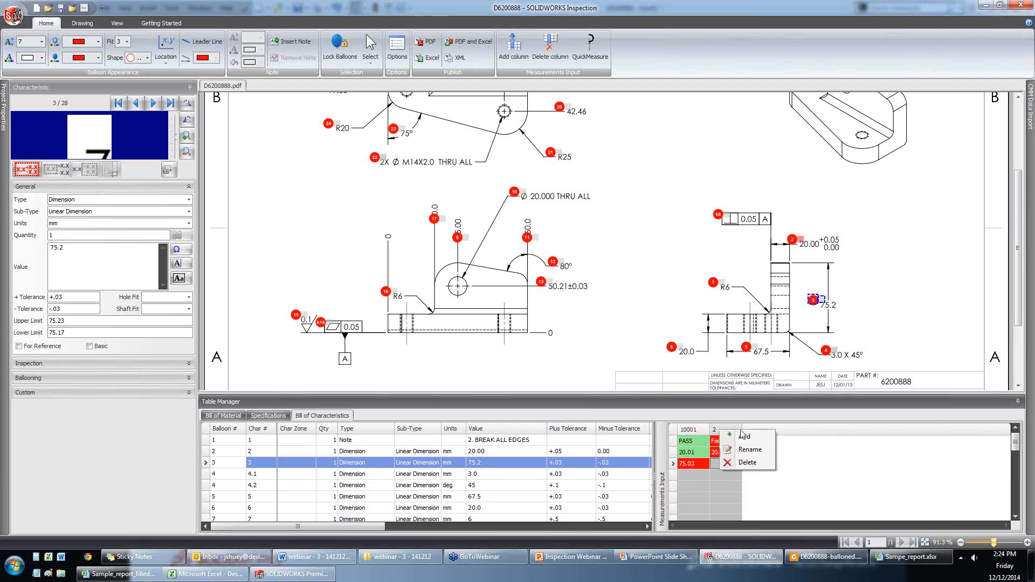
pyautogui.click(727, 436)
pyautogui.write('10002')
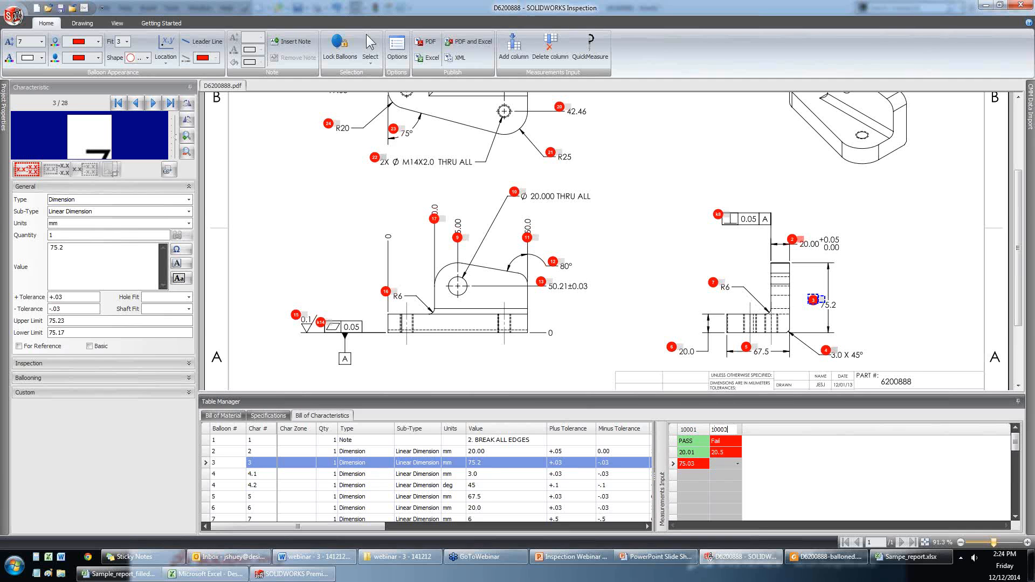
pyautogui.rightClick(755, 429)
pyautogui.click(783, 433)
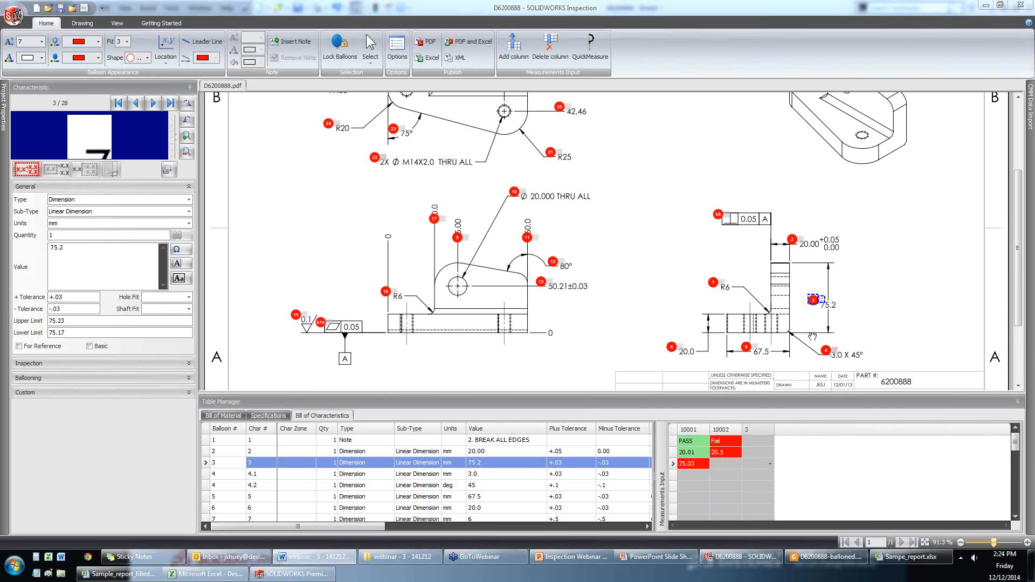
# Export the inspection report to Excel with the AS9102 - MXpert.xlt template, replacing the existing D6200888-FAIR.xlsx, and close the opened report.
pyautogui.click(91, 24)
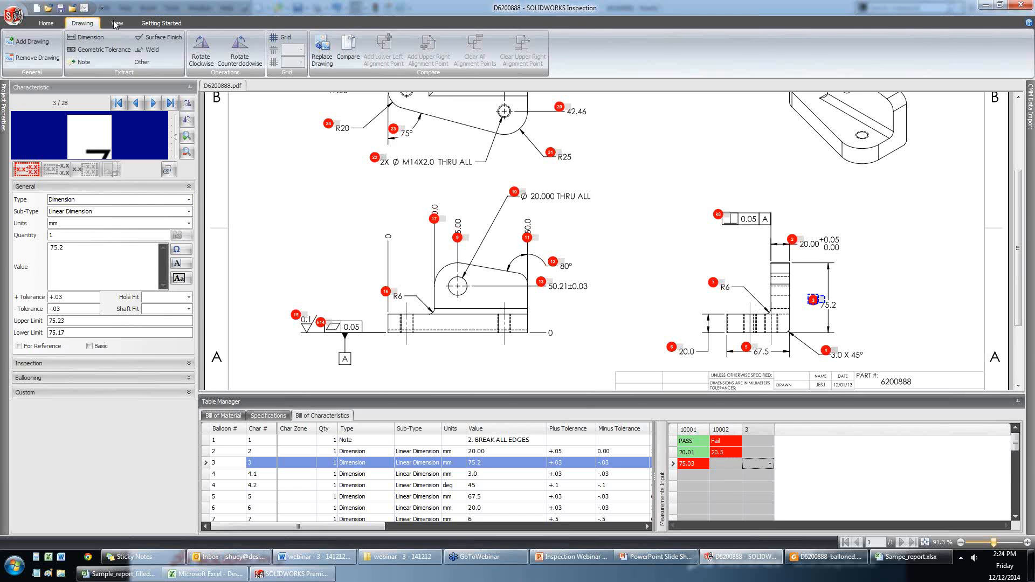
pyautogui.click(47, 23)
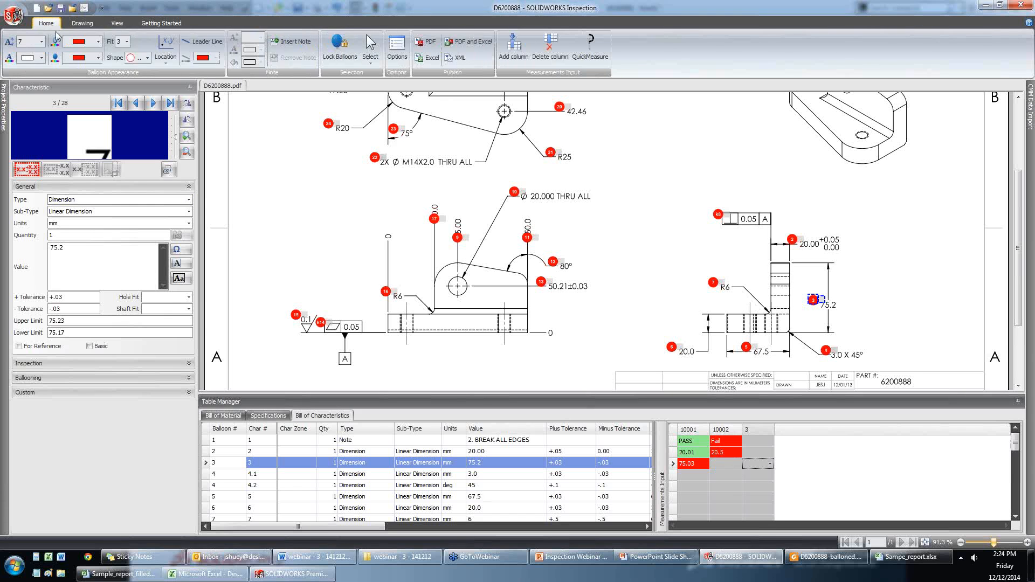
pyautogui.click(425, 58)
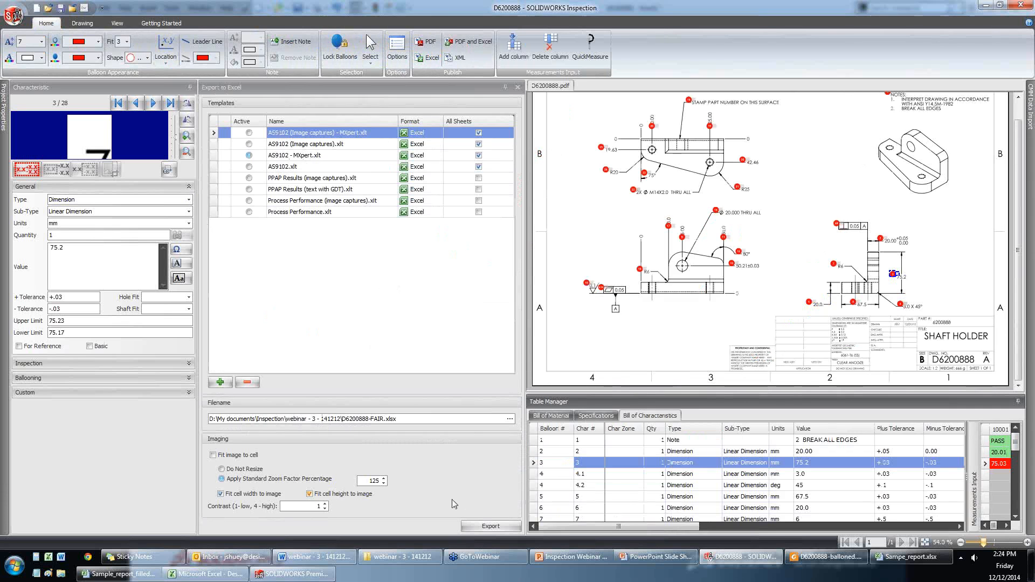
pyautogui.click(484, 530)
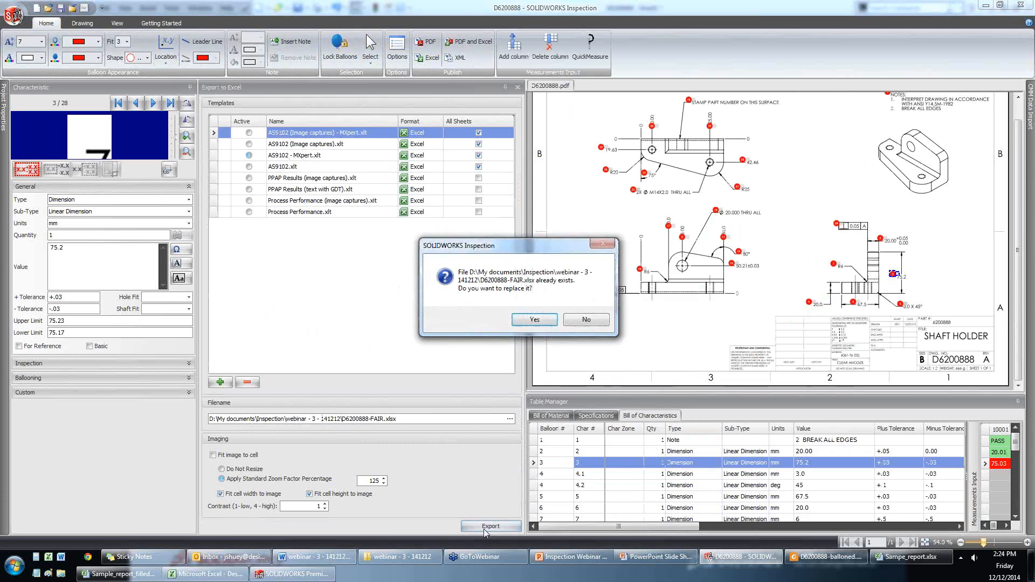
pyautogui.click(526, 320)
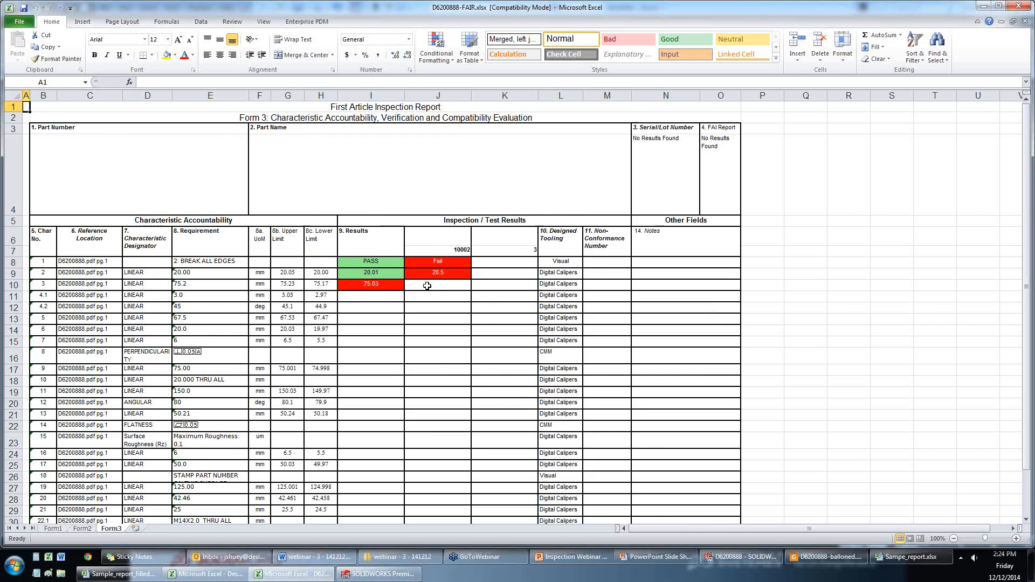
pyautogui.click(1017, 7)
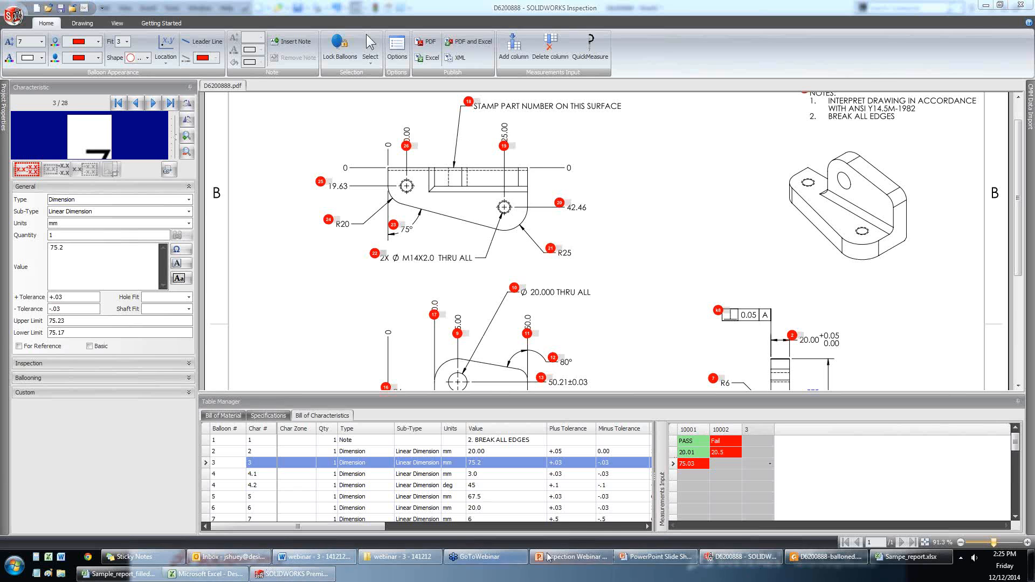
# Switch to the PowerPoint slide show and advance from the Agenda slide to the In Closing slide.
pyautogui.moveTo(590, 561)
pyautogui.click(674, 509)
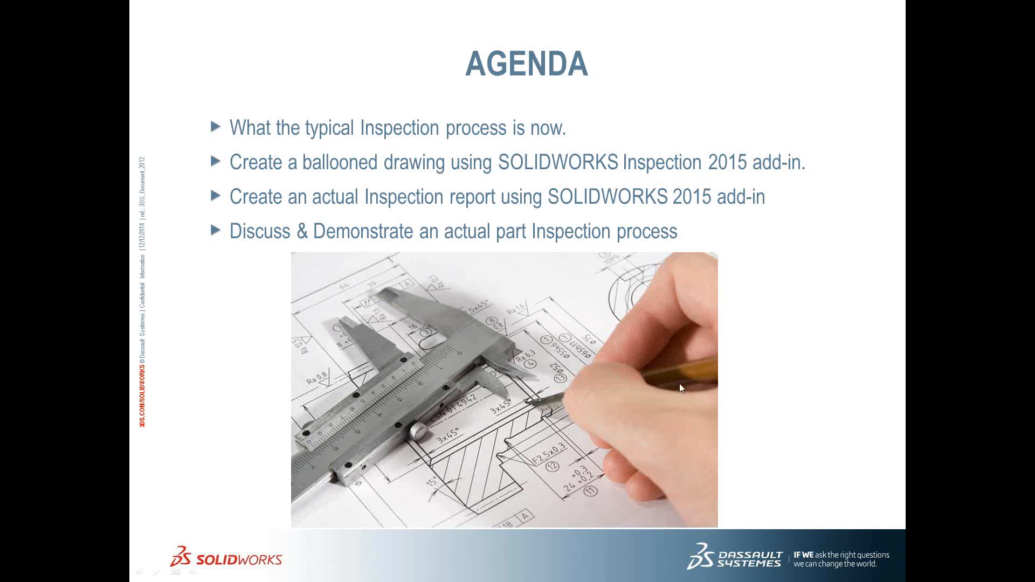
pyautogui.click(684, 373)
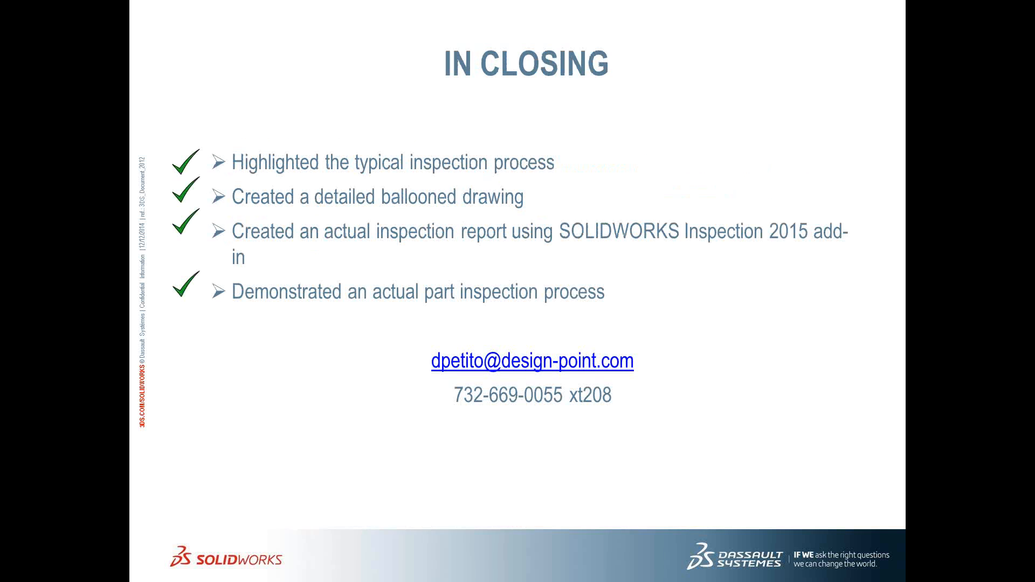